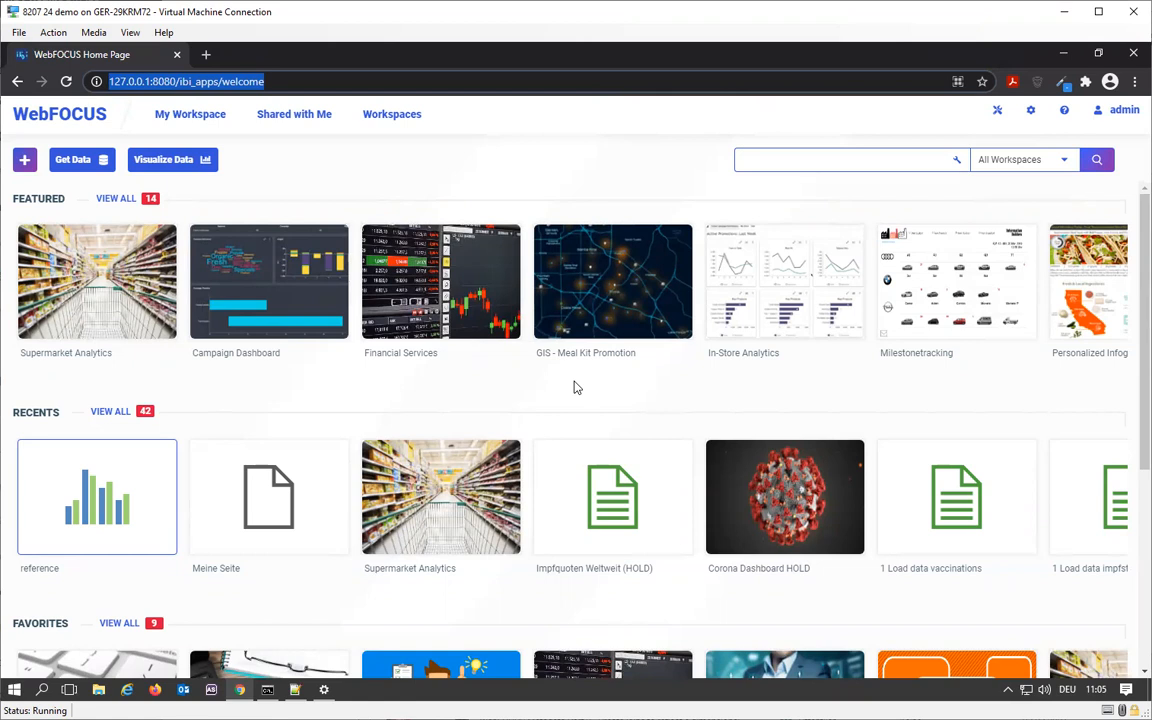
# - Open the server console for preparing and managing data from the WebFOCUS home page
pyautogui.click(325, 154)
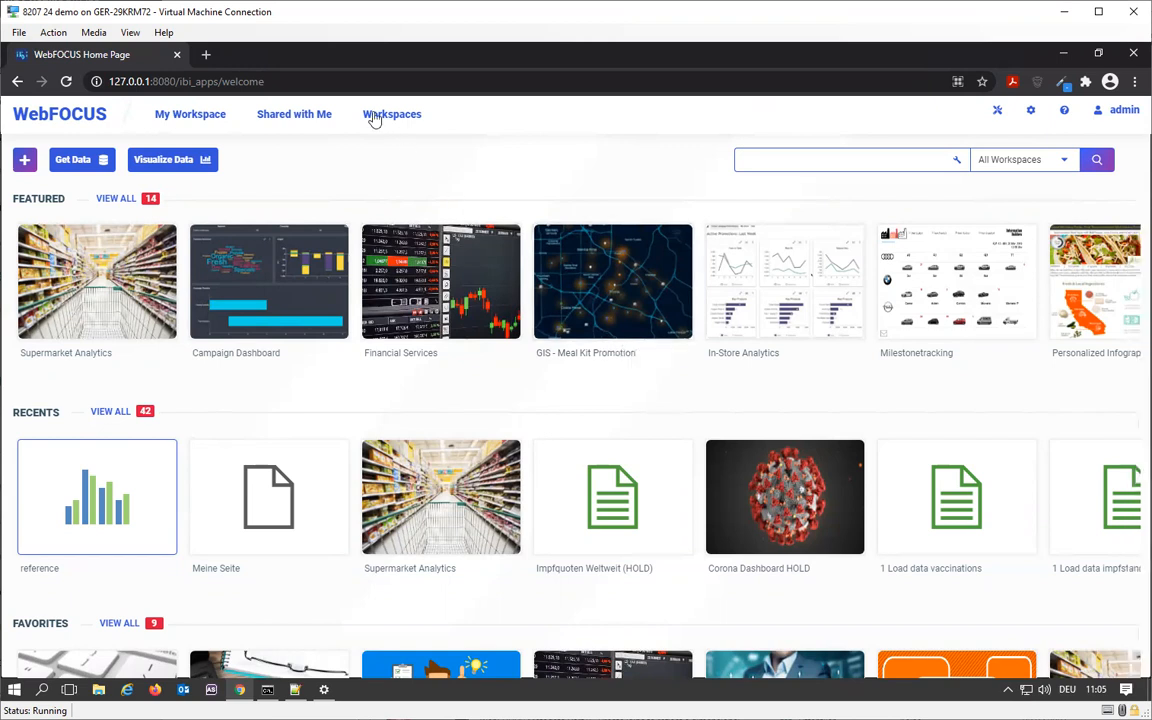
pyautogui.click(22, 160)
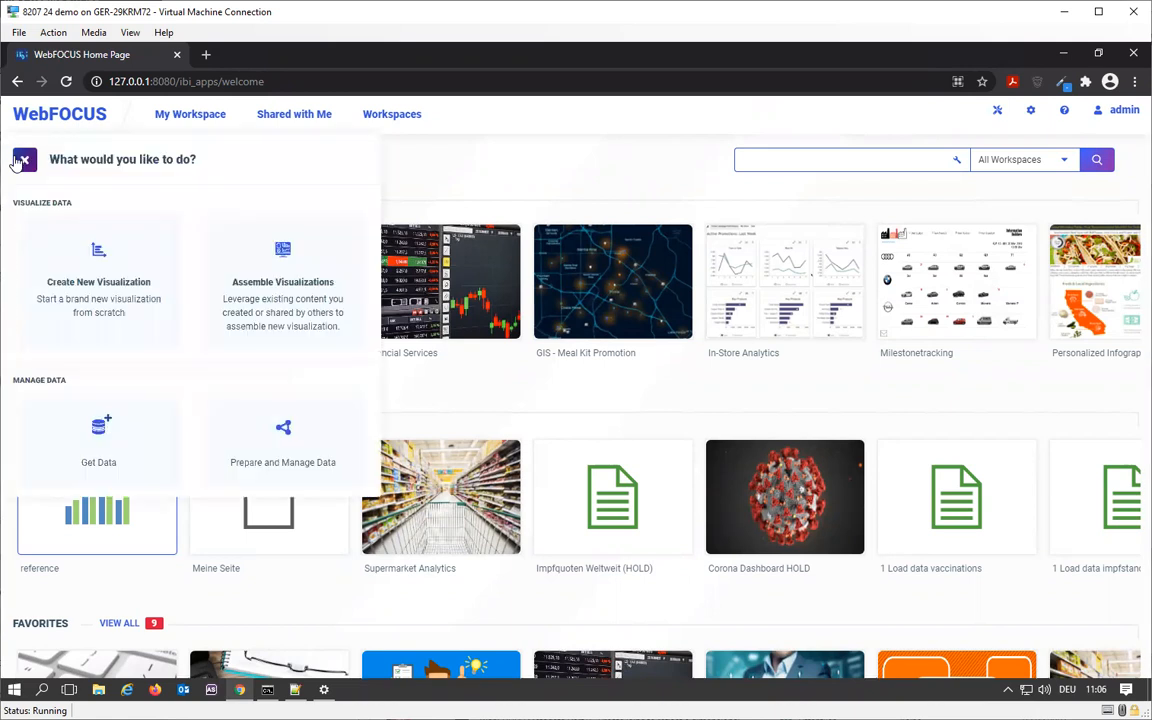
pyautogui.click(278, 455)
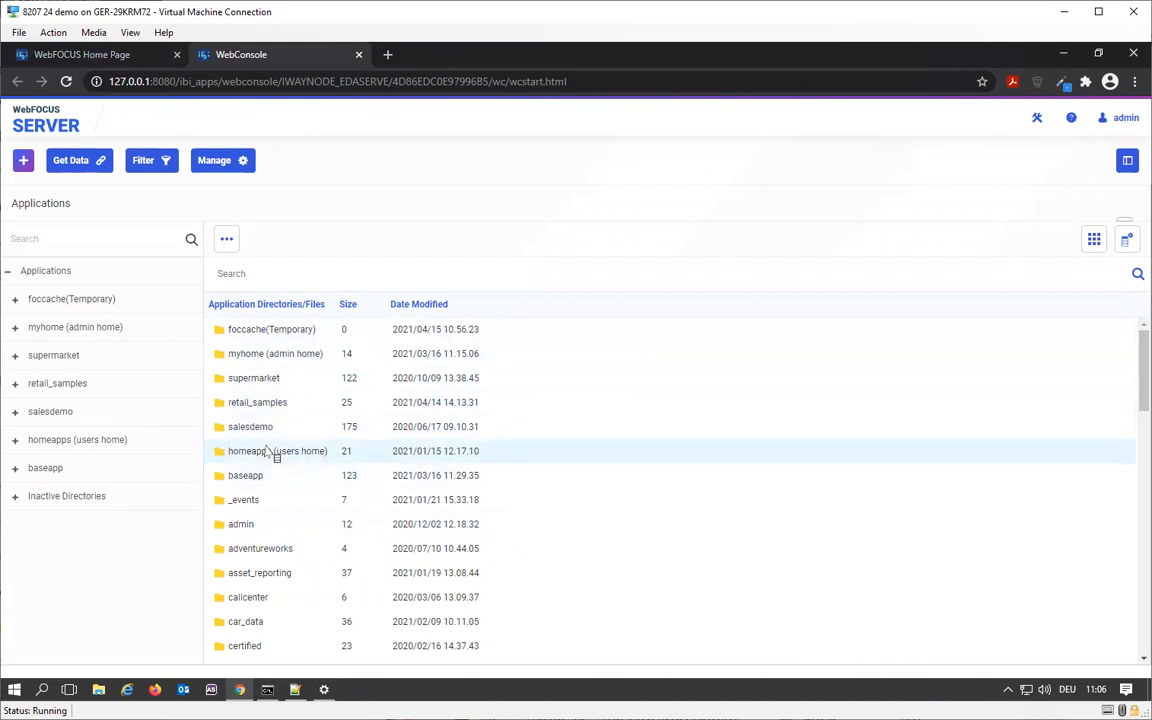
# - Examine the external repository types and their linking options, including WebFOCUS Client, FTP, Google Drive and AWS S3 Drive
pyautogui.click(240, 163)
pyautogui.moveTo(273, 226)
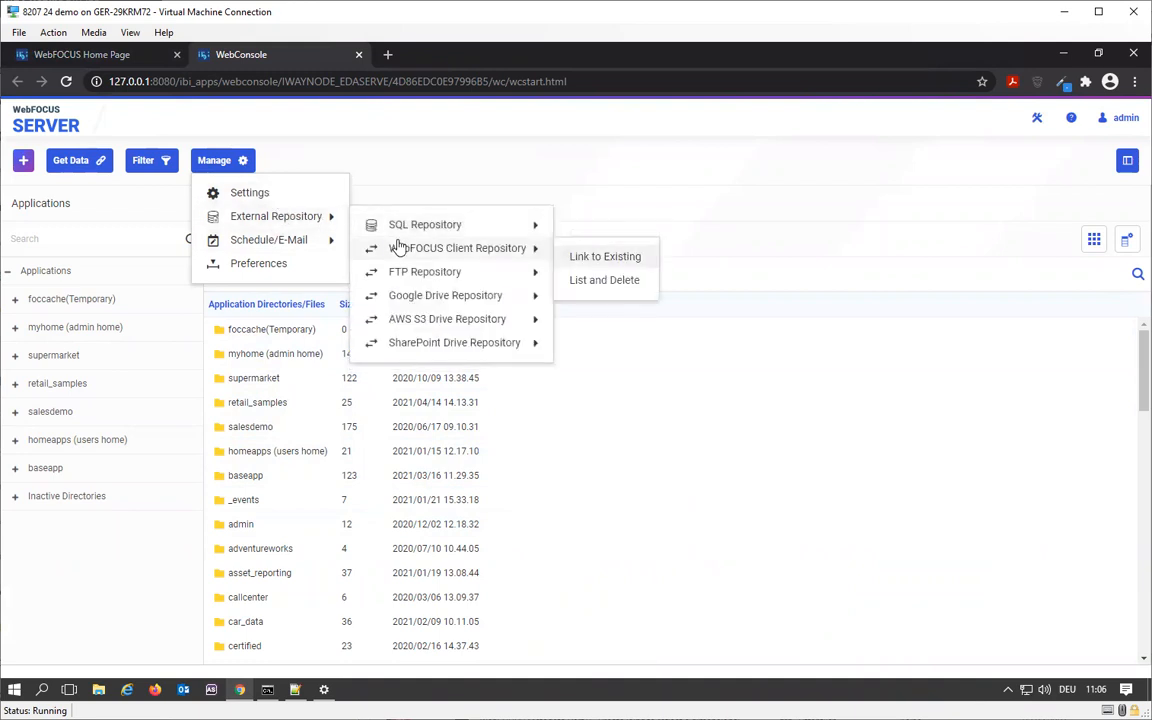
pyautogui.moveTo(491, 295)
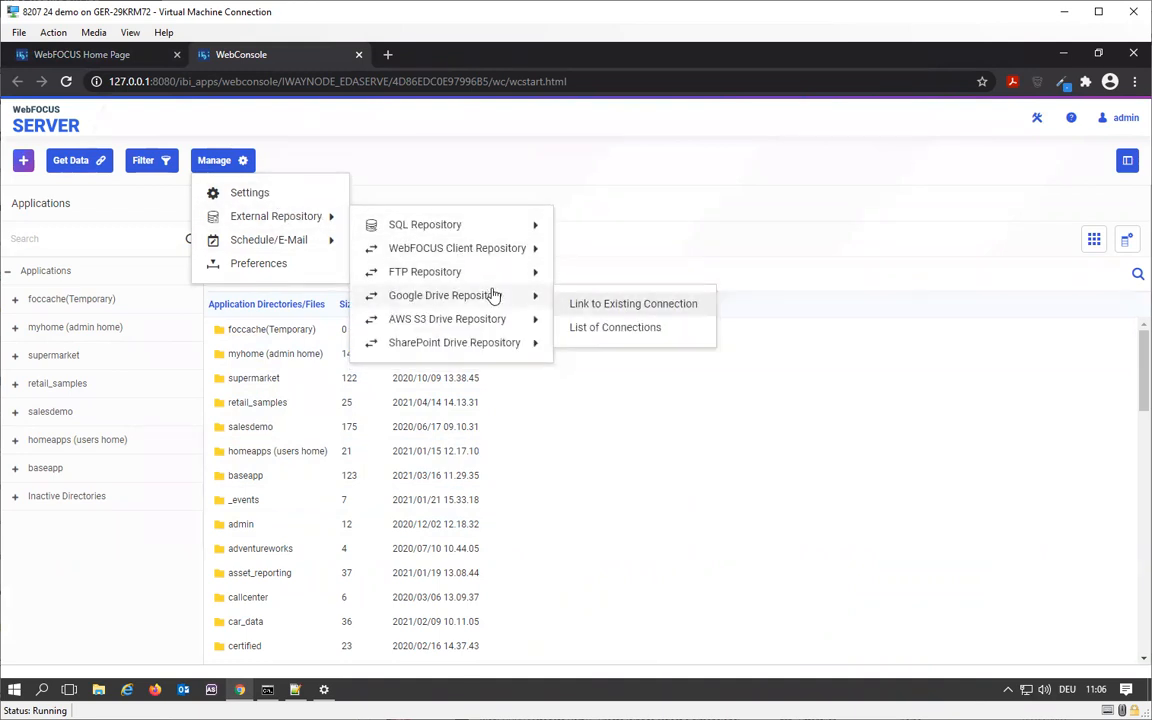
pyautogui.moveTo(481, 320)
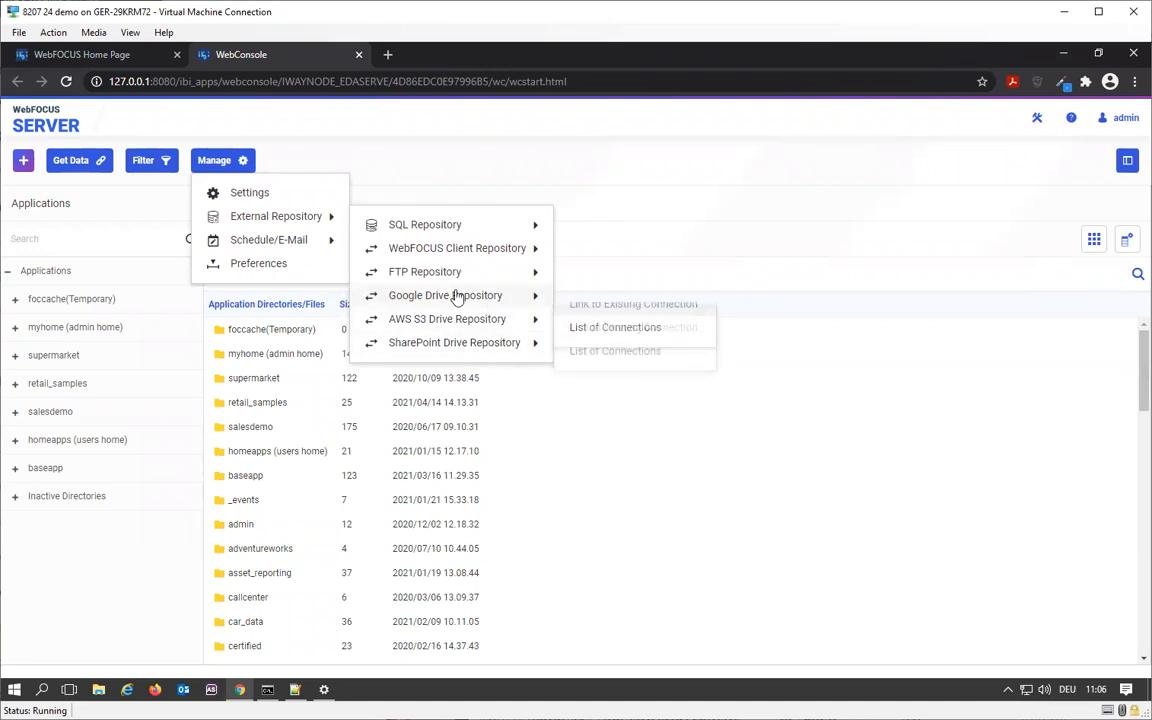
pyautogui.moveTo(485, 259)
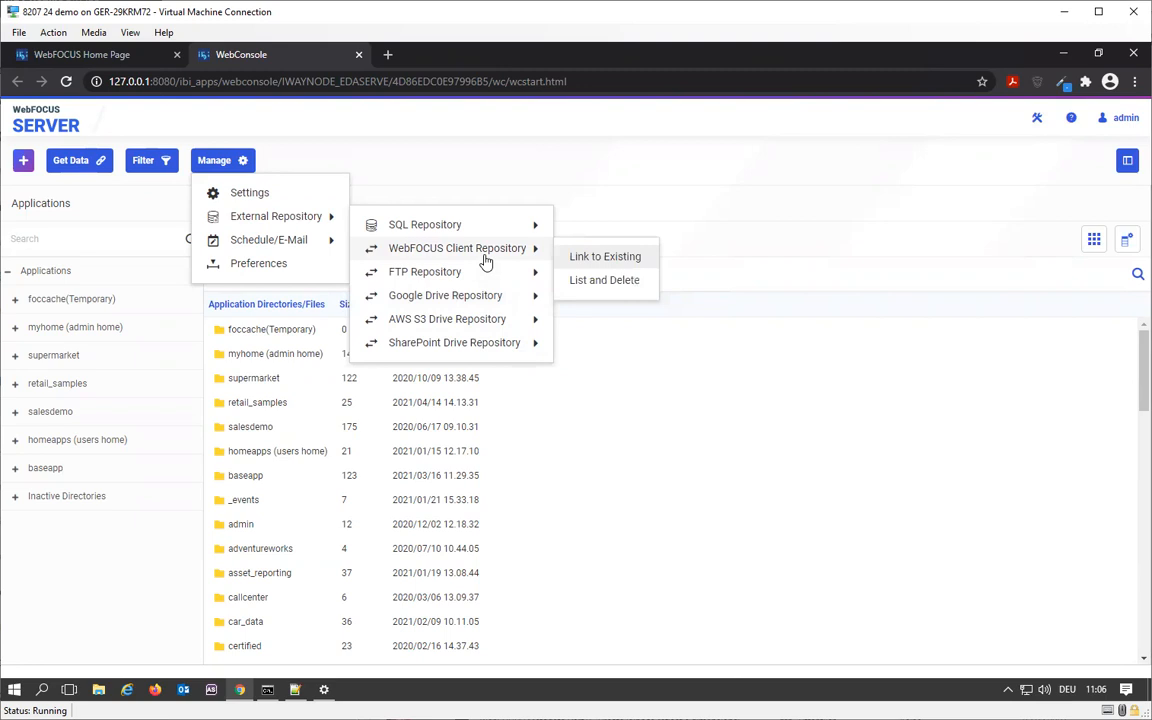
pyautogui.moveTo(476, 236)
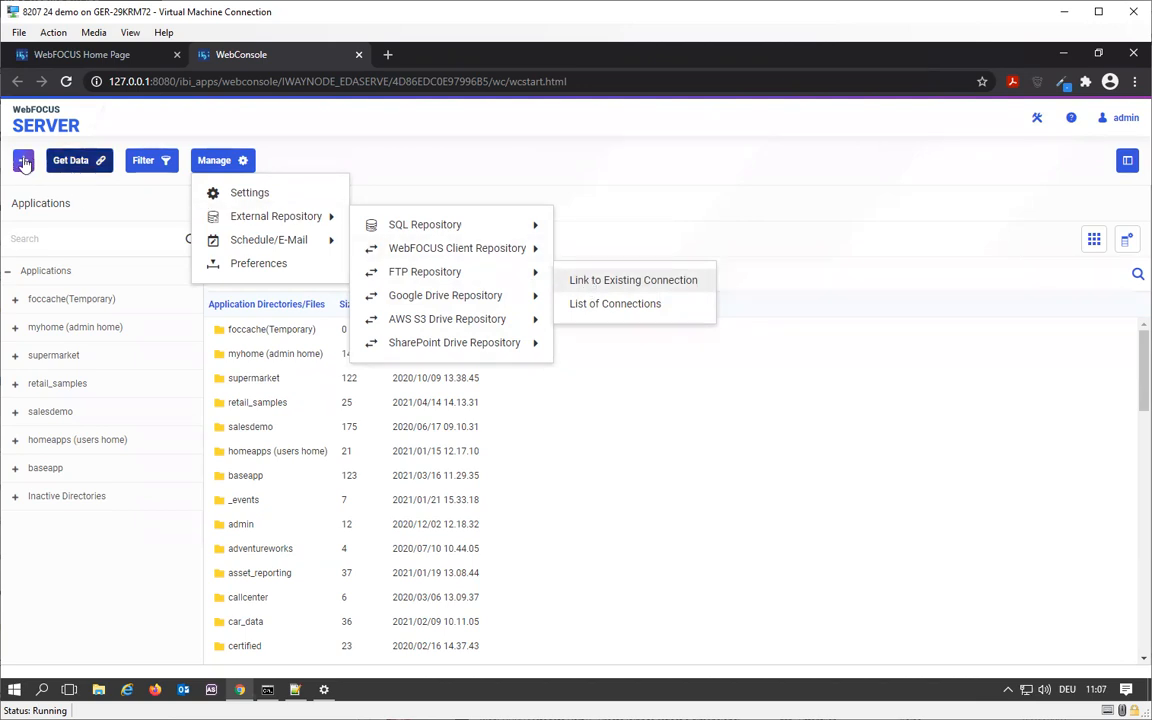
# - Delete the CON01 connection from the server's Fixed Format Files data source
pyautogui.click(57, 163)
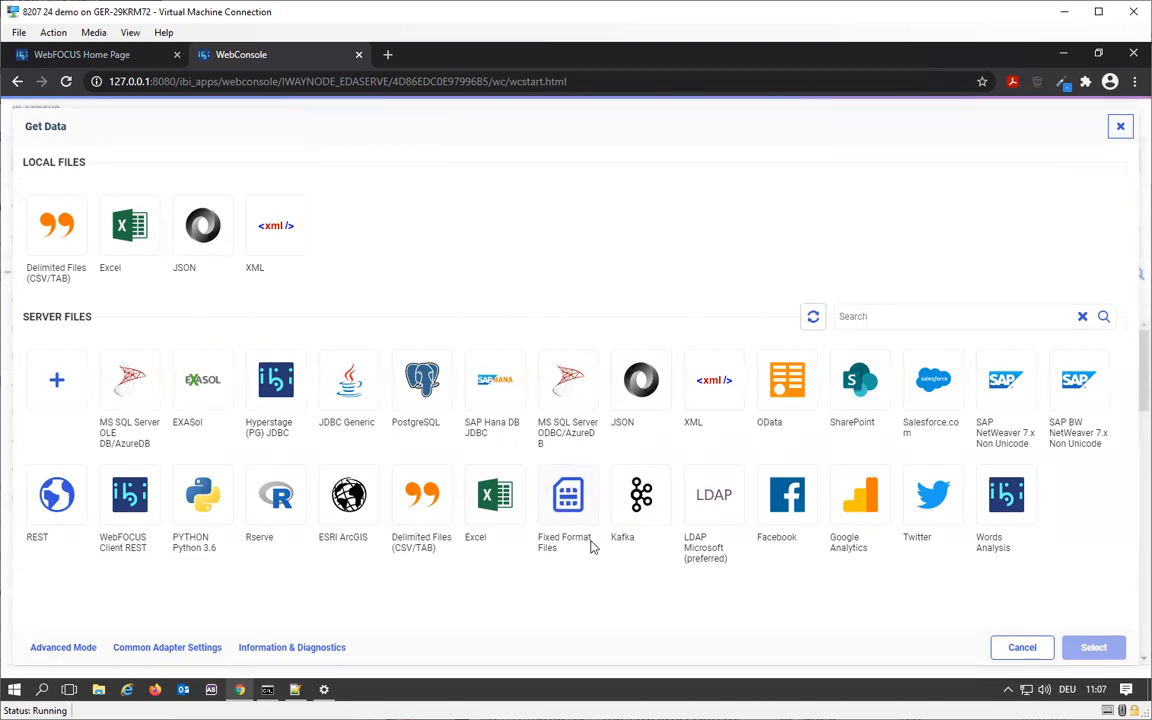
pyautogui.doubleClick(557, 486)
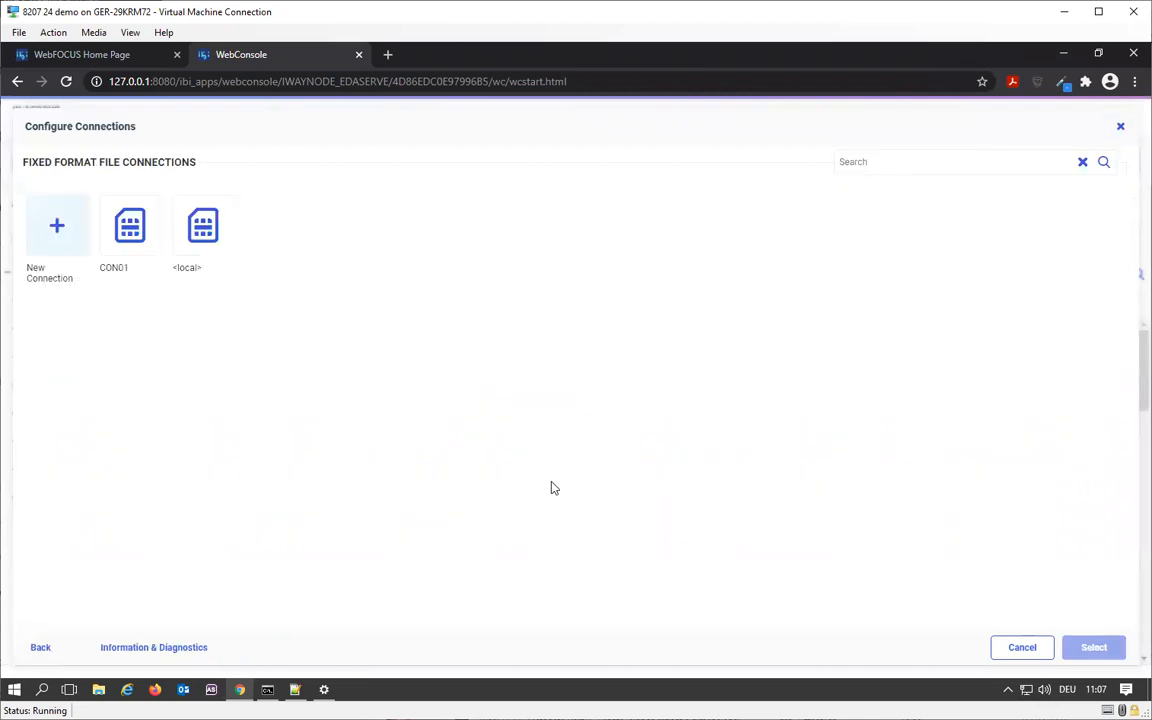
pyautogui.rightClick(122, 240)
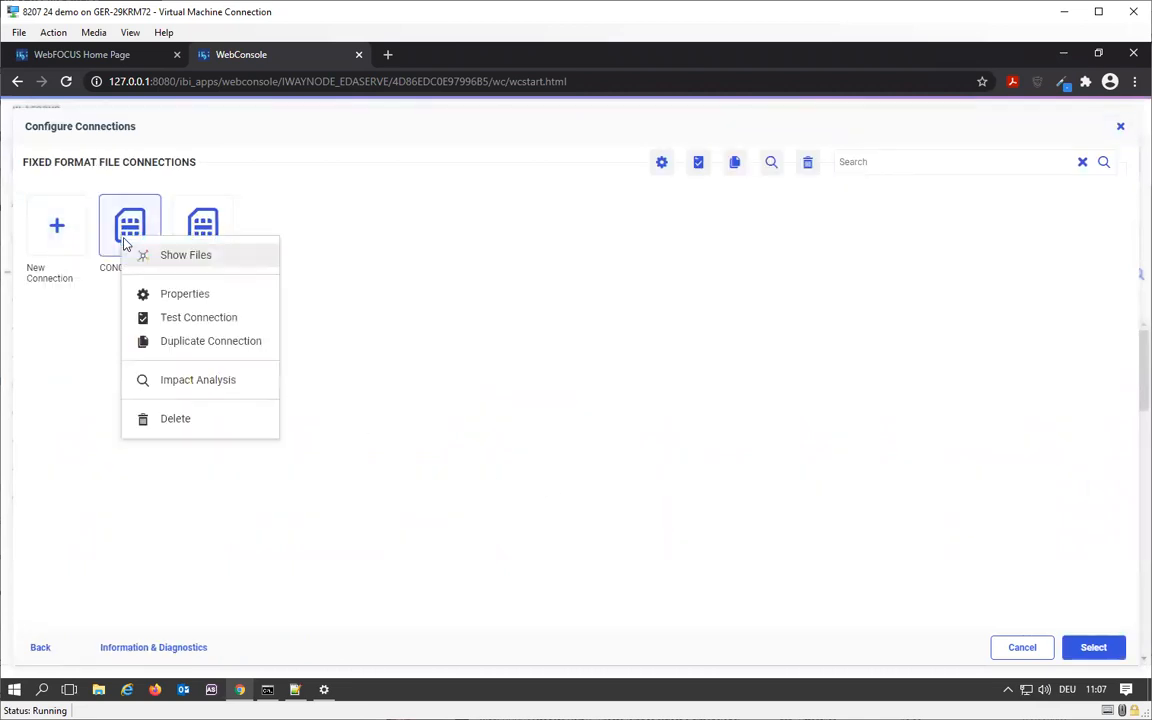
pyautogui.click(178, 420)
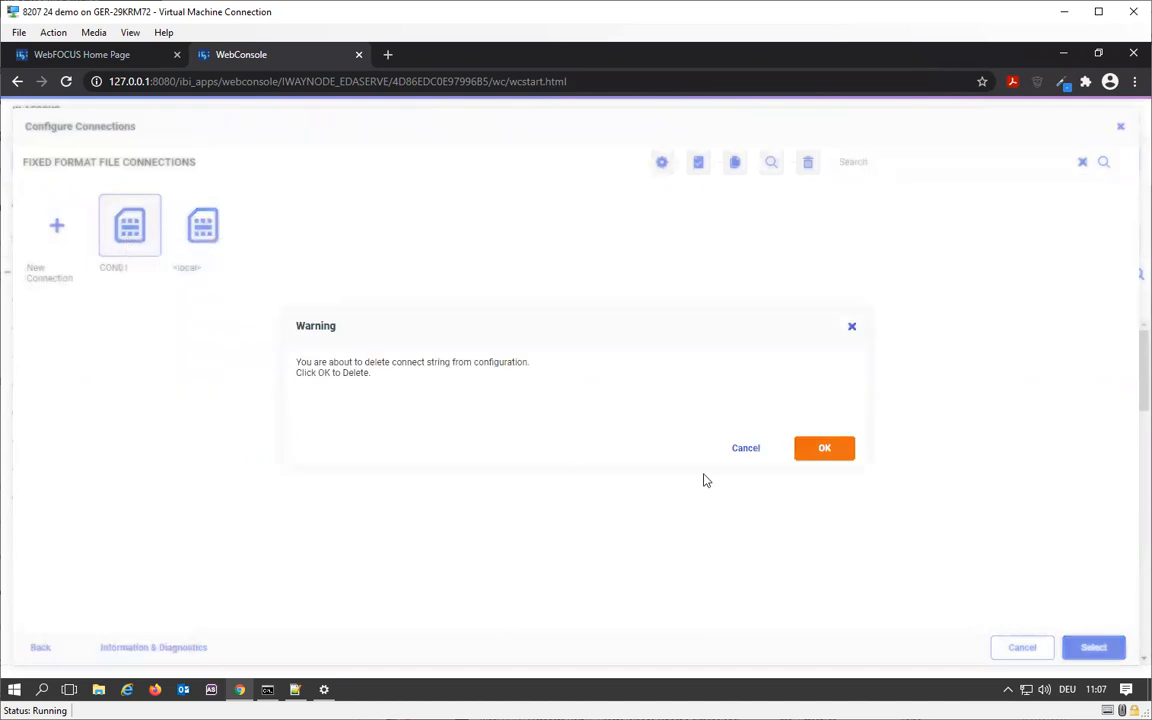
pyautogui.click(833, 462)
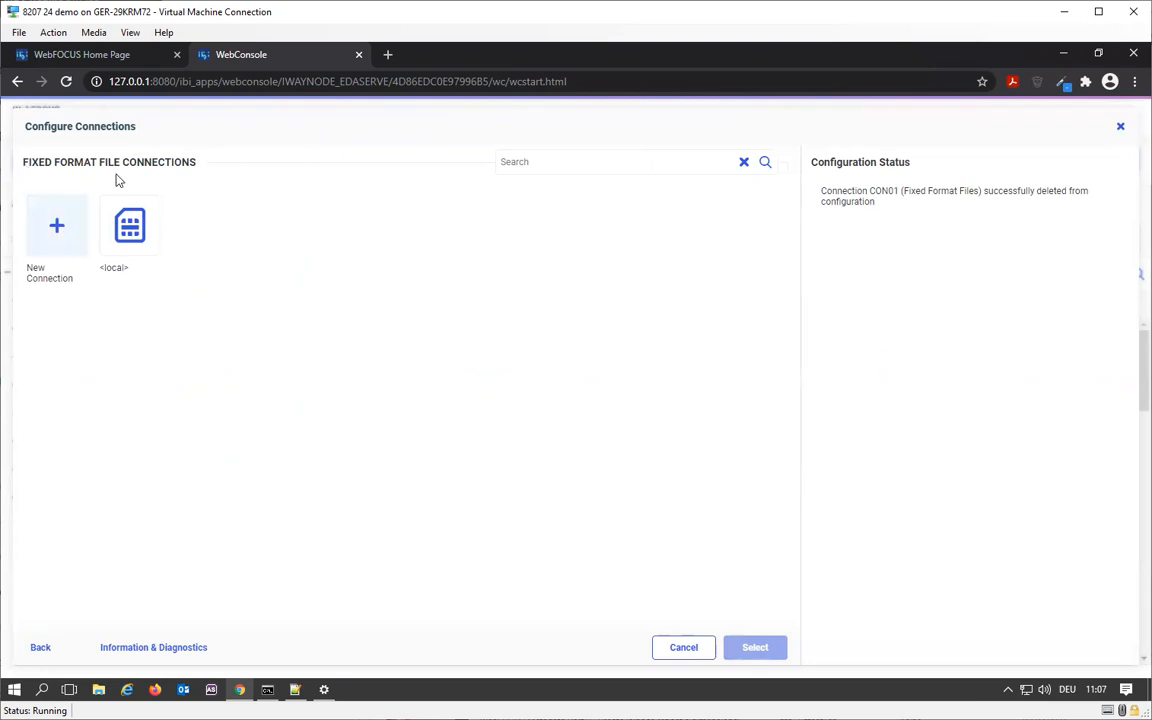
# - Start a new fixed format file connection named myftp, keeping FTP as its protocol
pyautogui.click(56, 234)
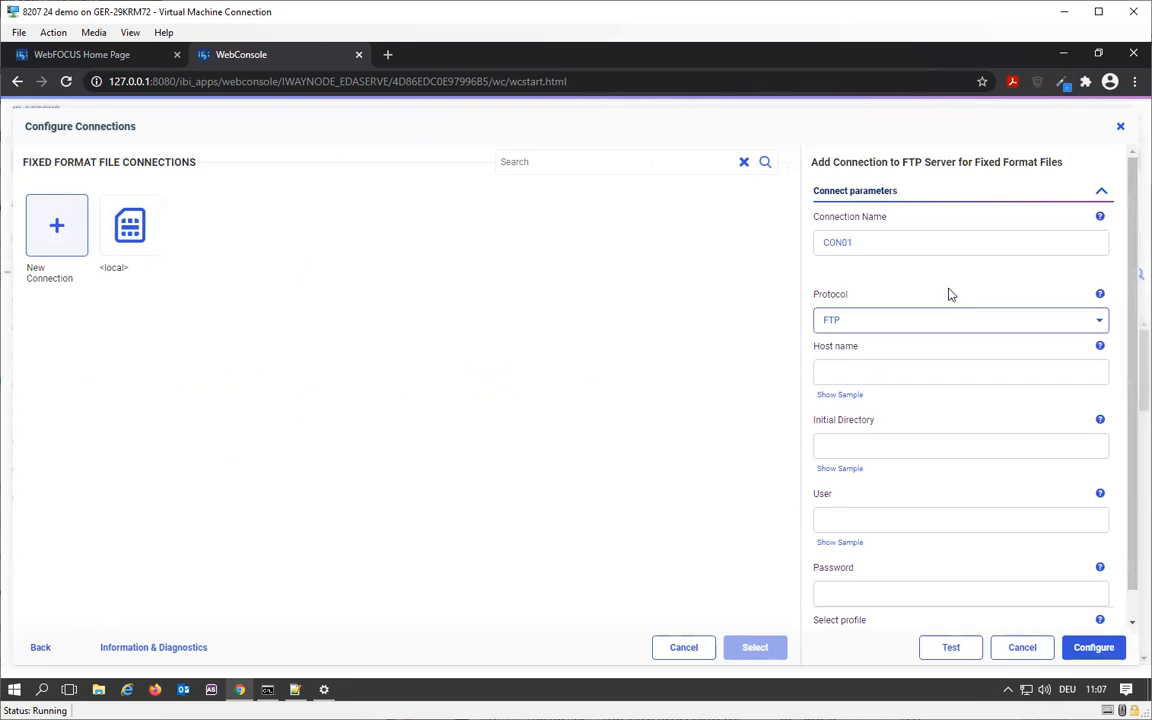
pyautogui.doubleClick(864, 242)
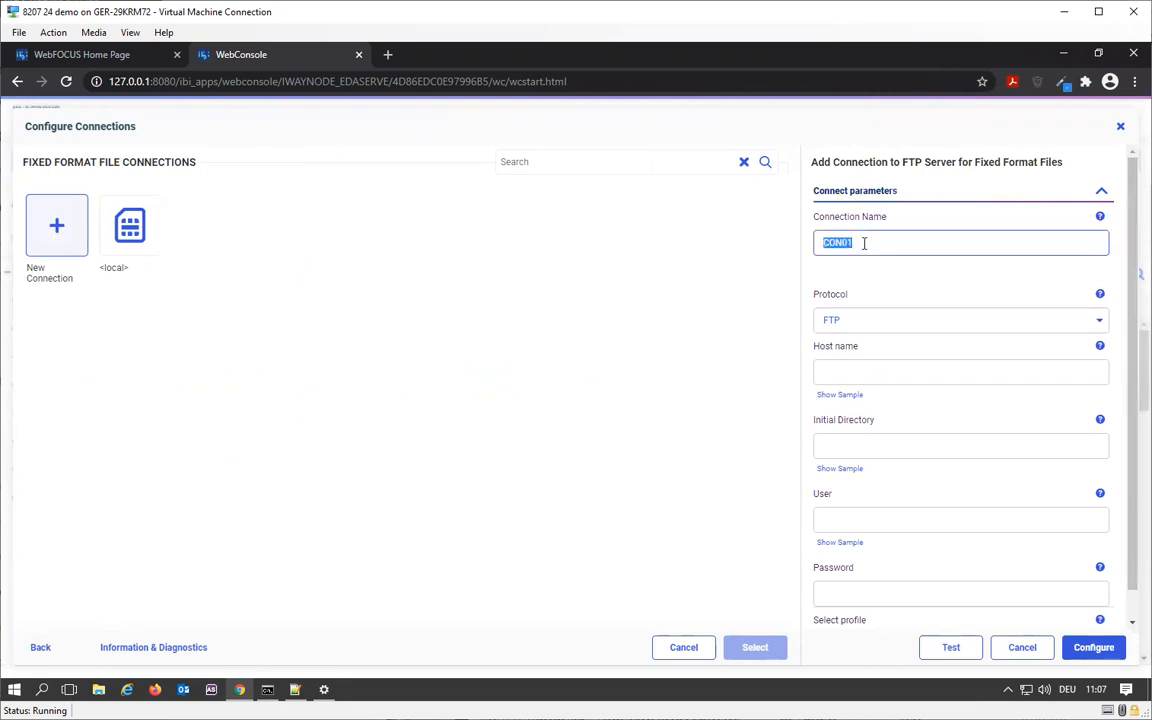
pyautogui.write('myftp')
pyautogui.click(840, 322)
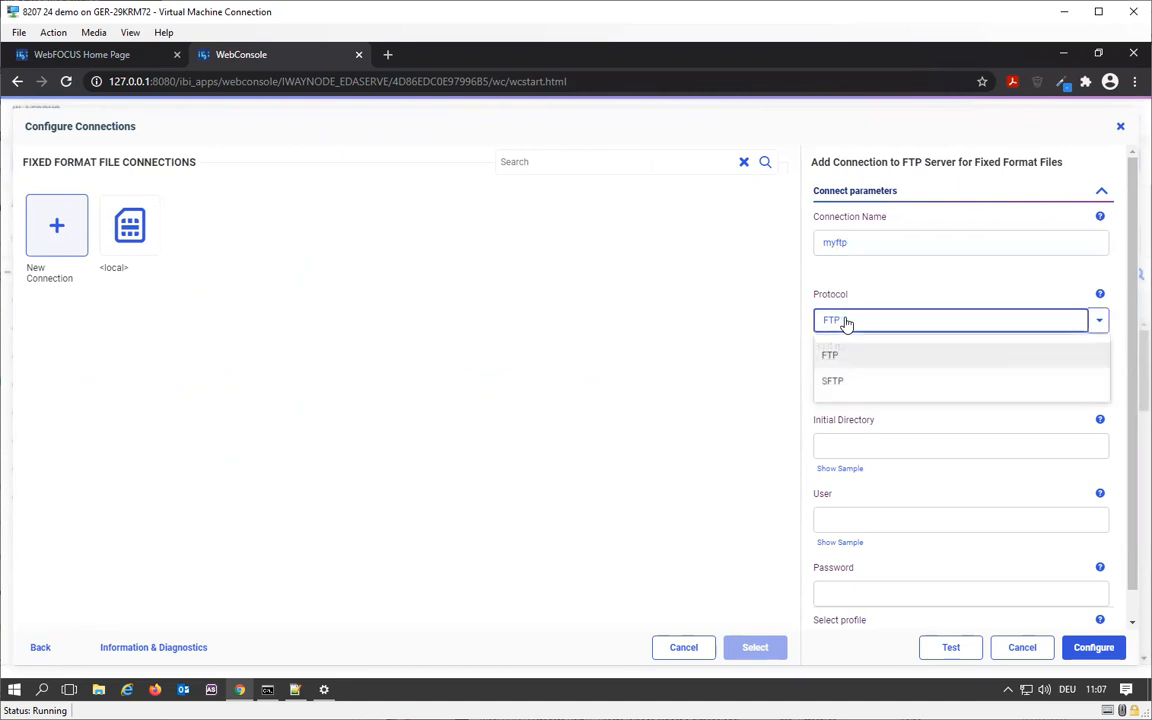
pyautogui.click(889, 285)
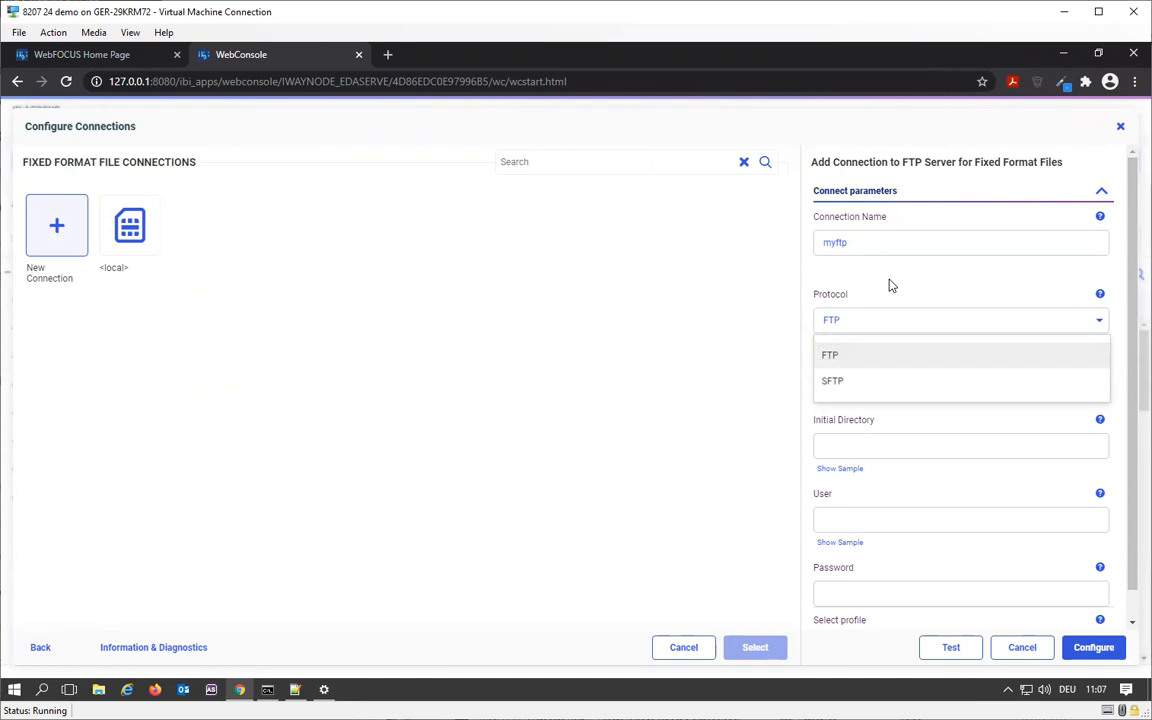
# - Switch to the Command Prompt and log in to the FTP server at 127.0.0.1 as webfocus with the account password
pyautogui.click(267, 690)
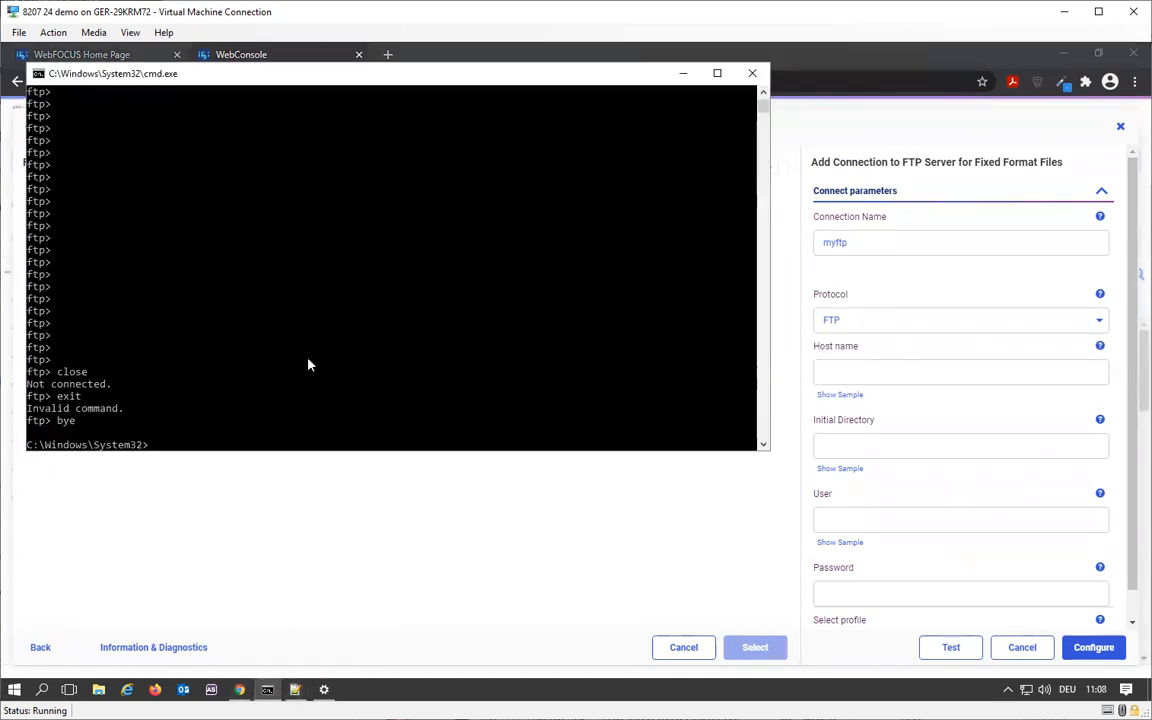
pyautogui.write('ftp 127.0.0.,')
pyautogui.press('BackSpace')
pyautogui.write('1')
pyautogui.press('Return')
pyautogui.write('webfocus')
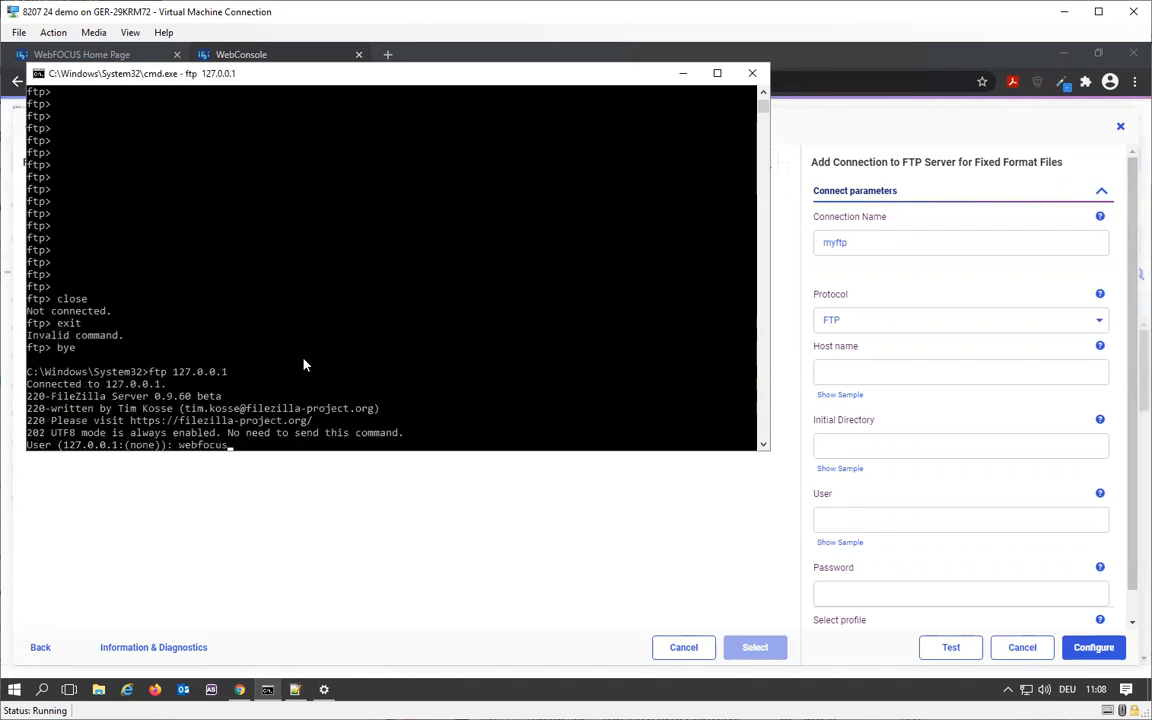
pyautogui.press('Return')
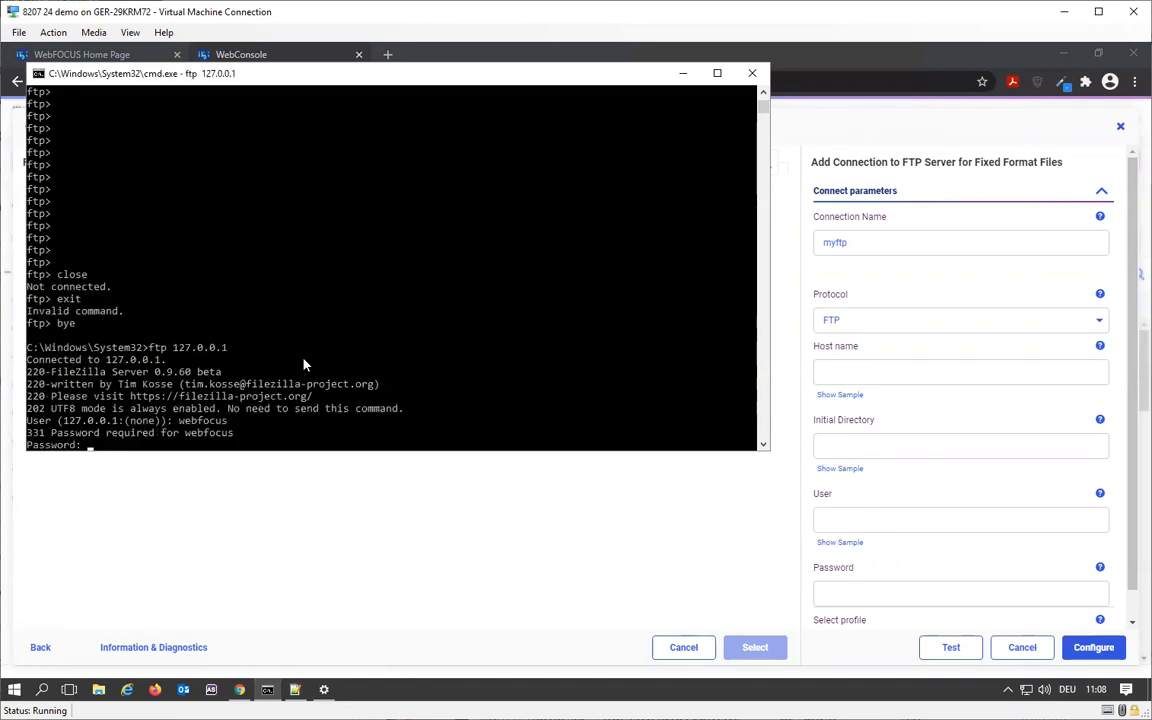
pyautogui.press('Return')
# - List the FTP server's root directory, change to the ftp_app folder and list its contents
pyautogui.write('ls')
pyautogui.press('Return')
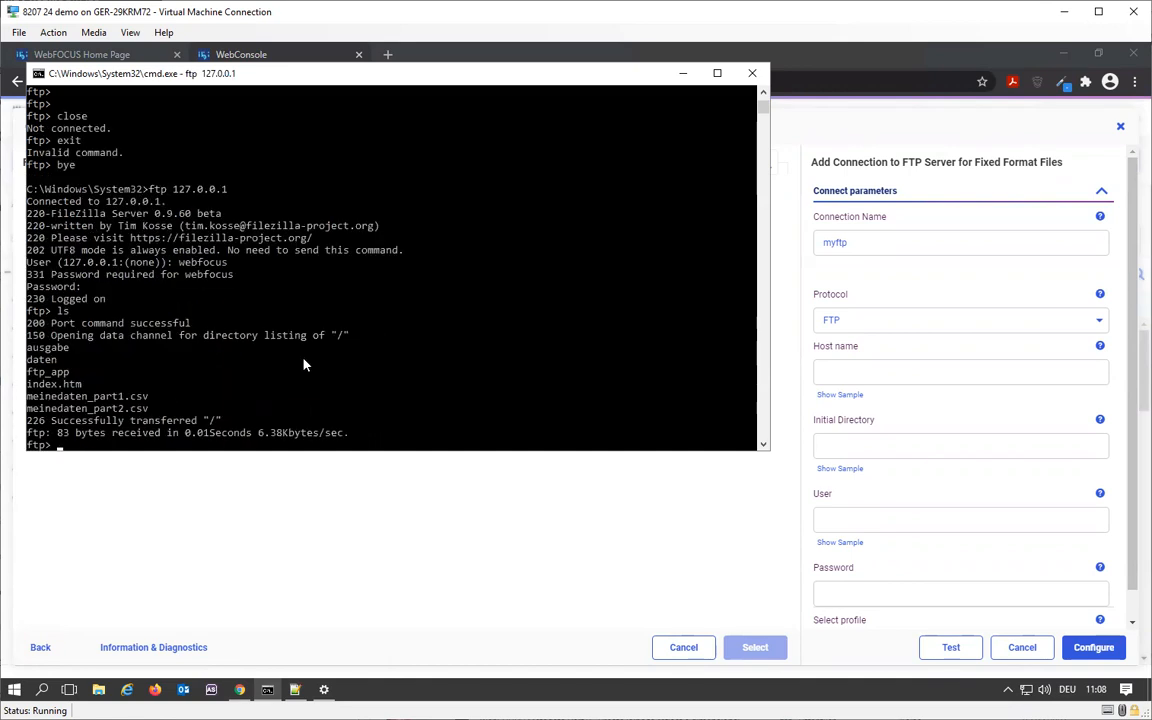
pyautogui.write('cd ftp_app')
pyautogui.press('Return')
pyautogui.write('ls')
pyautogui.press('Return')
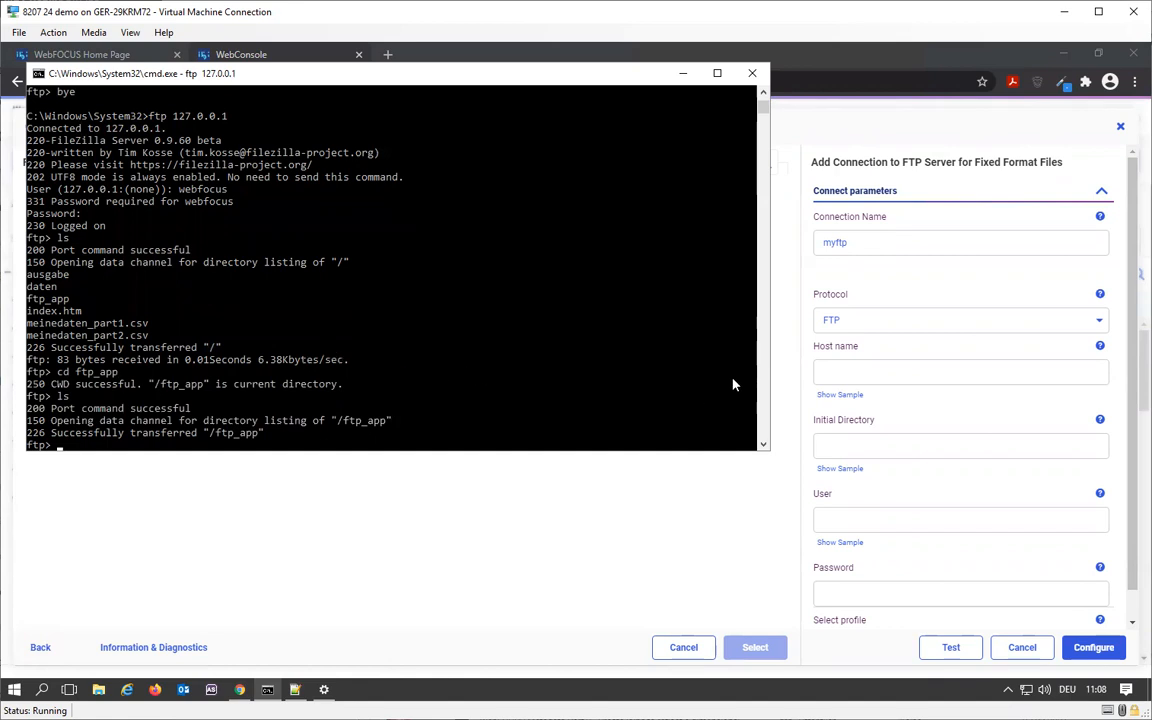
# - Back in the WebConsole connection form, set the host name to 127.0.0.1 and the initial directory to ftp_app
pyautogui.click(860, 374)
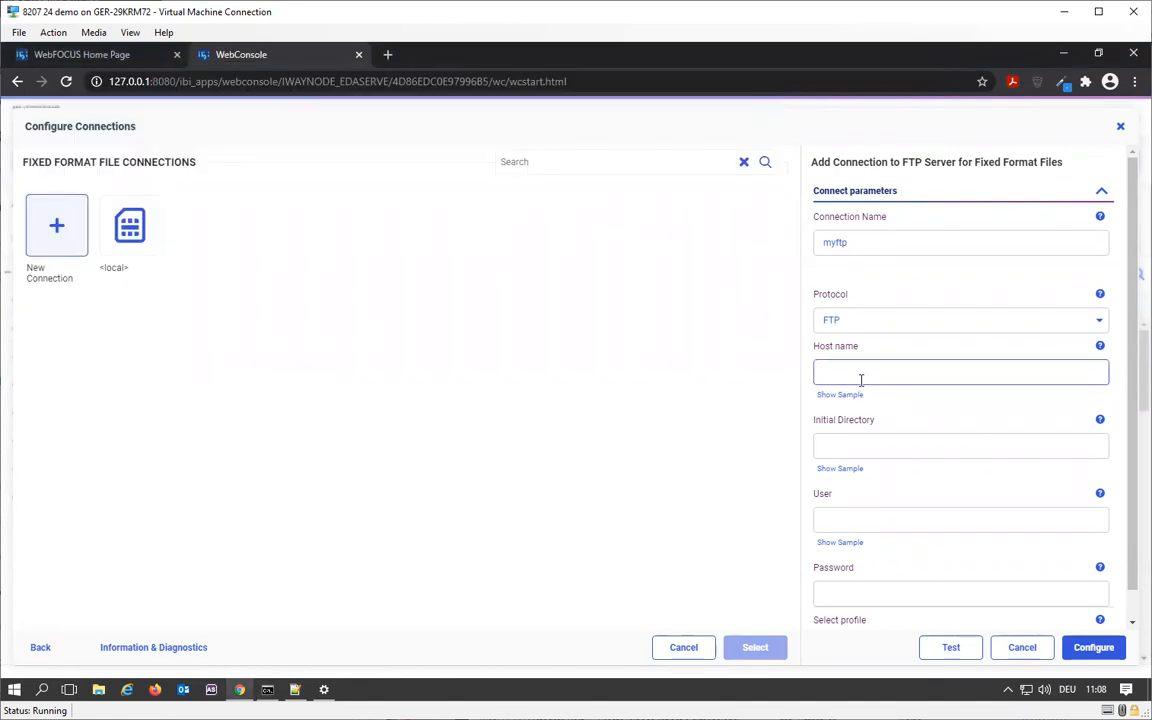
pyautogui.write('127.0.0.1')
pyautogui.click(874, 435)
pyautogui.write('ftp_app')
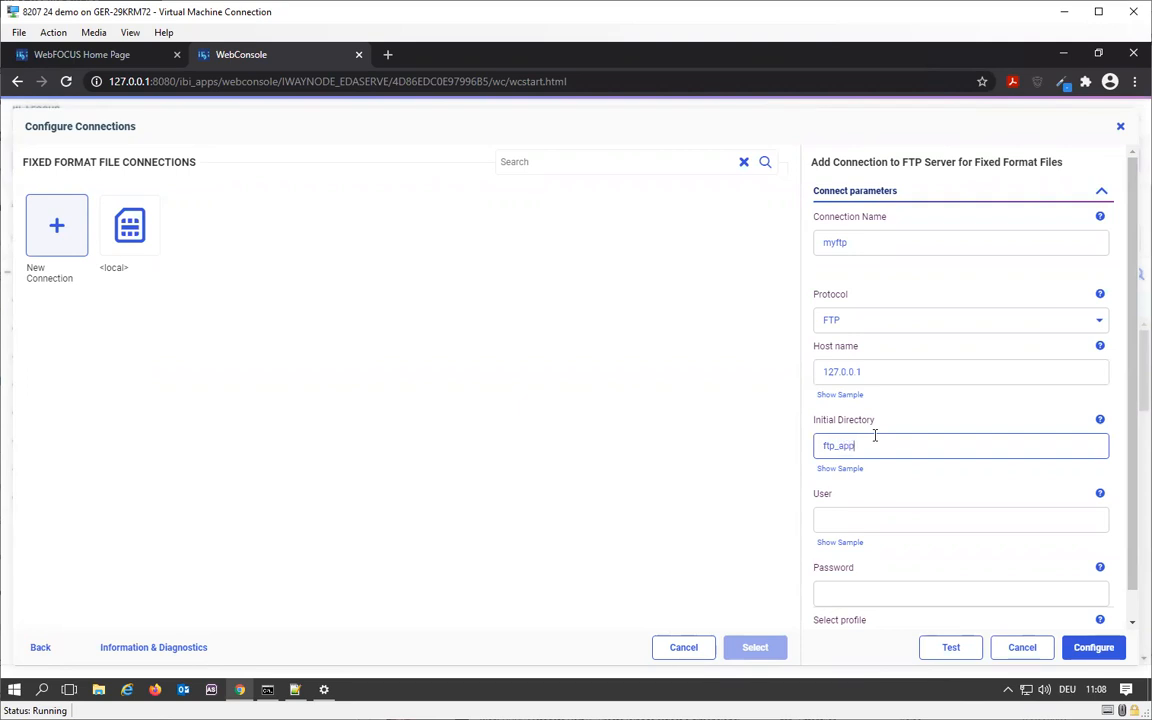
# - Enter webfocus as the user, fill in the account password and save the myftp connection to the configuration
pyautogui.click(857, 511)
pyautogui.write('webfocus')
pyautogui.click(850, 597)
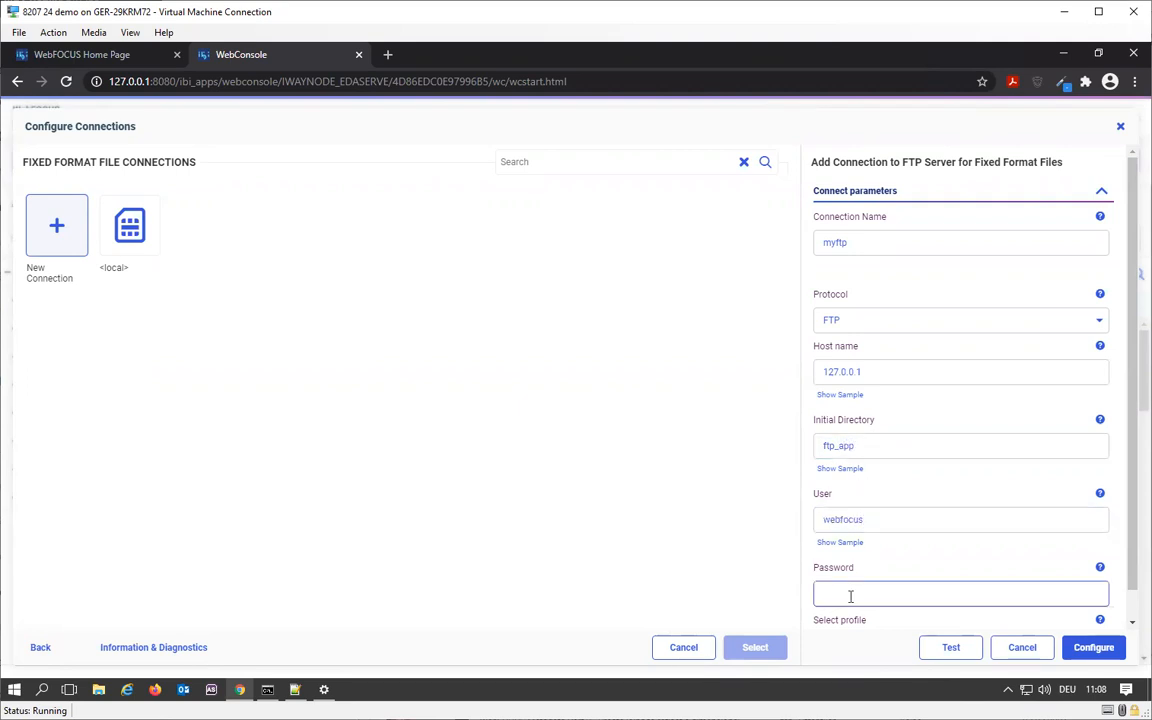
pyautogui.write('••••••••')
pyautogui.scroll(-1, 925, 569)
pyautogui.scroll(1, 921, 565)
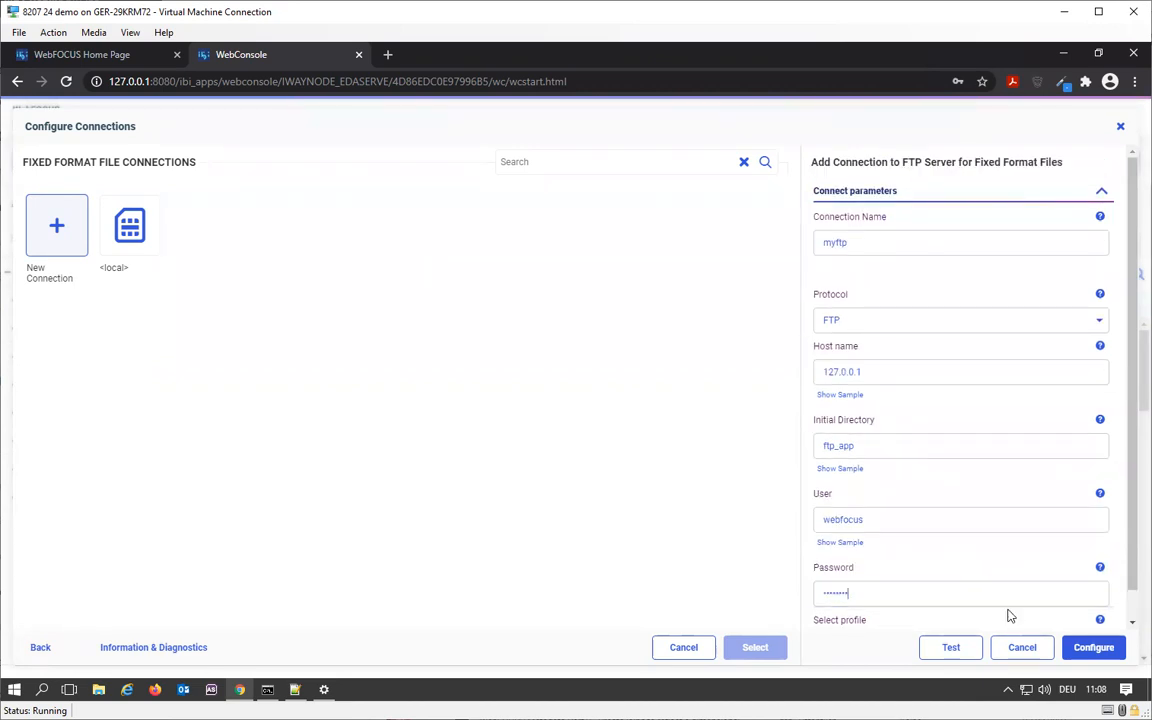
pyautogui.click(1100, 648)
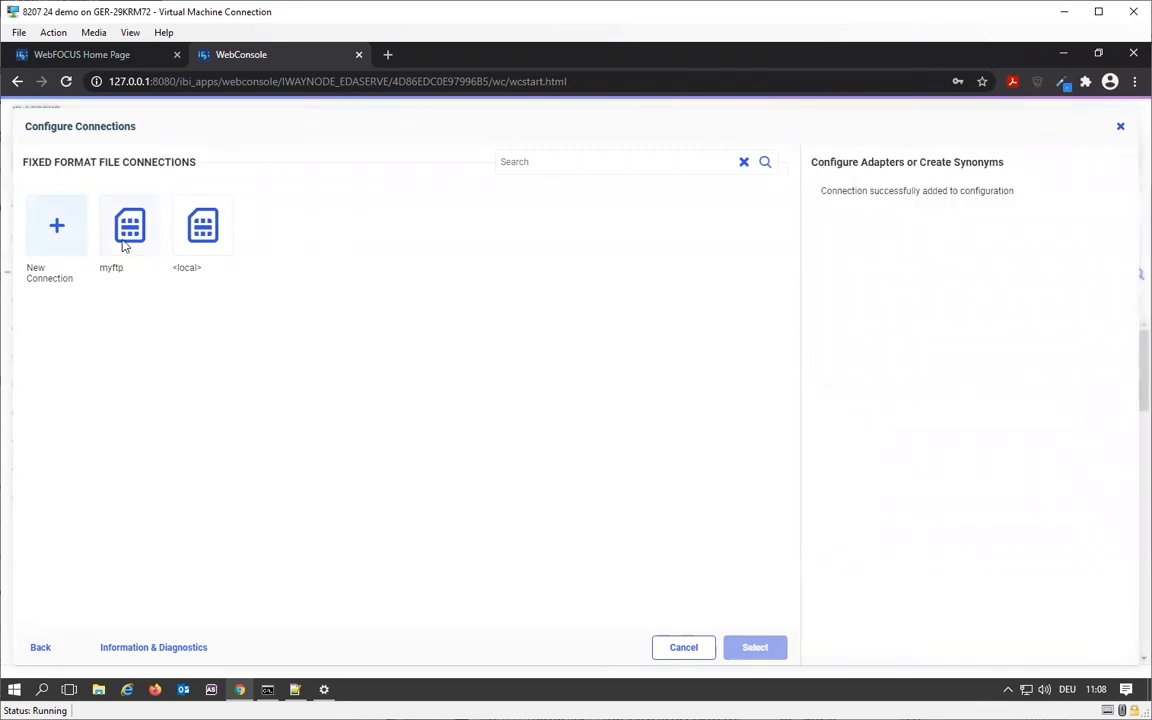
# - Test the myftp connection, read the complete test output and close it
pyautogui.rightClick(125, 246)
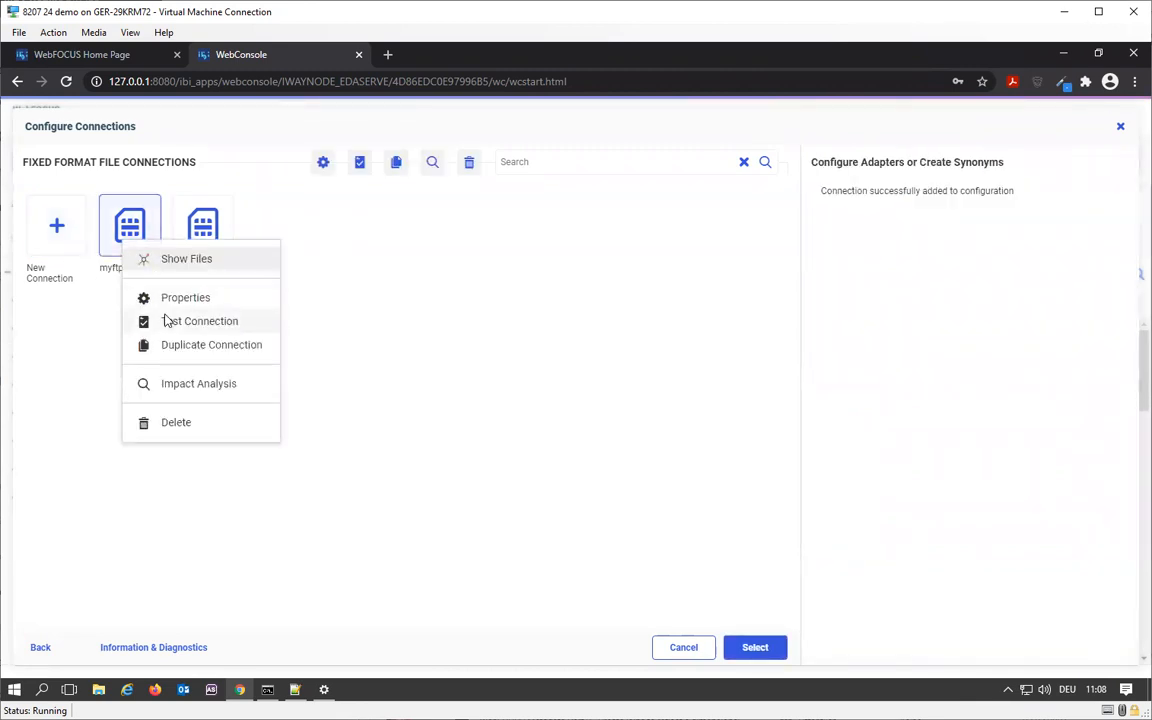
pyautogui.click(167, 319)
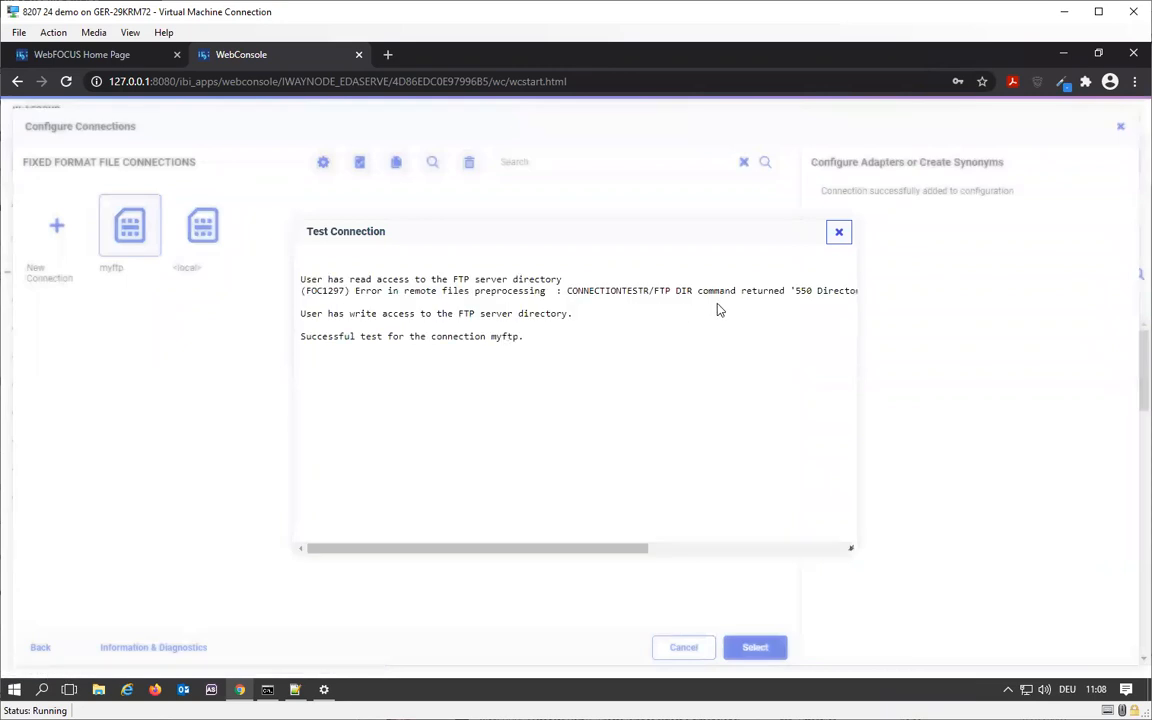
pyautogui.moveTo(612, 548); pyautogui.dragTo(748, 554)
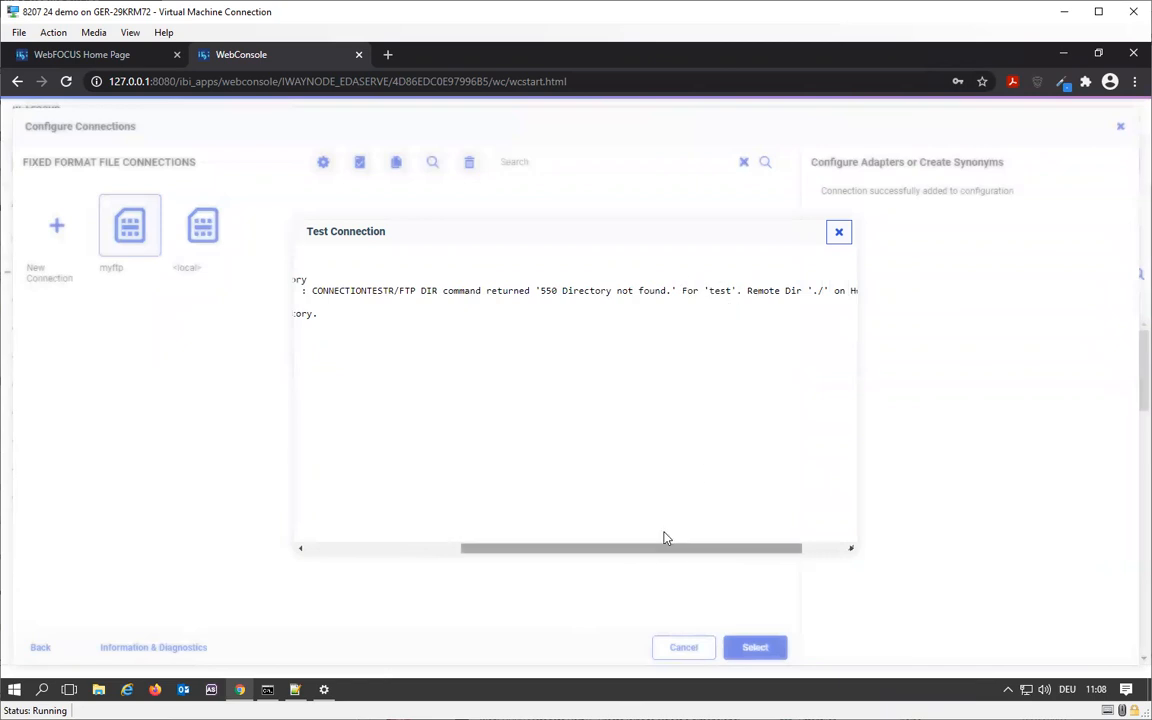
pyautogui.moveTo(674, 548); pyautogui.dragTo(733, 558)
pyautogui.moveTo(484, 552); pyautogui.dragTo(290, 537)
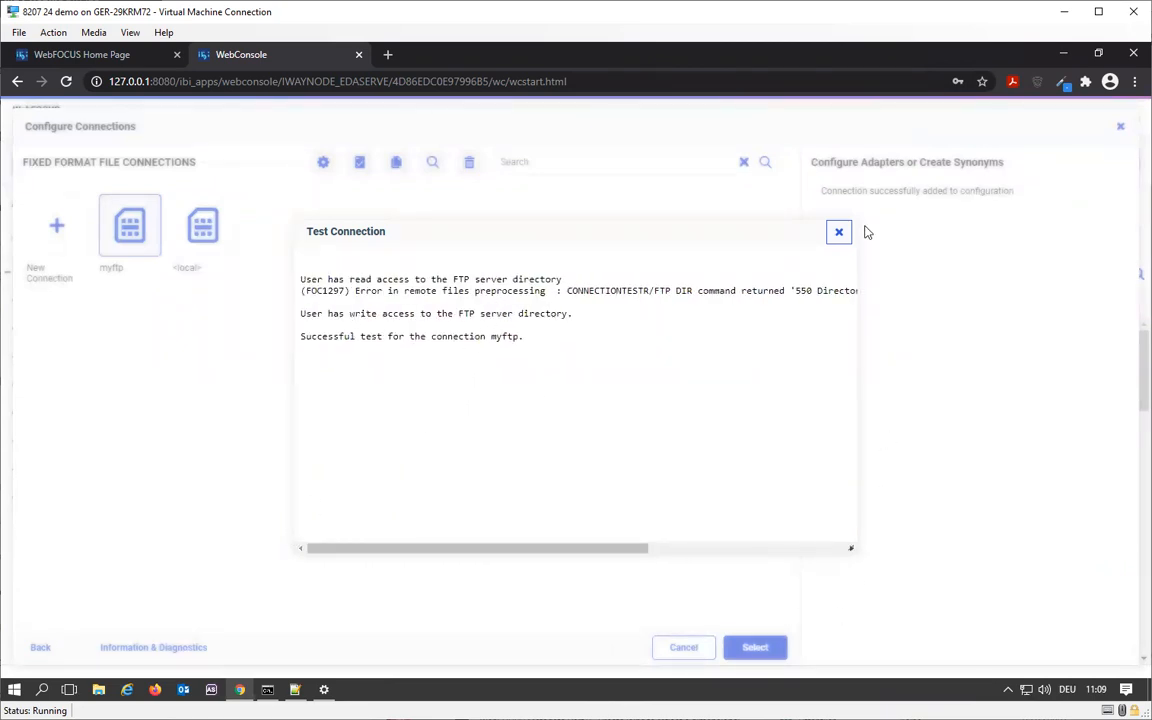
pyautogui.click(840, 233)
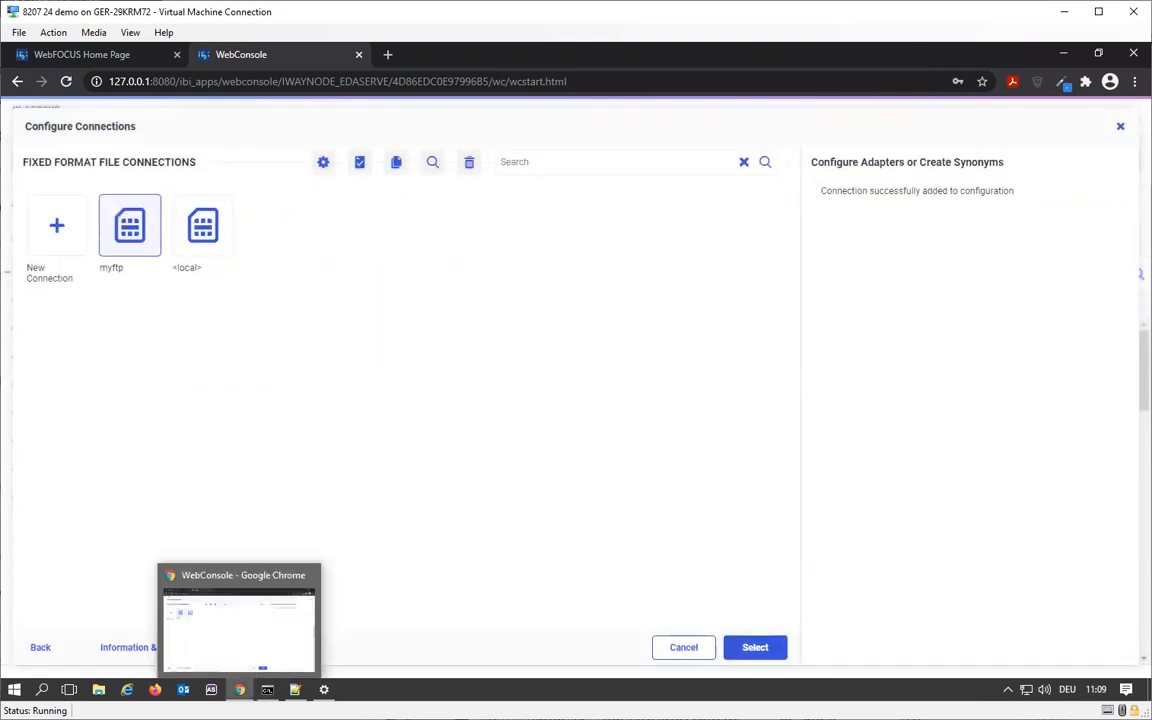
# - Open the FileZilla Server Interface and move its window away from the connections list
pyautogui.click(14, 689)
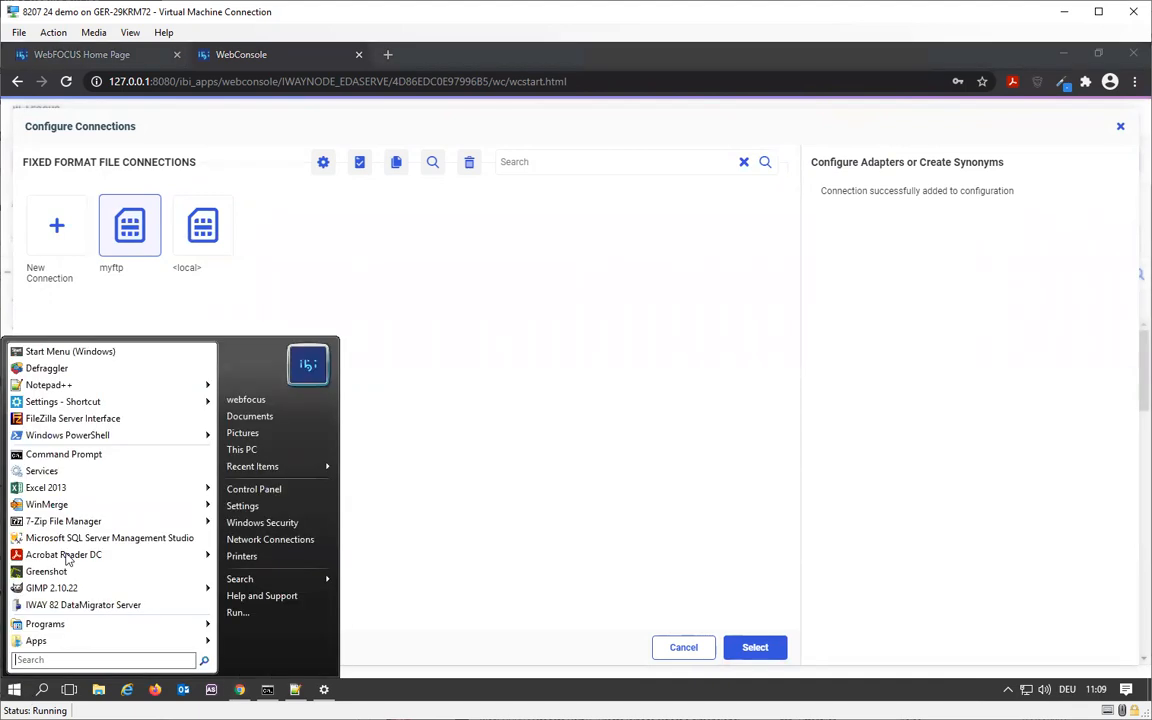
pyautogui.click(105, 418)
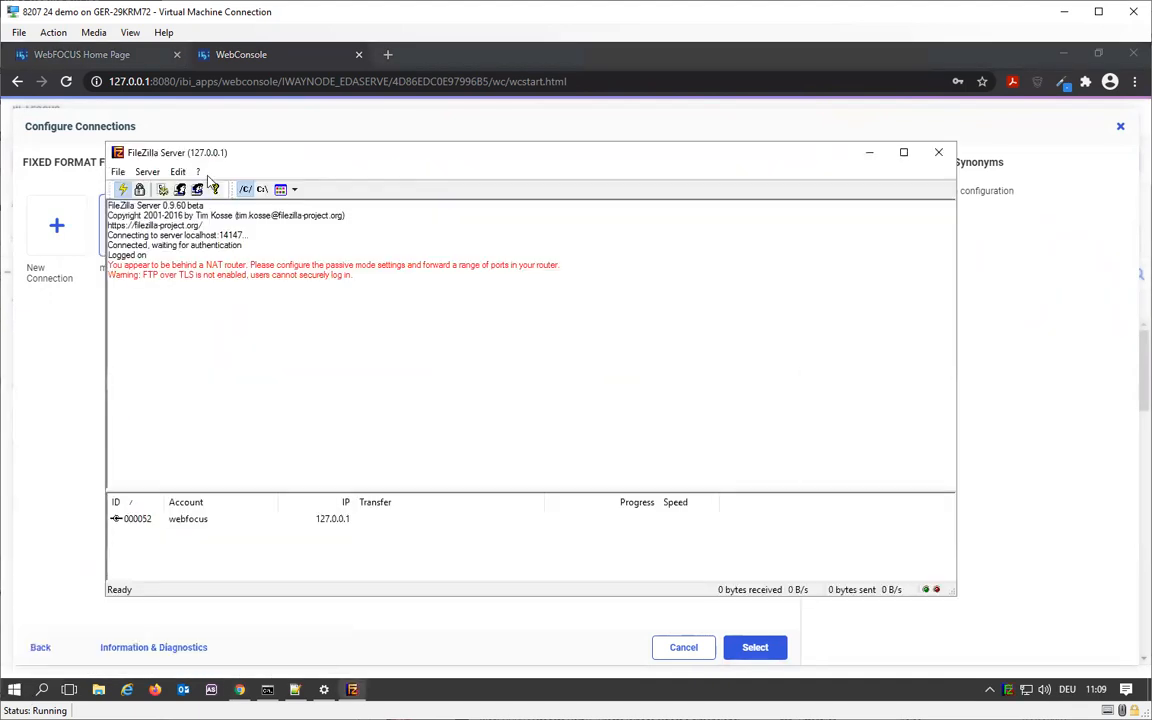
pyautogui.moveTo(252, 159); pyautogui.dragTo(547, 181)
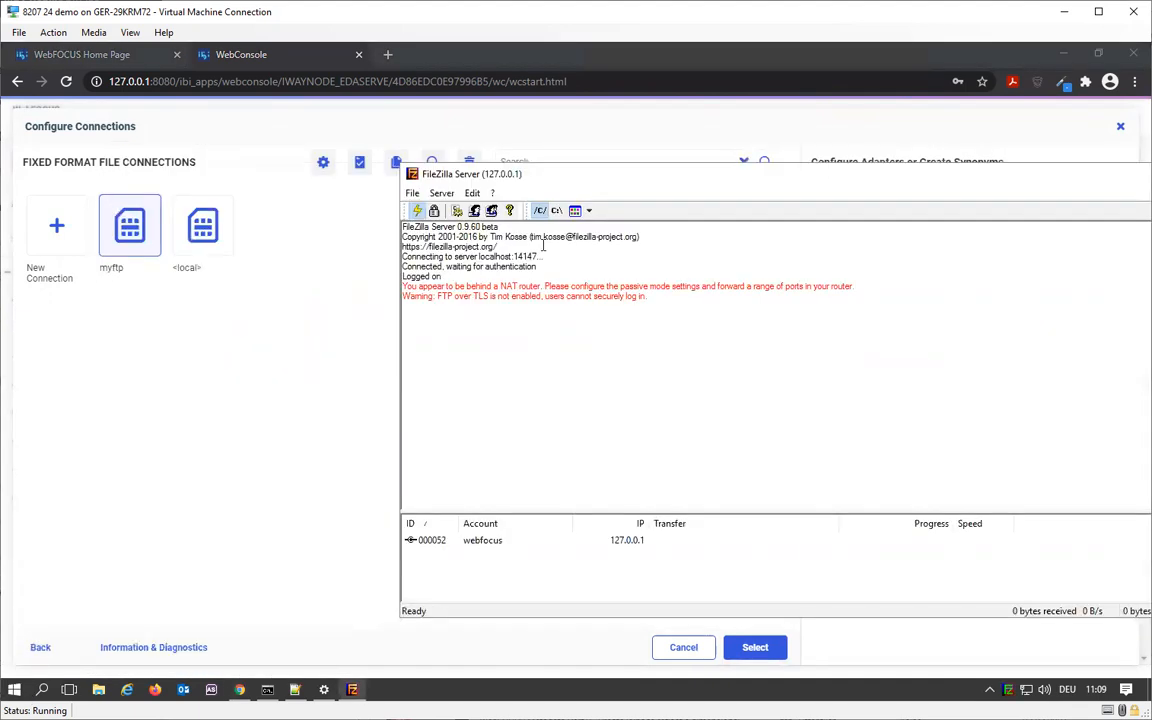
# - Retest the myftp connection, check the activity in the FileZilla Server log, and close the test output and connections dialog
pyautogui.click(141, 251)
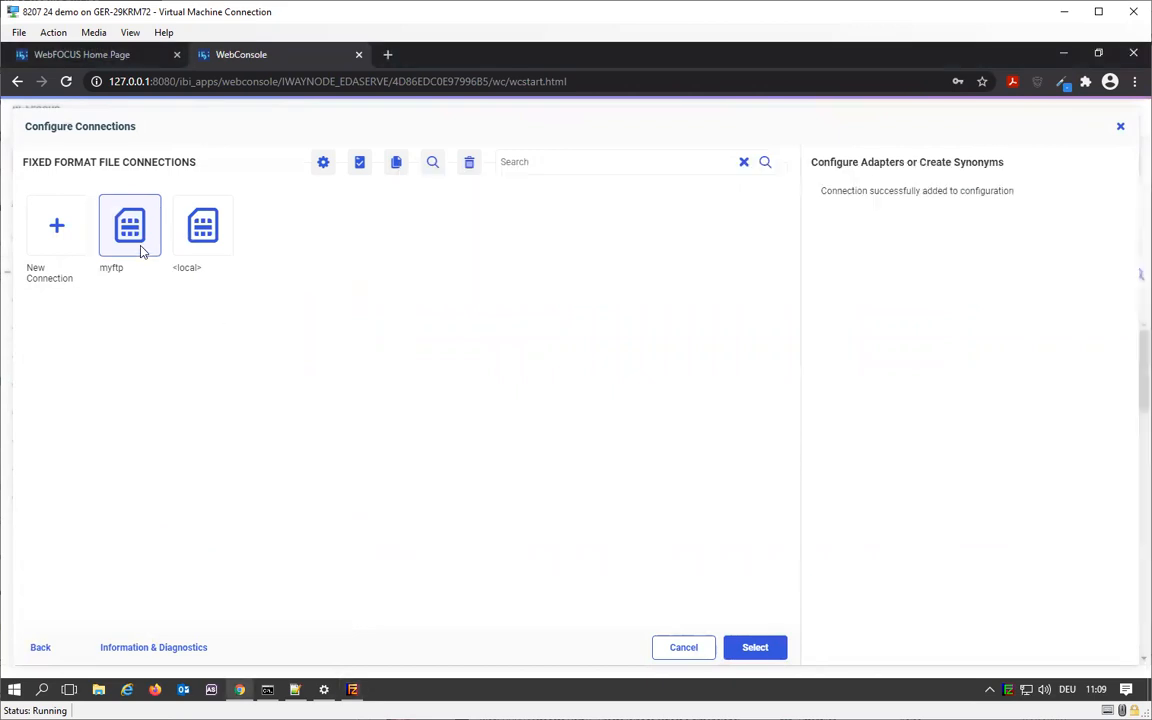
pyautogui.rightClick(141, 250)
pyautogui.click(192, 330)
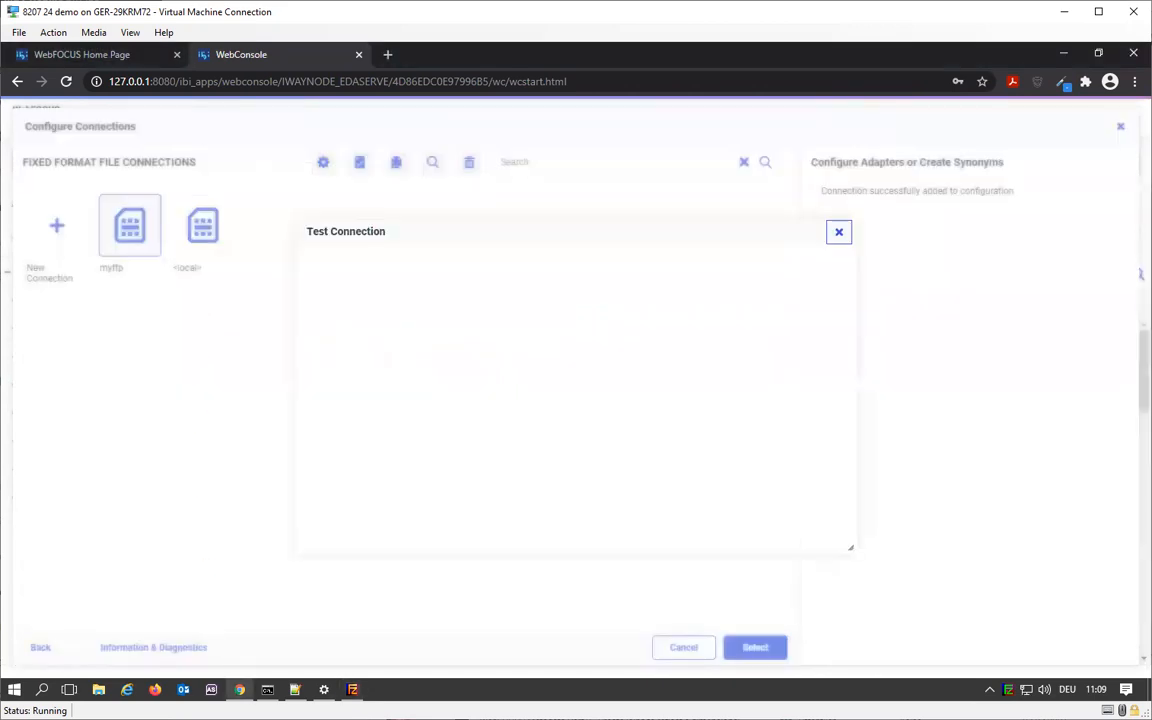
pyautogui.moveTo(352, 689)
pyautogui.click(351, 625)
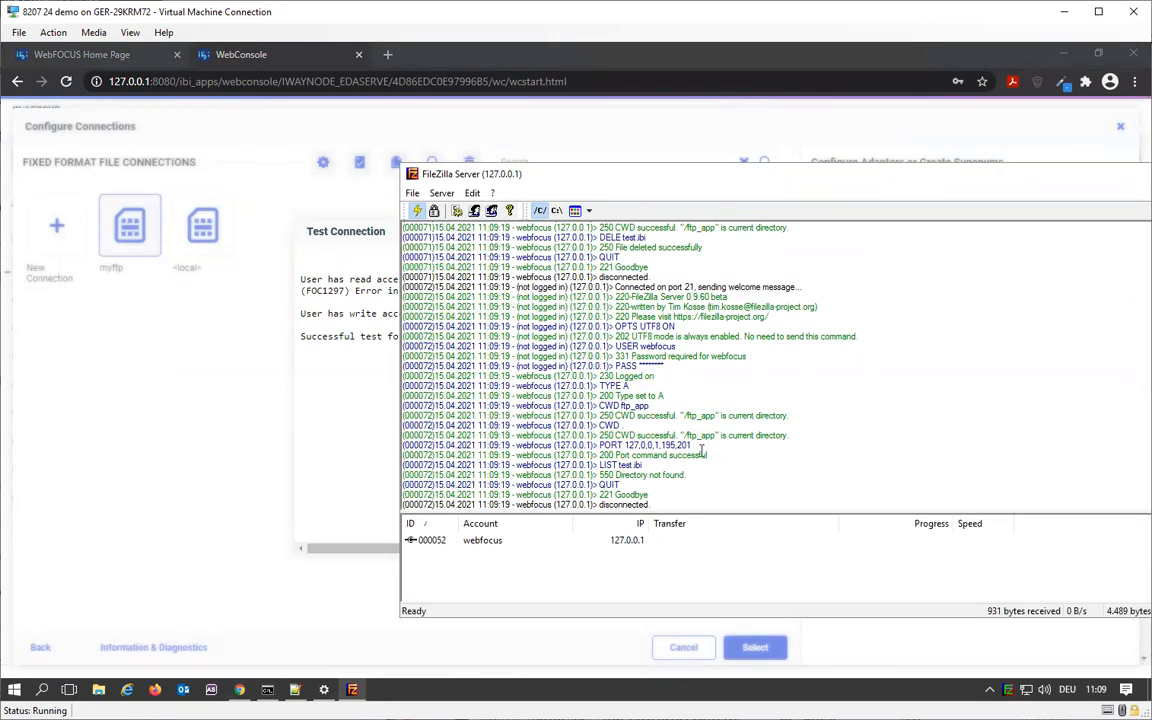
pyautogui.click(357, 463)
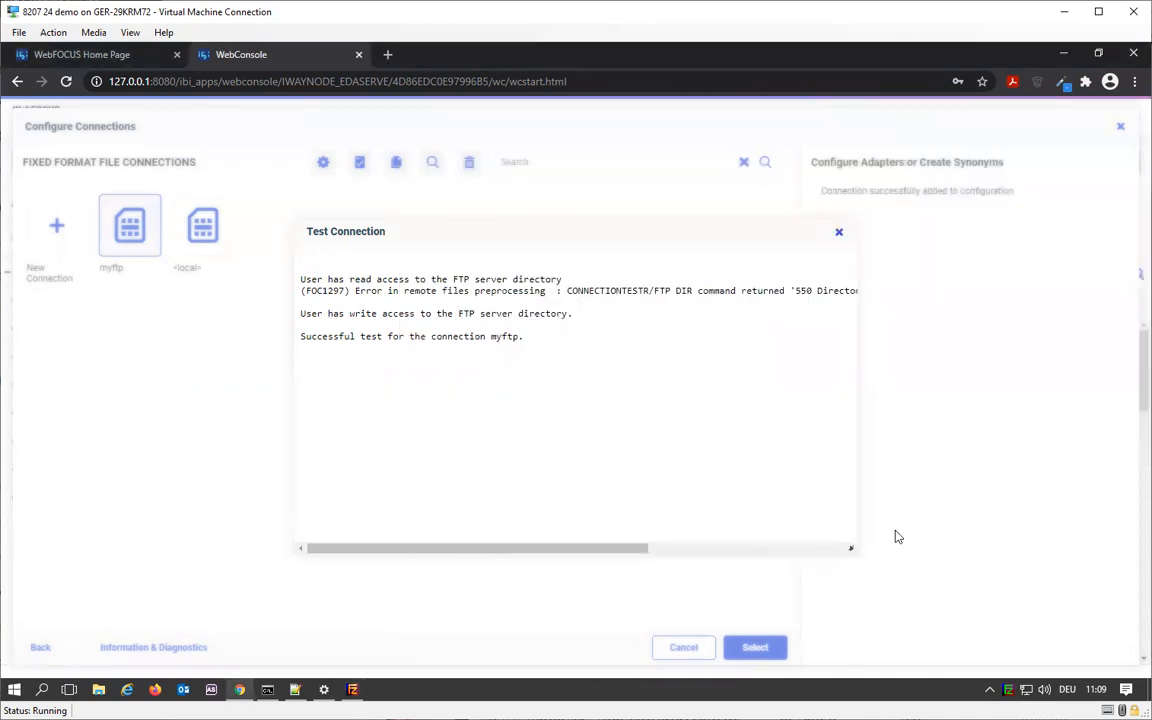
pyautogui.click(839, 231)
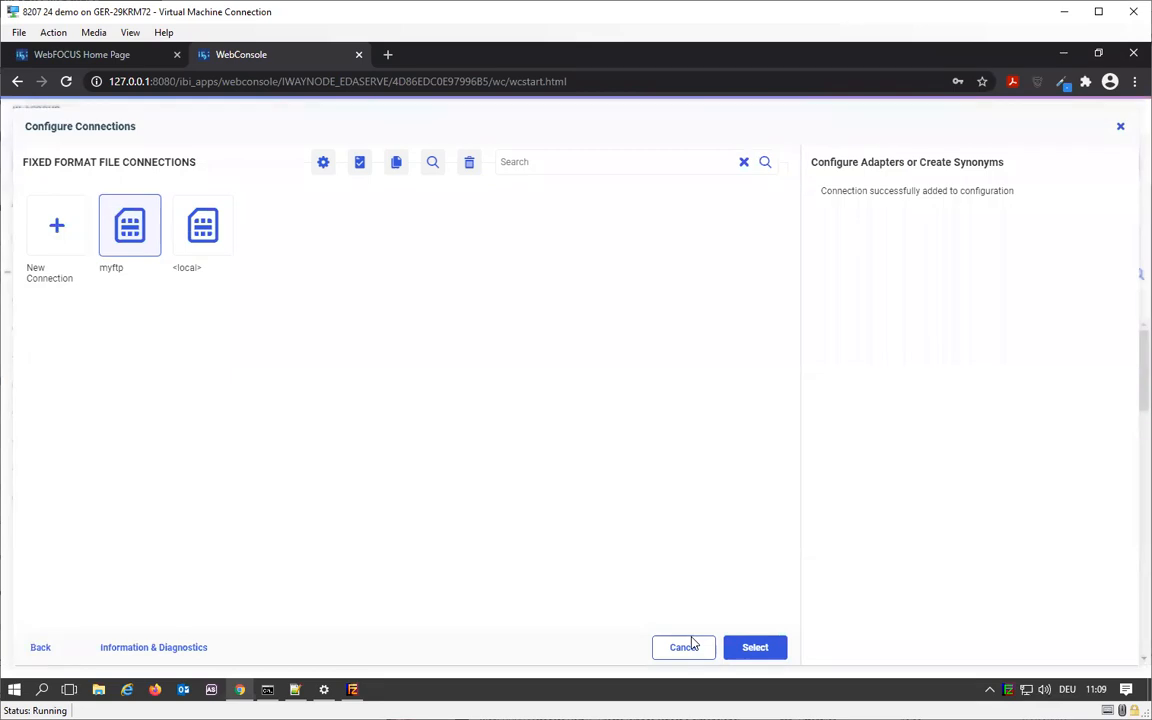
pyautogui.click(1118, 129)
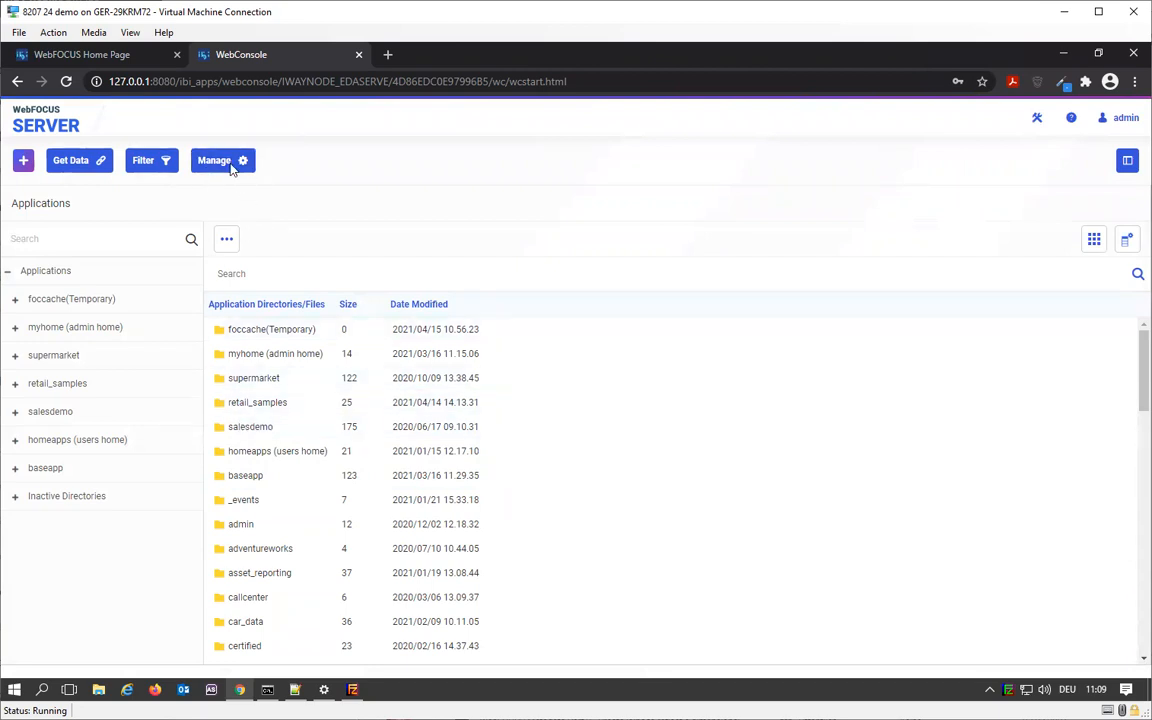
# - Link an FTP external repository to the existing myftp connection and confirm
pyautogui.click(230, 165)
pyautogui.moveTo(275, 228)
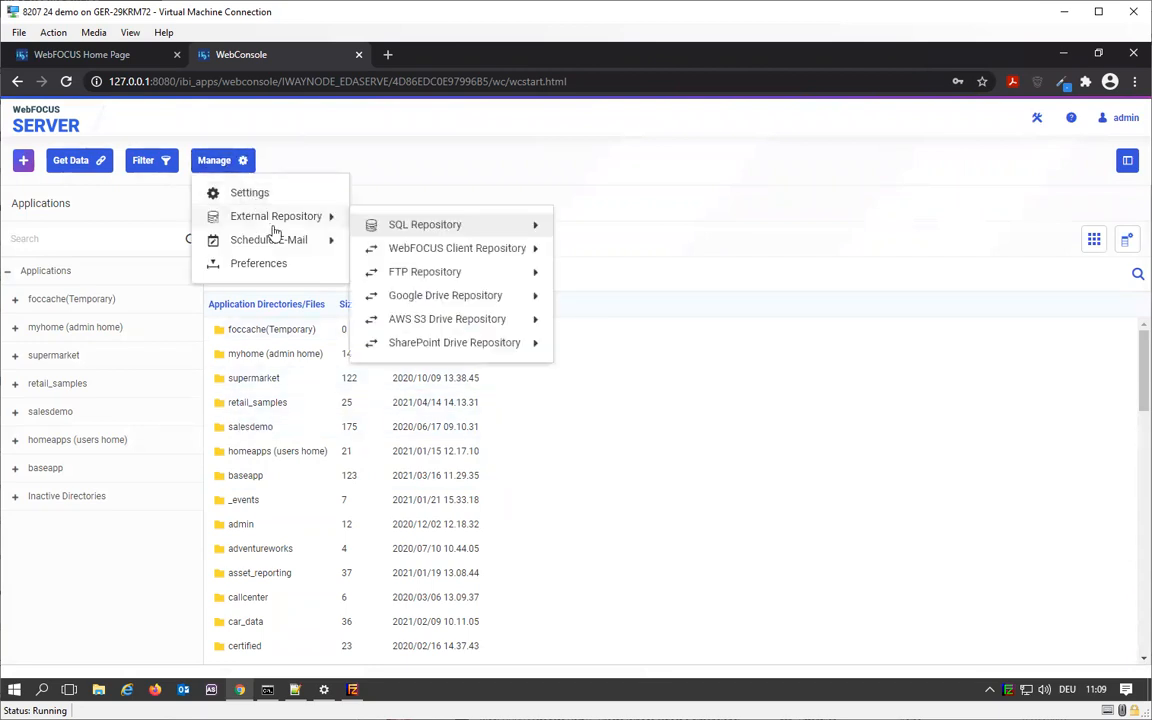
pyautogui.moveTo(505, 276)
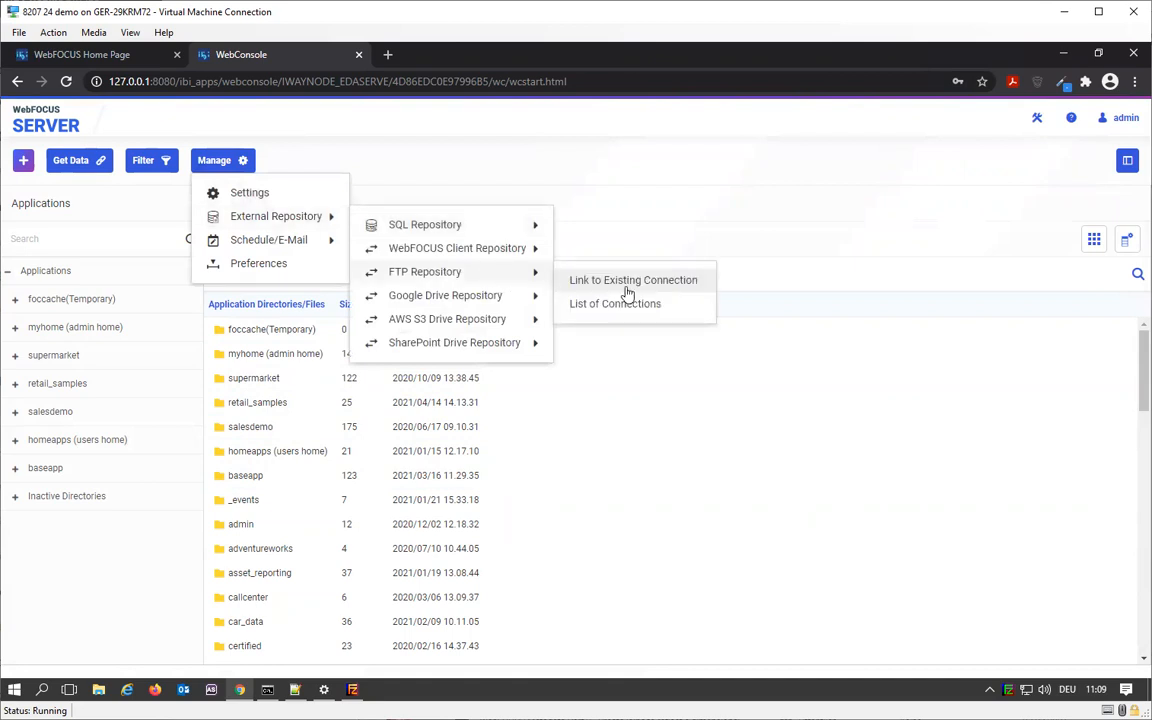
pyautogui.click(676, 286)
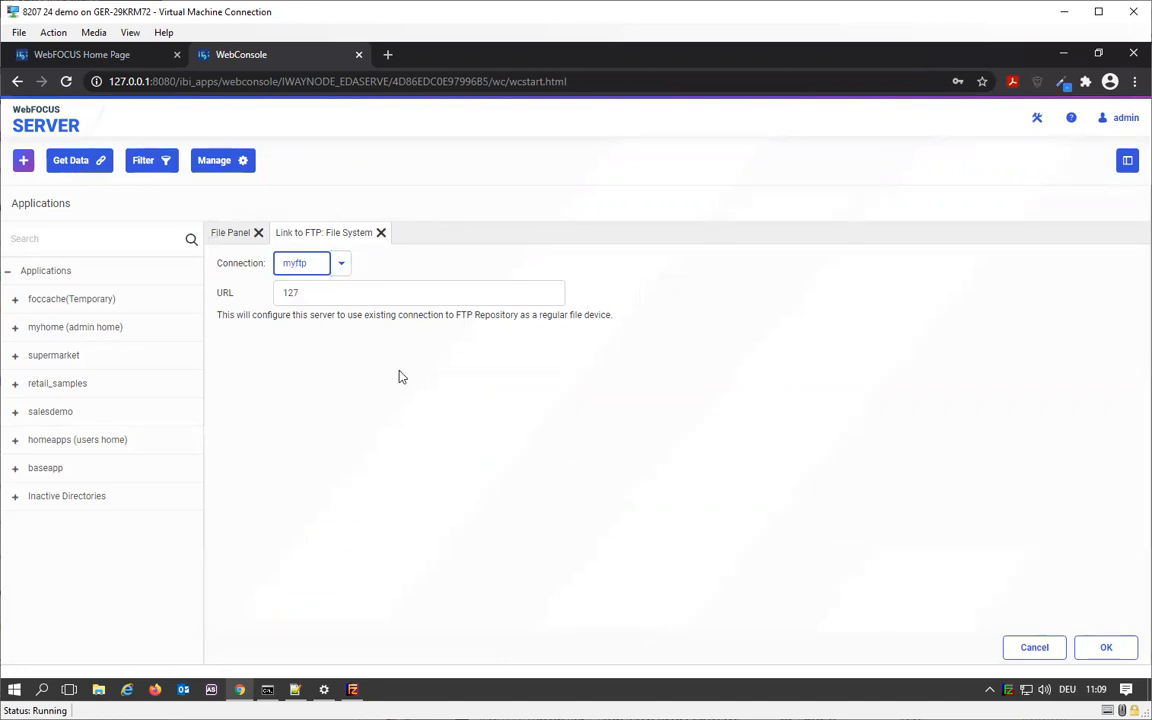
pyautogui.click(1097, 648)
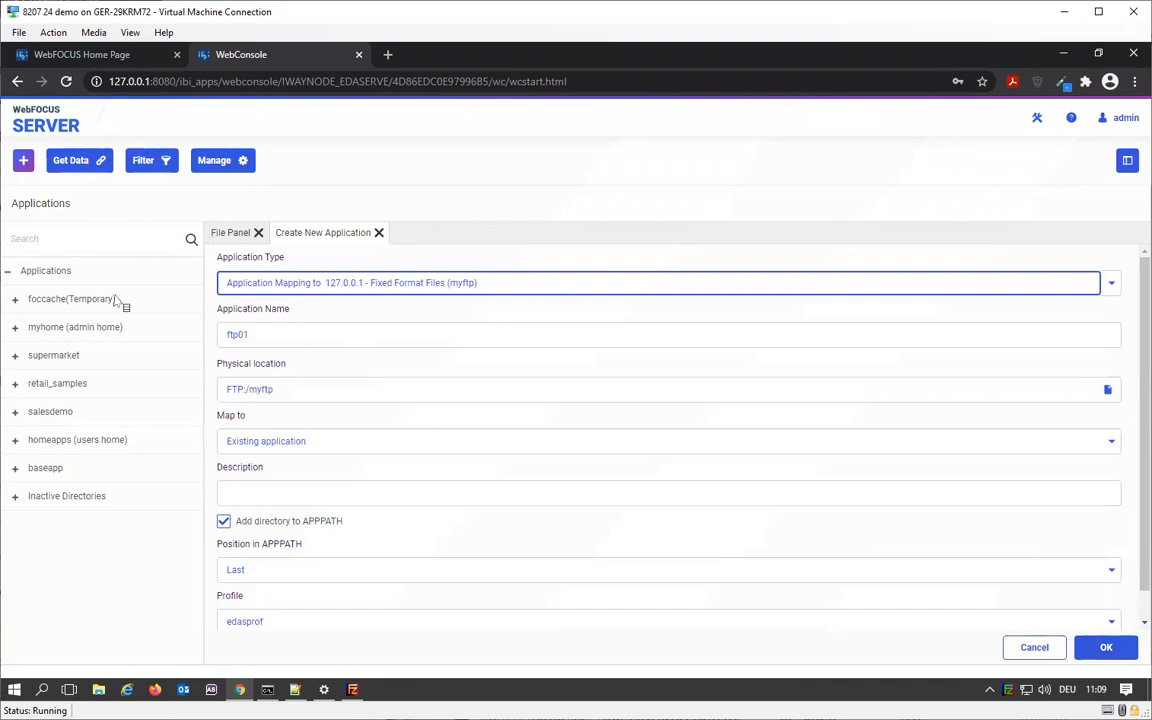
# - Create the application mapping with the name myftp, without adding its directory to APPPATH, and close the status page
pyautogui.click(237, 528)
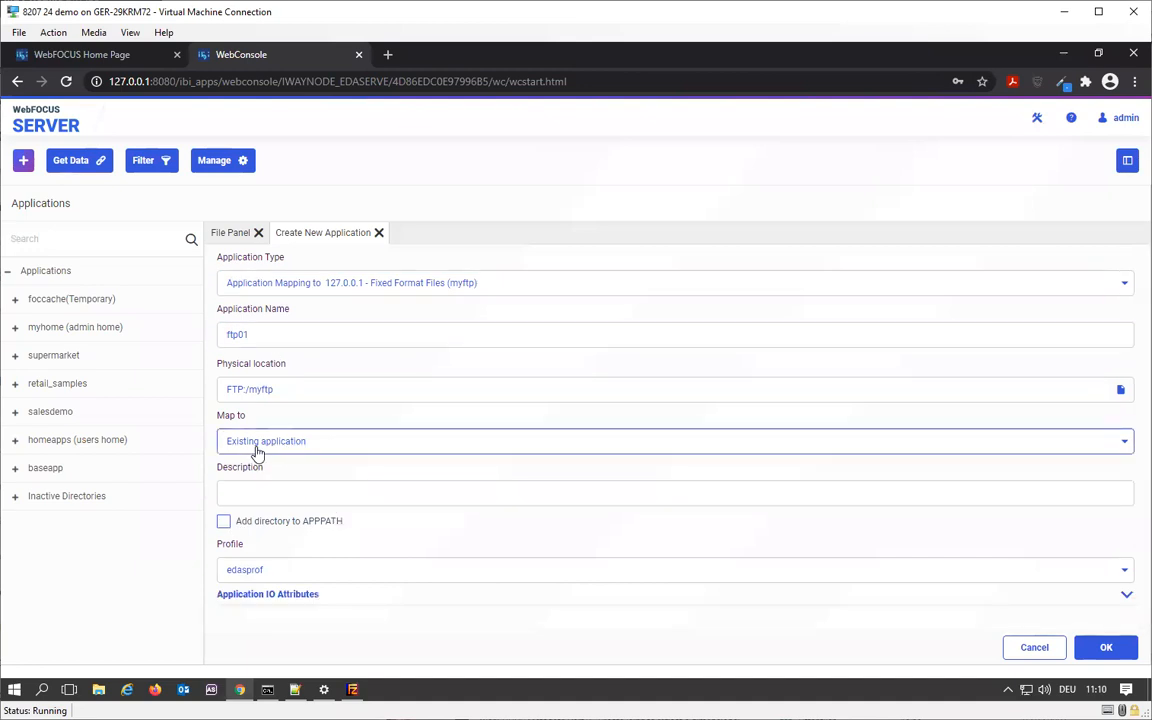
pyautogui.doubleClick(277, 330)
pyautogui.write('m')
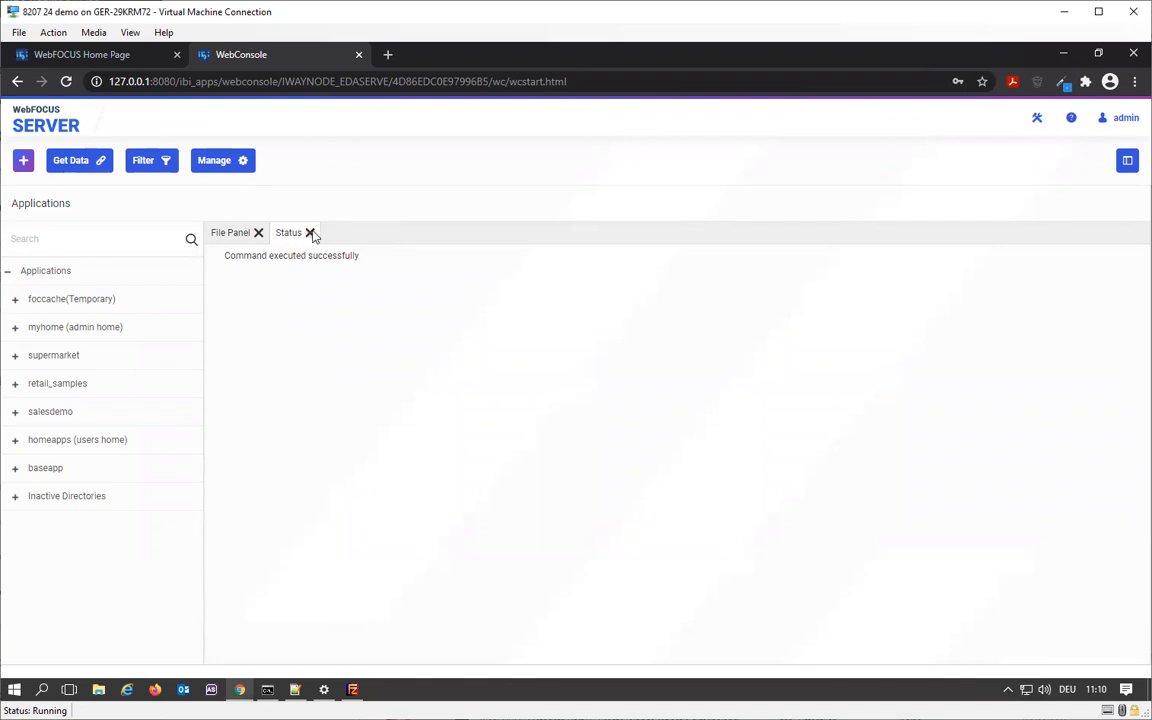
pyautogui.click(310, 232)
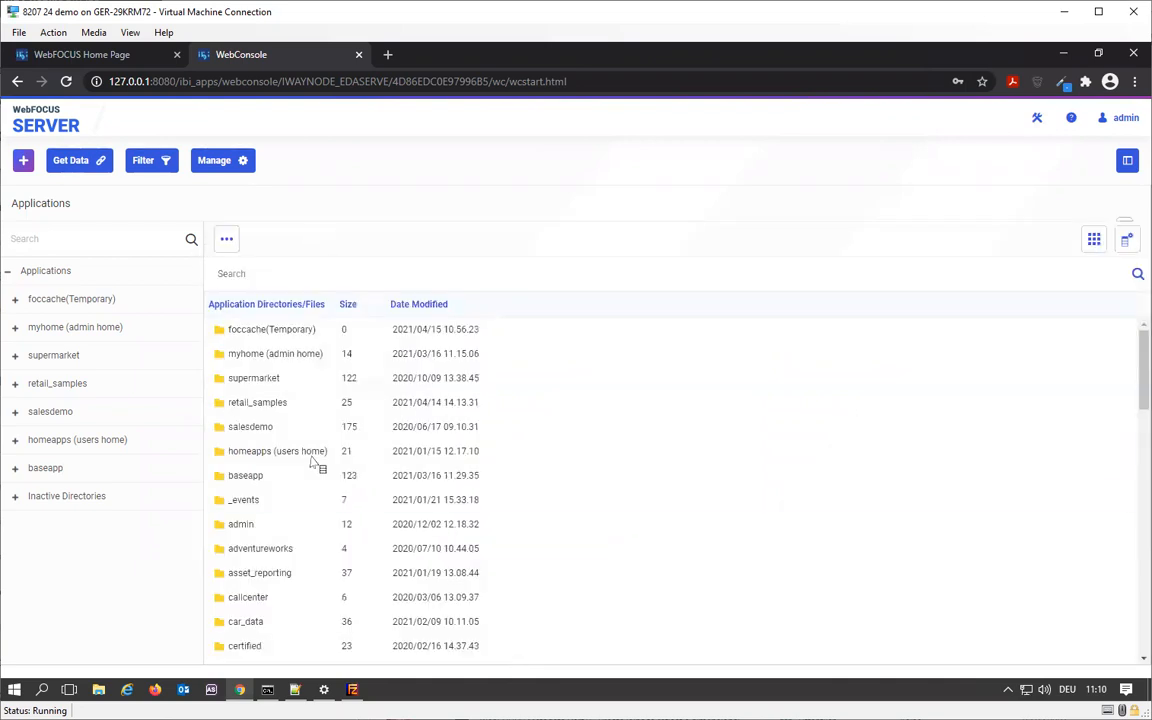
# - Find the myftp application directory in the applications list and open it
pyautogui.scroll(-3, 378, 494)
pyautogui.scroll(-3, 378, 494)
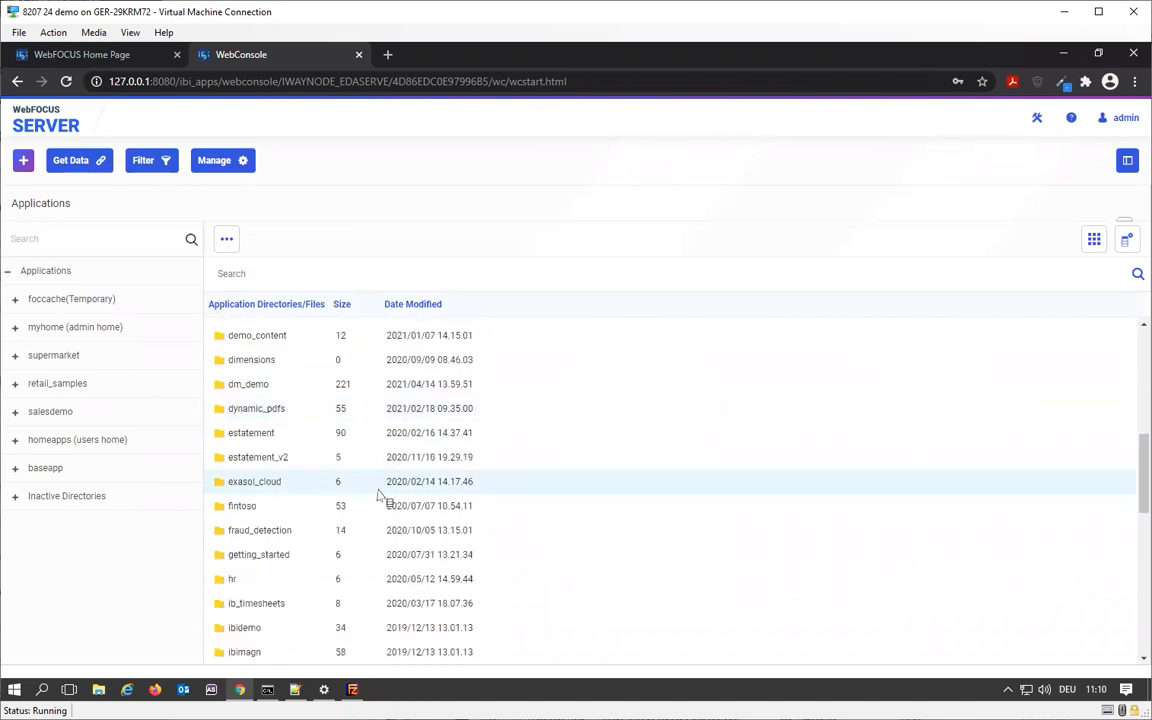
pyautogui.scroll(-3, 378, 494)
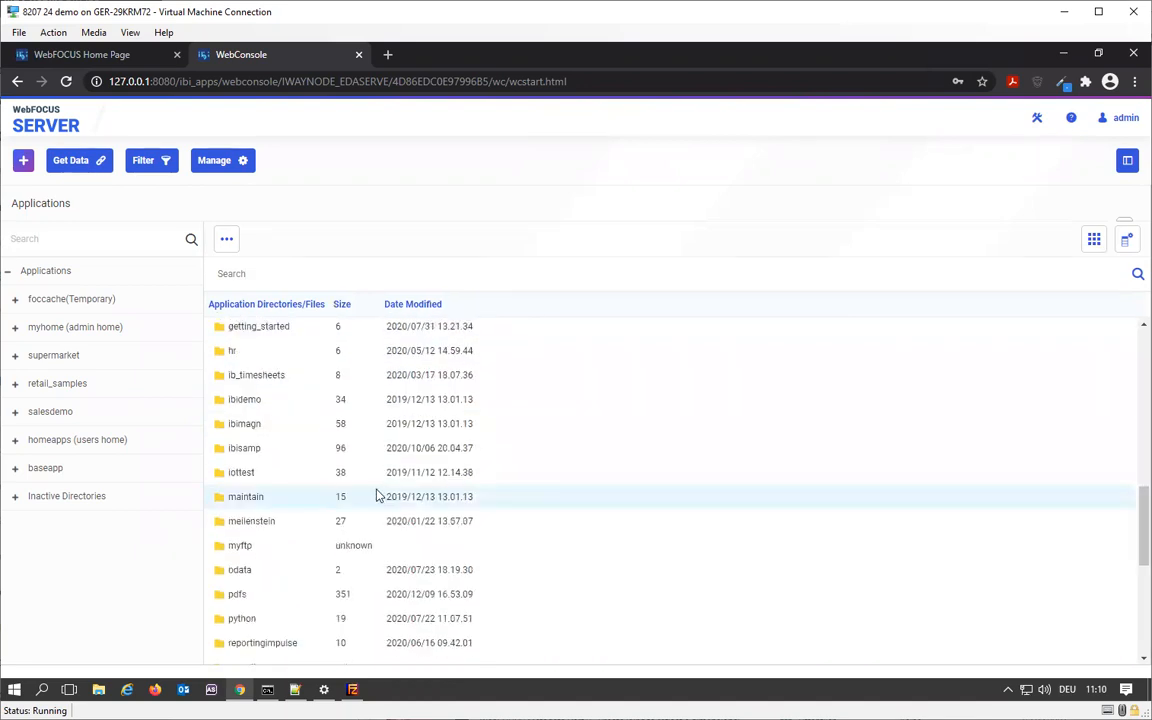
pyautogui.scroll(-1, 378, 494)
pyautogui.click(256, 478)
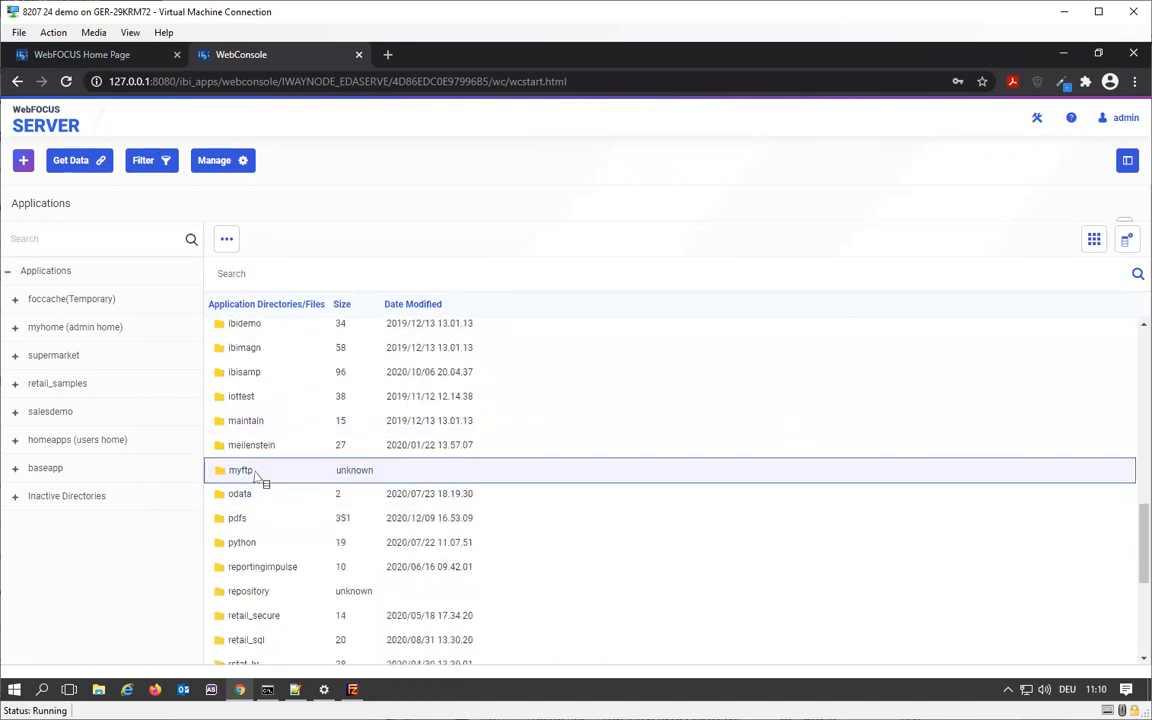
pyautogui.doubleClick(254, 472)
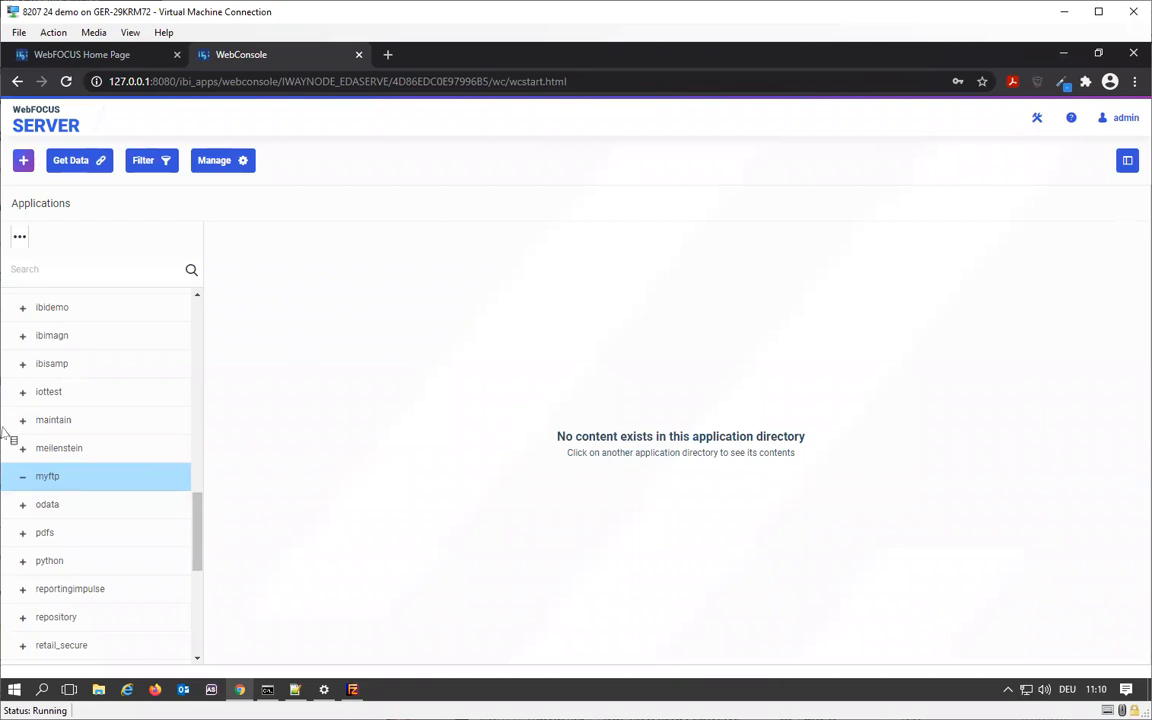
# - Create a new text file in the myftp application with the content "my test"
pyautogui.rightClick(40, 481)
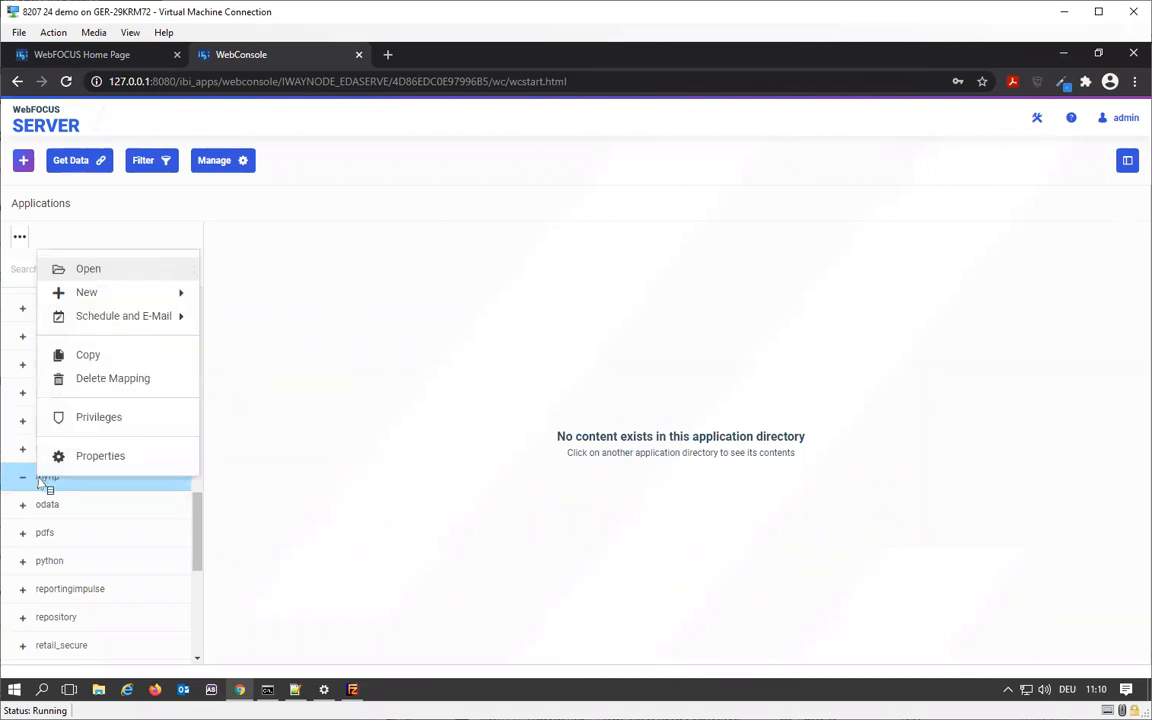
pyautogui.moveTo(163, 297)
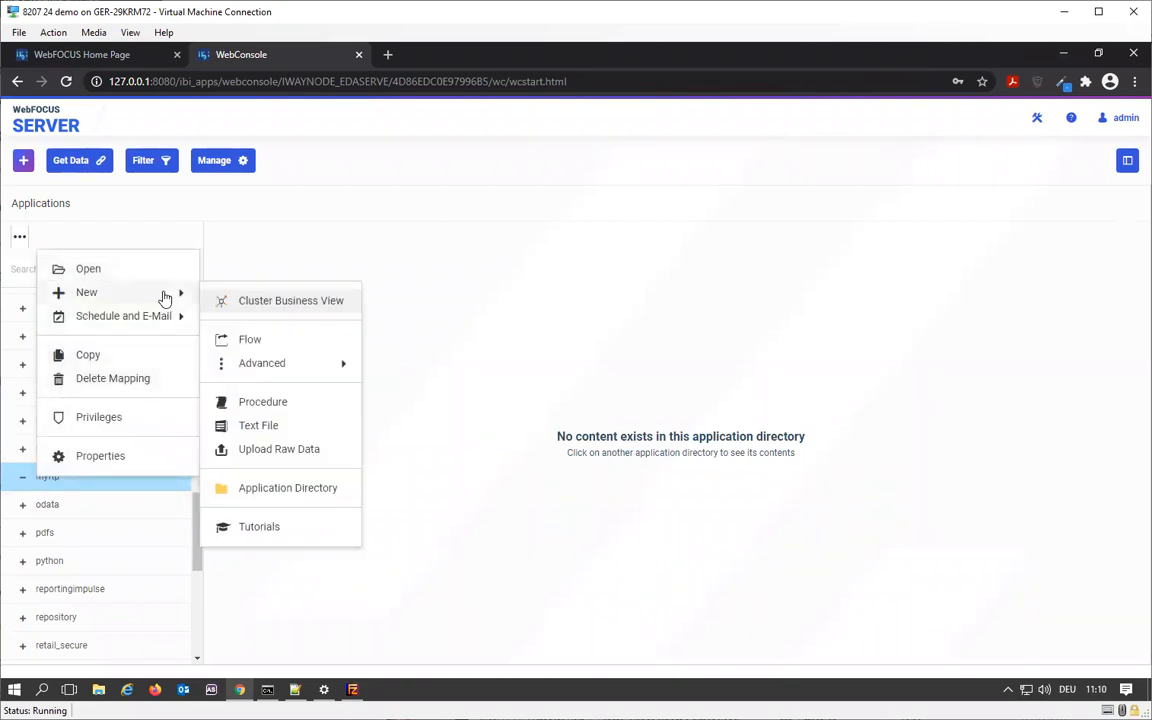
pyautogui.click(283, 427)
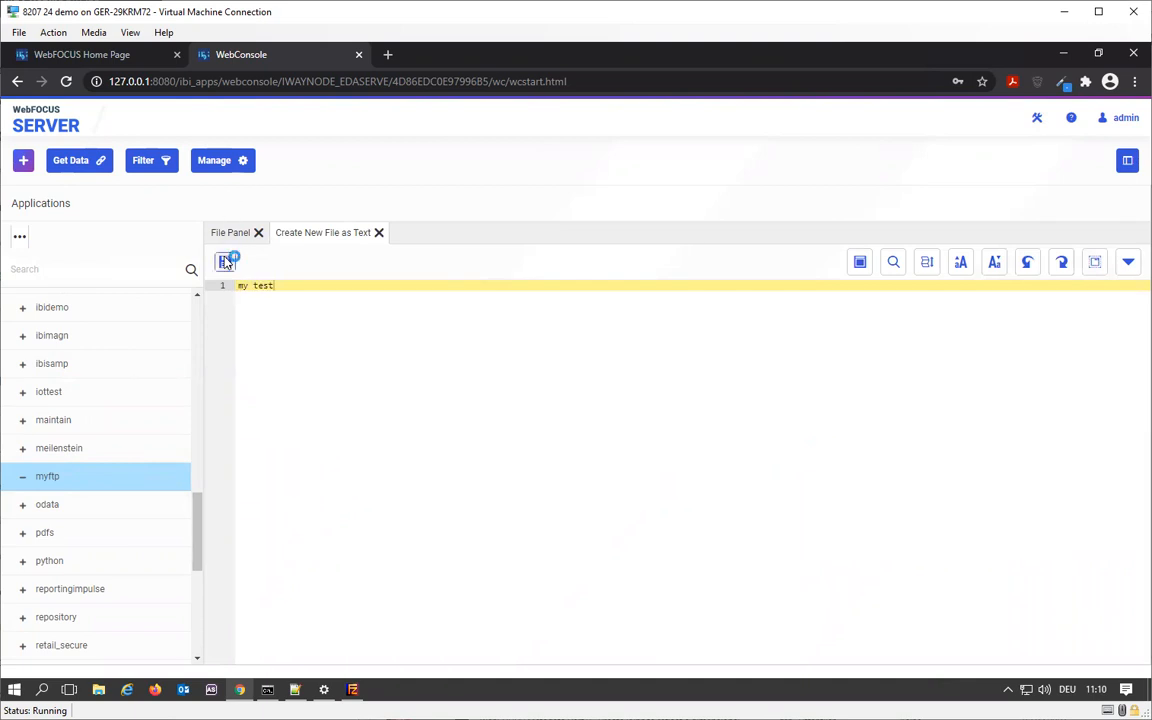
# - Save the text file in myftp as mytest with the extension txt and close it
pyautogui.click(257, 503)
pyautogui.doubleClick(254, 497)
pyautogui.write('mytest')
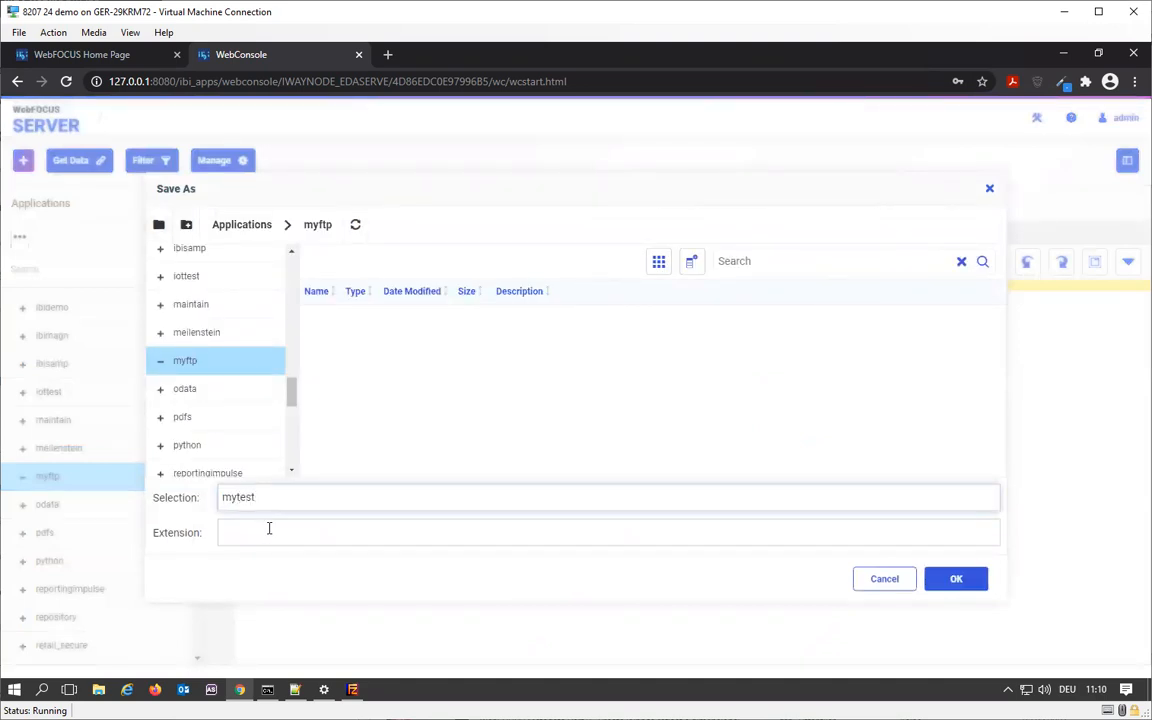
pyautogui.click(268, 530)
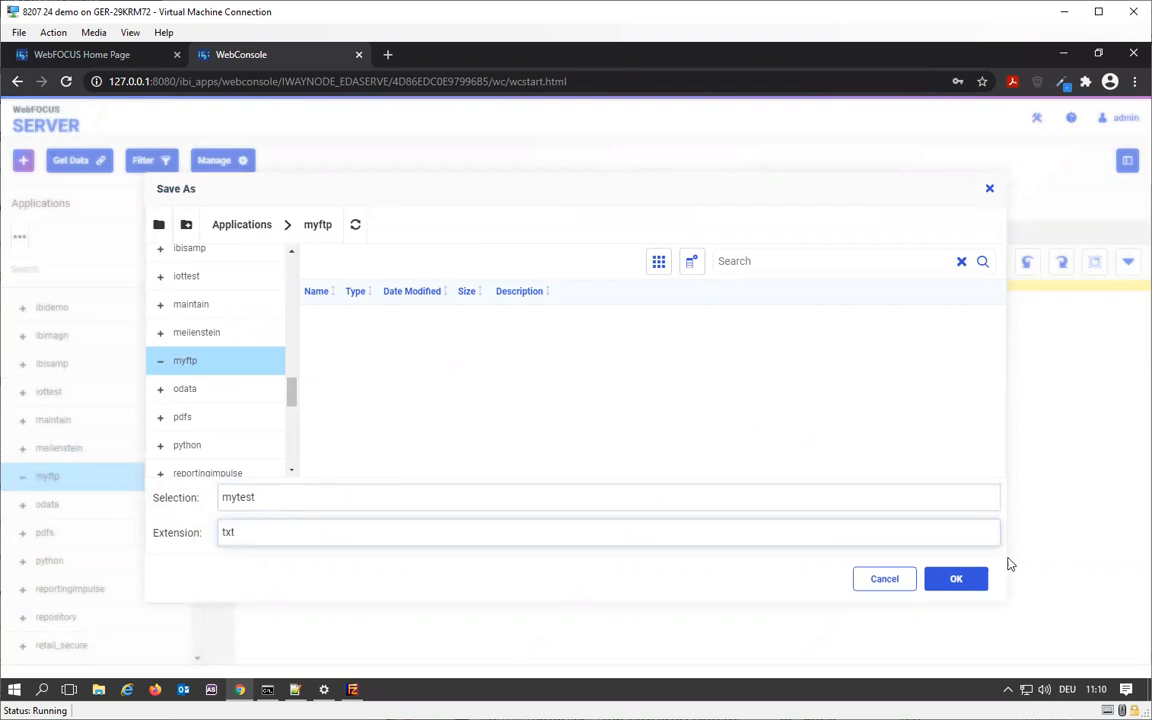
pyautogui.click(952, 577)
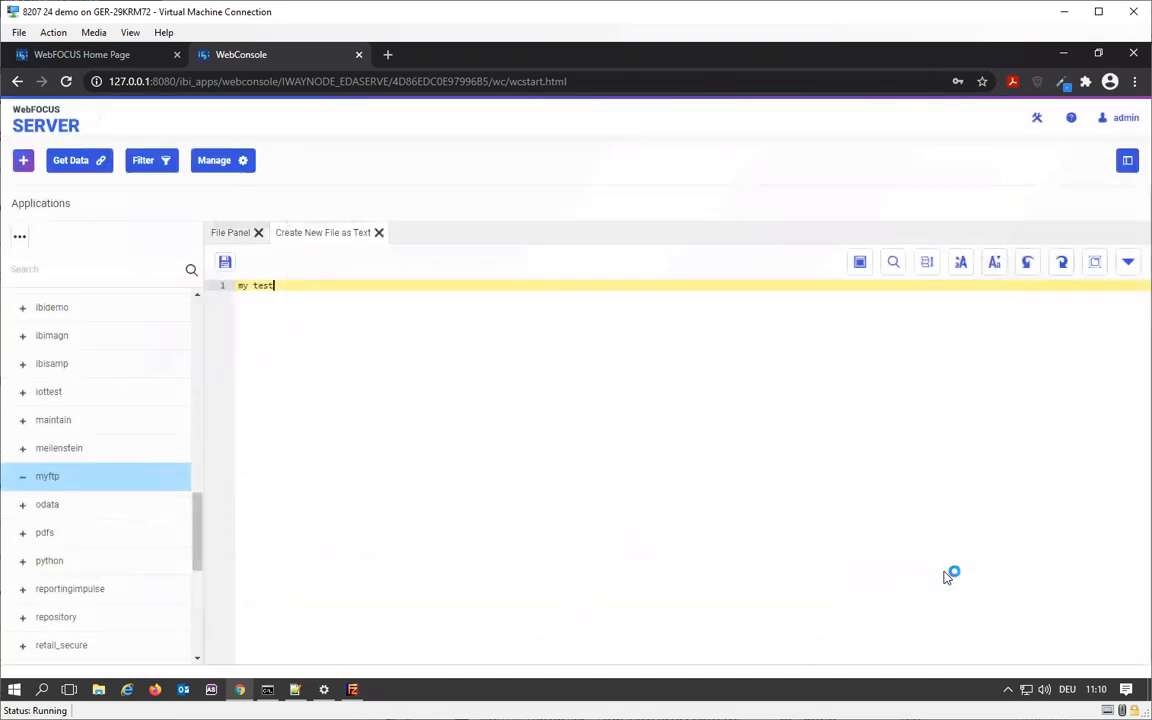
pyautogui.click(351, 232)
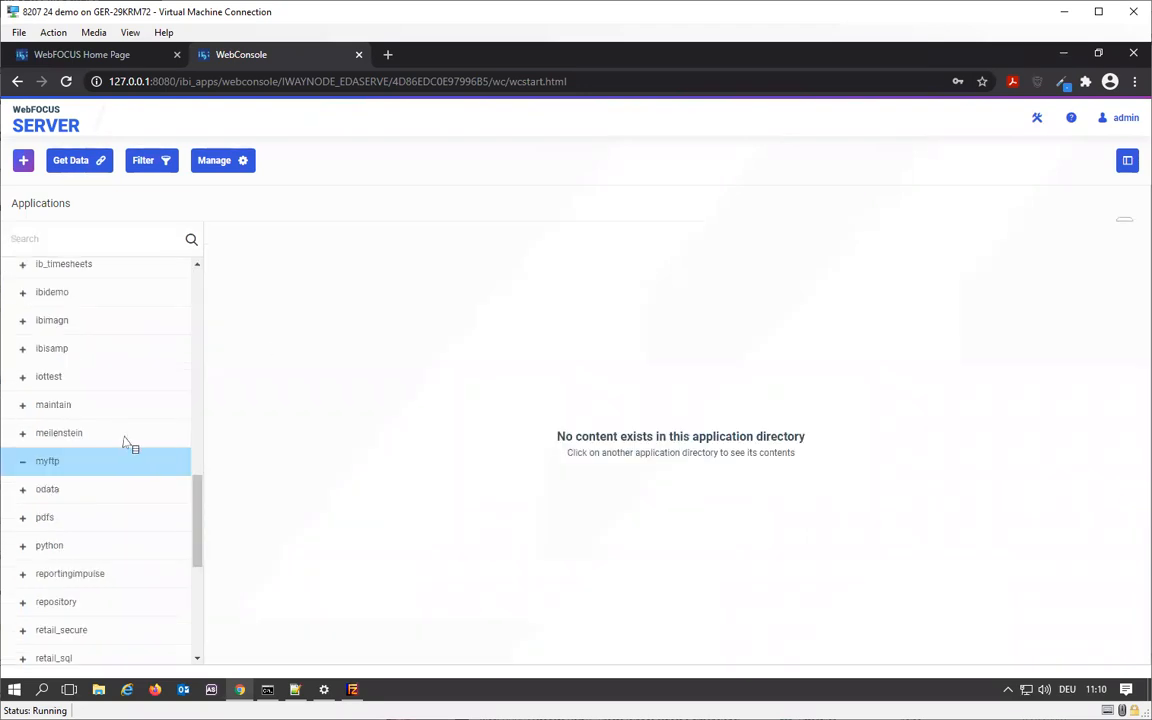
# - List the files of the myftp application again and check the FileZilla Server log
pyautogui.rightClick(84, 470)
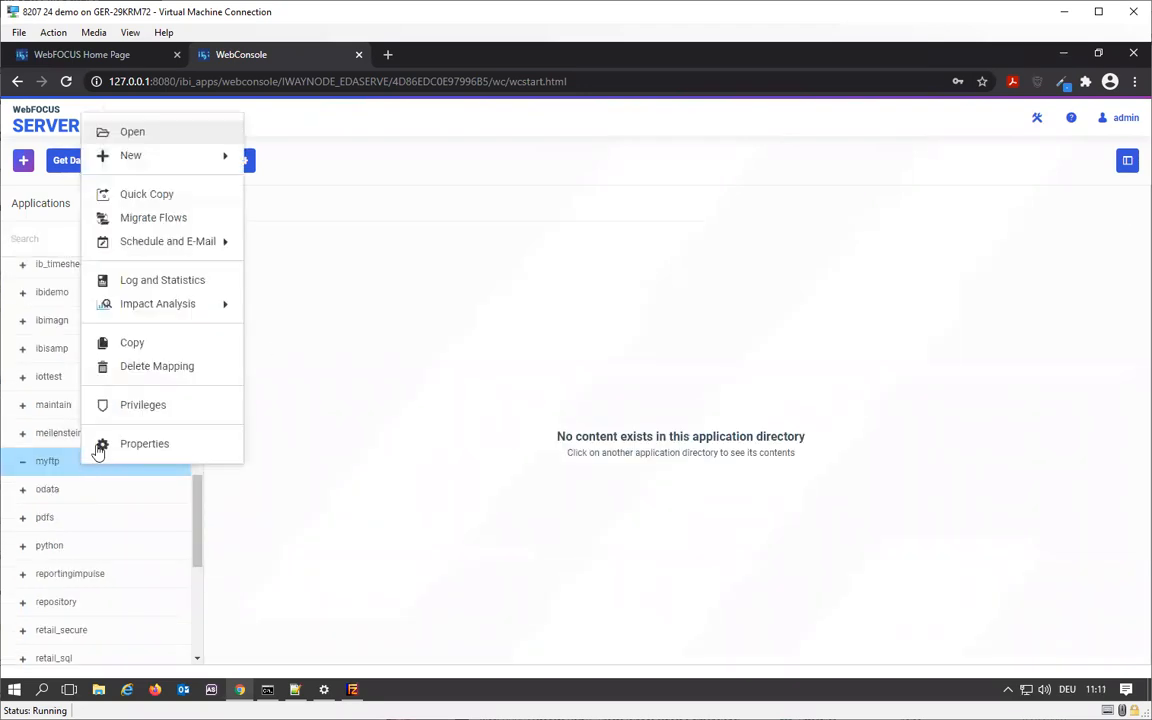
pyautogui.click(417, 444)
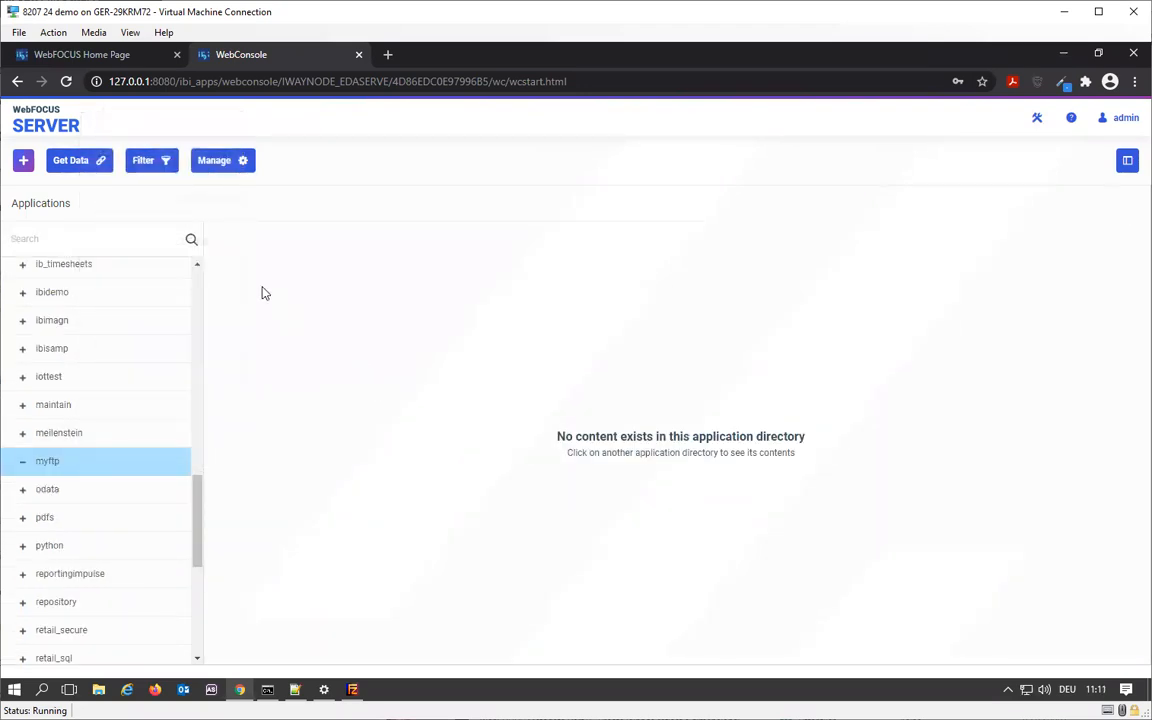
pyautogui.click(74, 462)
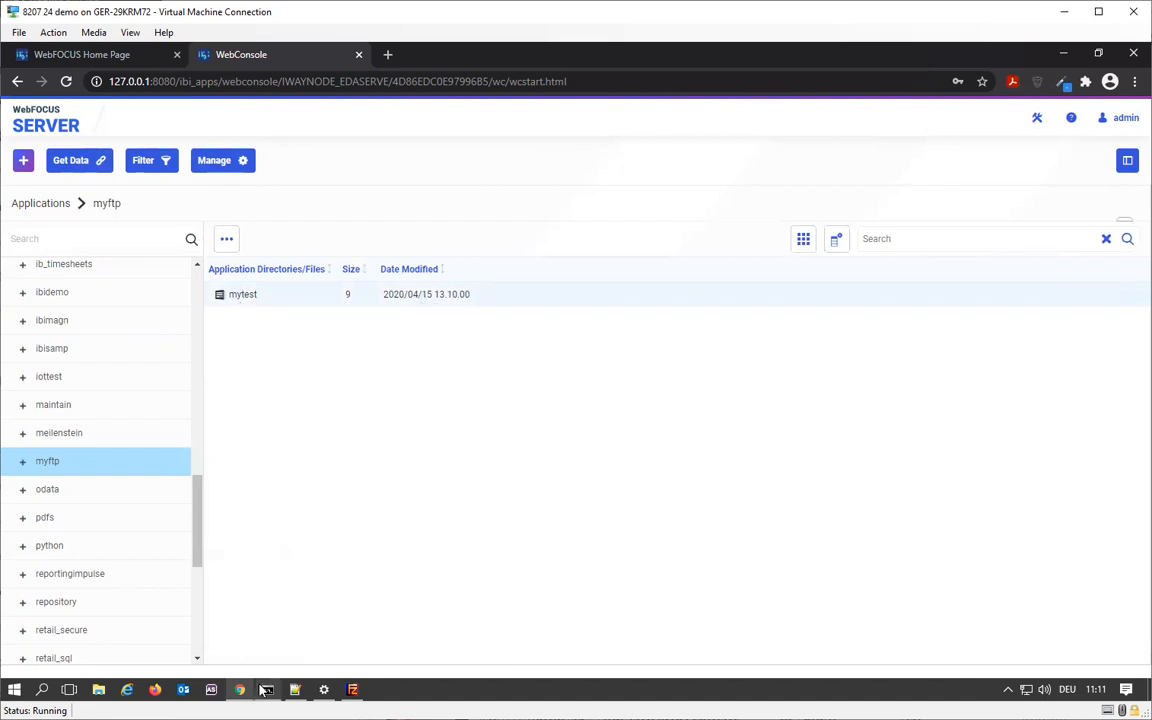
pyautogui.click(352, 690)
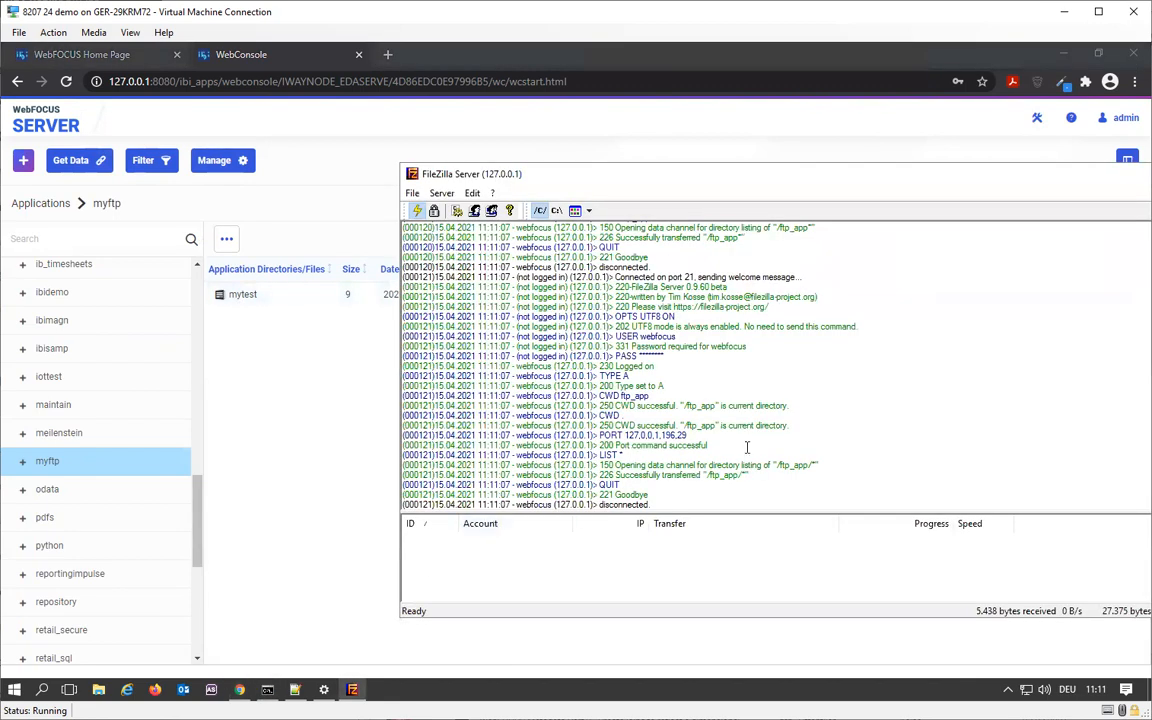
# - Switch to the Command Prompt FTP session and try to list the files in the ftp_app folder
pyautogui.click(276, 694)
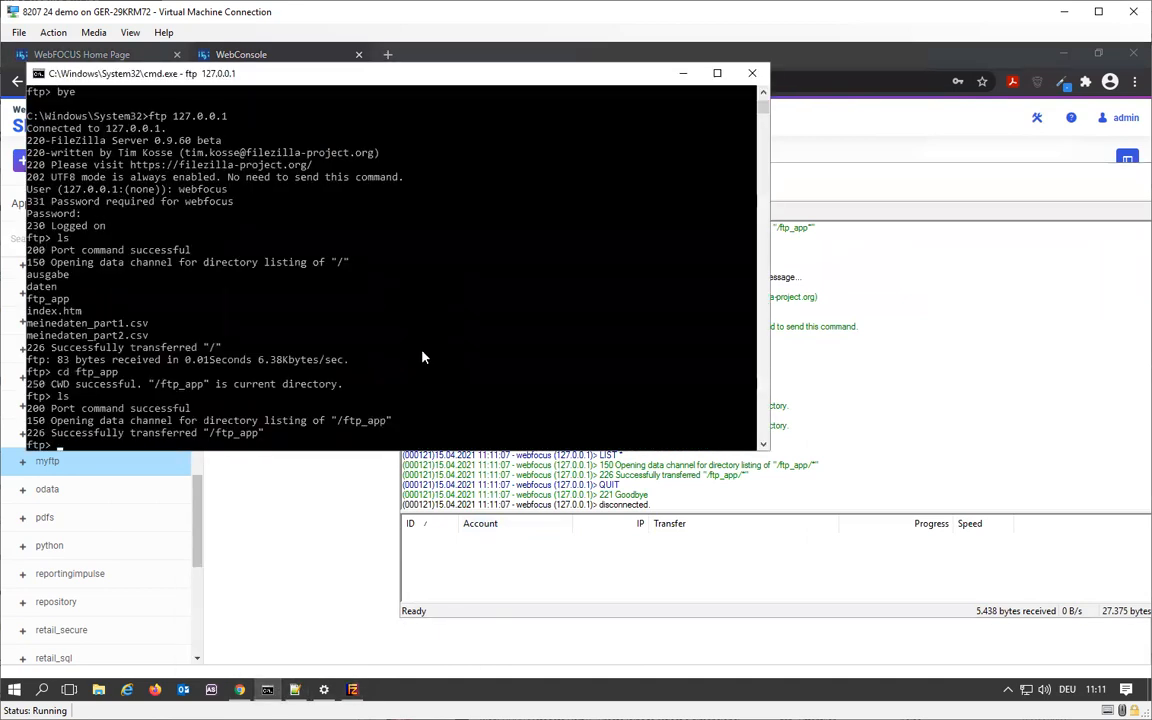
pyautogui.write('ls')
pyautogui.press('Return')
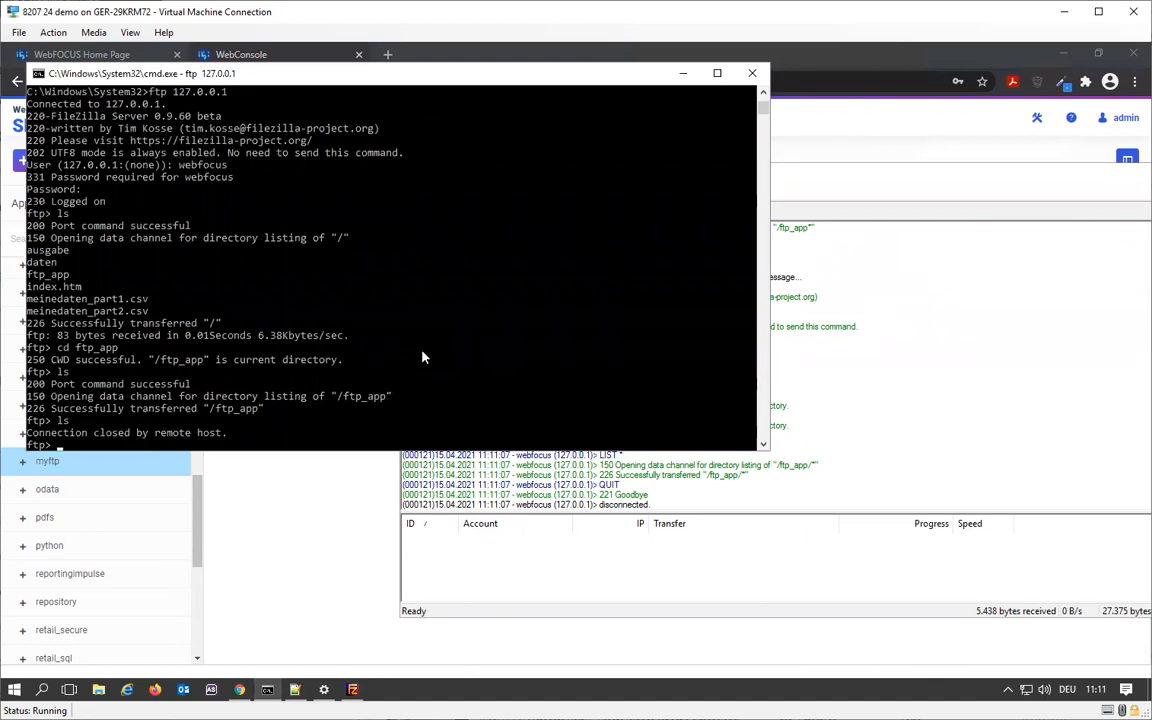
# - Reopen the FTP connection to 127.0.0.1 and log on as webfocus with the account password
pyautogui.write('open 127.0.0.1')
pyautogui.press('Return')
pyautogui.write('webfocus')
pyautogui.press('Return')
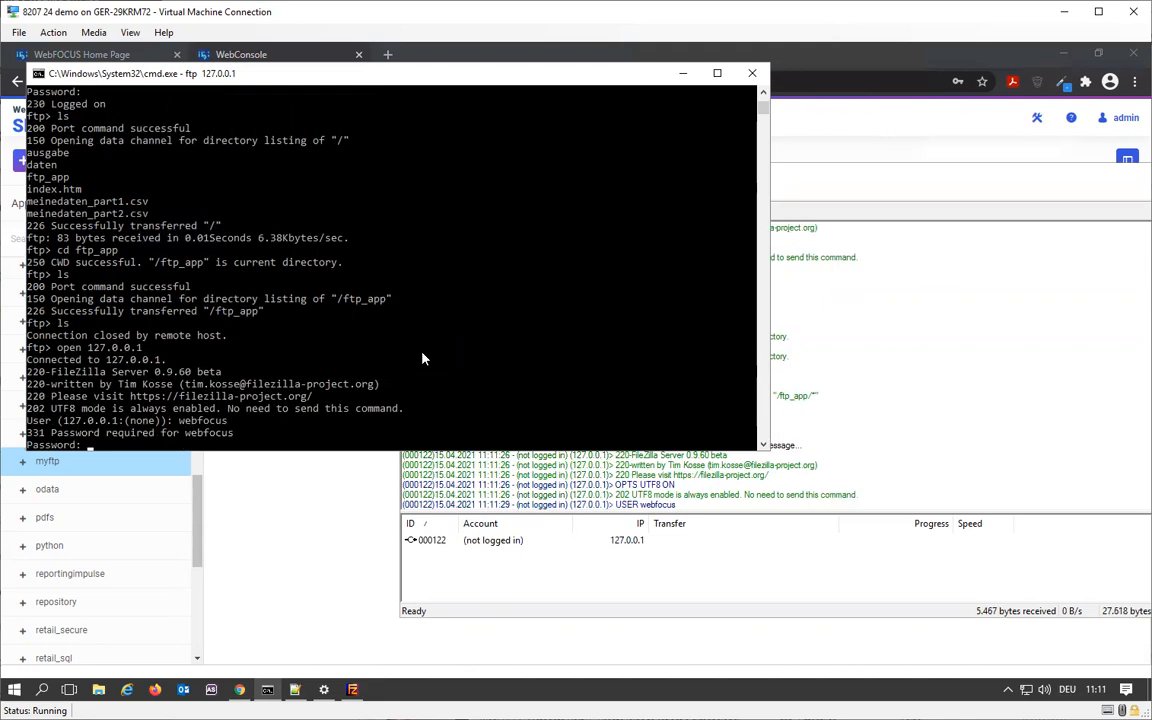
pyautogui.press('Return')
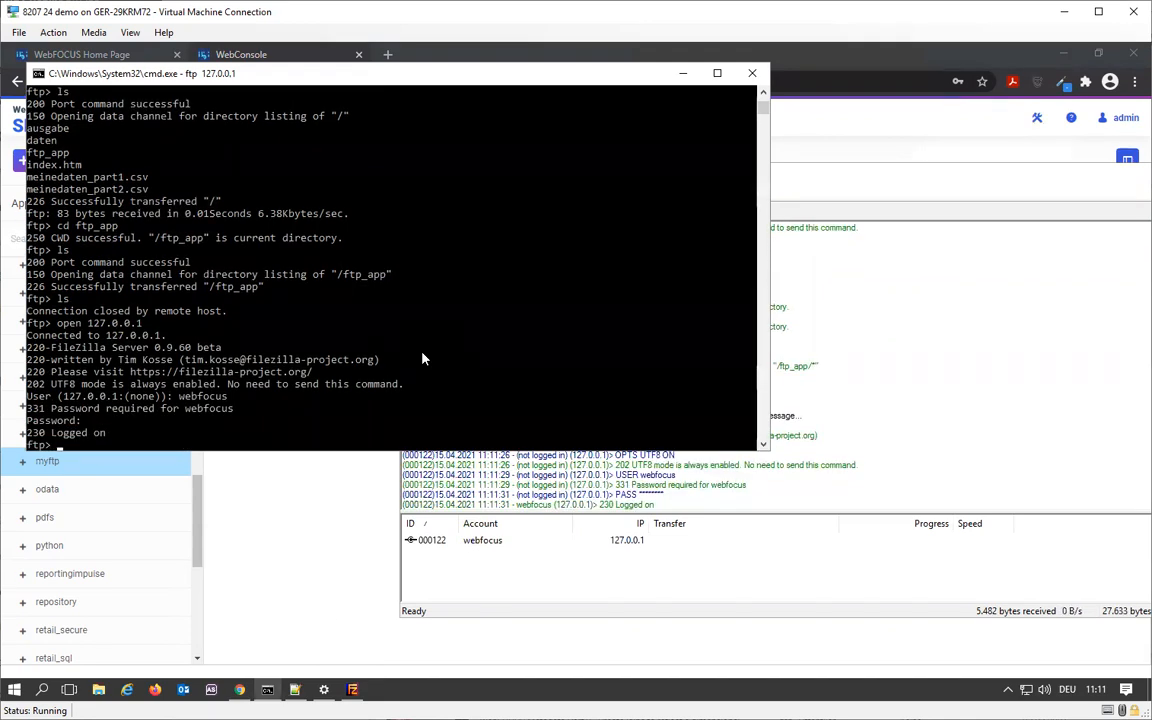
# - List the FTP root directory, change to the ftp_app folder and list its files
pyautogui.write('ls')
pyautogui.press('Return')
pyautogui.write('cd ftp_app')
pyautogui.press('Return')
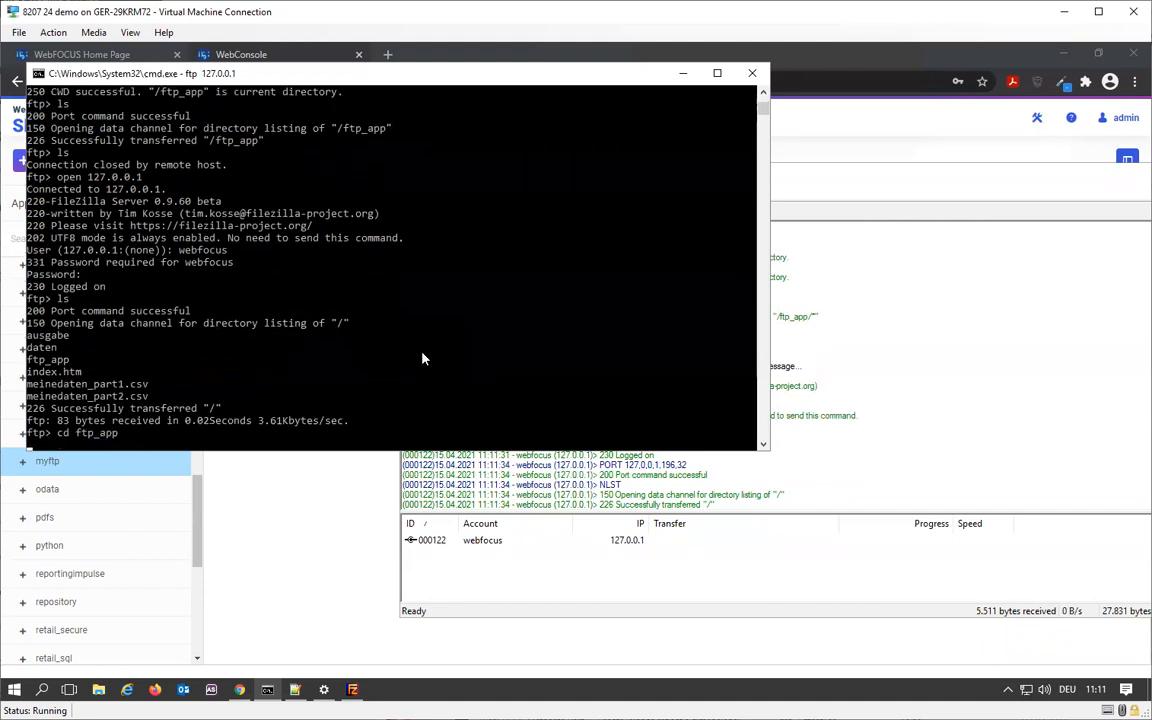
pyautogui.write('ls')
pyautogui.press('Return')
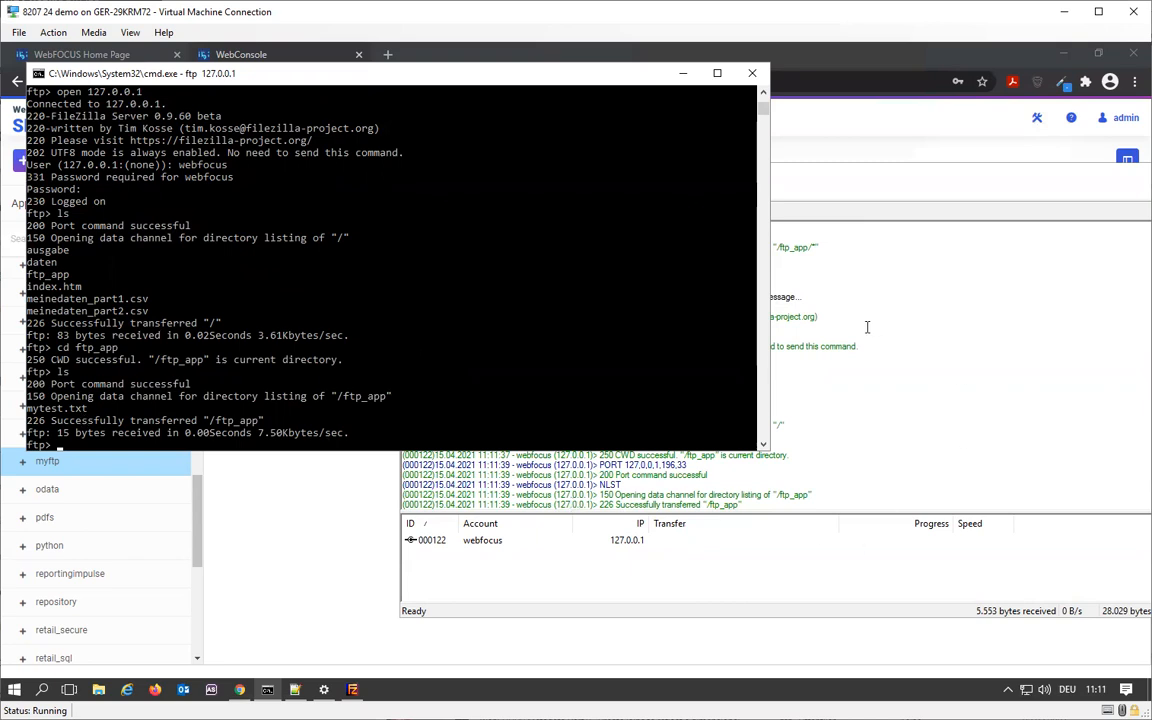
# - Switch to the WebFOCUS Home Page and open the server properties of the retail samples folder in Workspaces
pyautogui.click(332, 619)
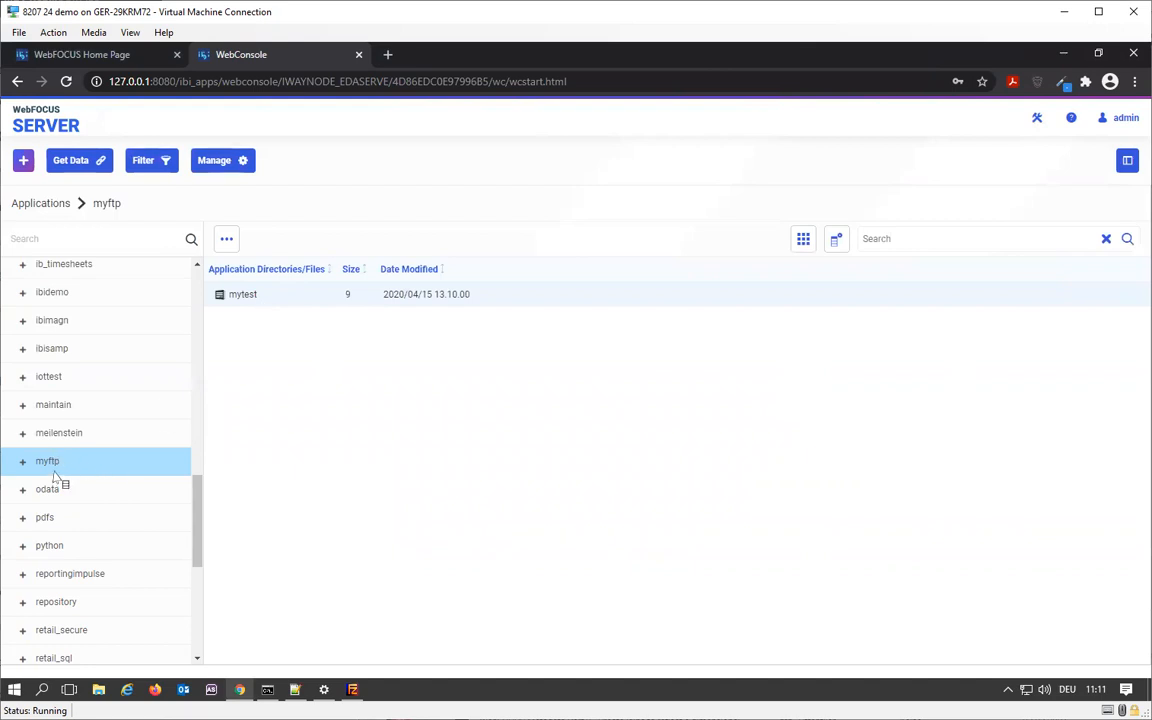
pyautogui.click(93, 50)
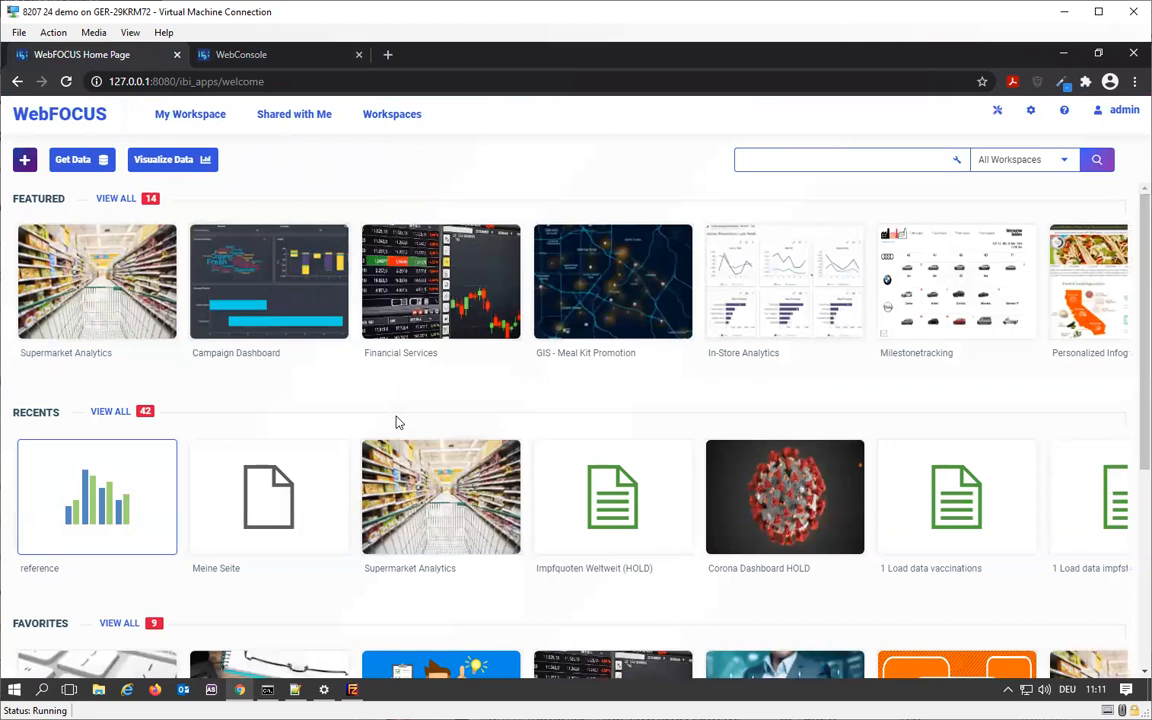
pyautogui.click(392, 115)
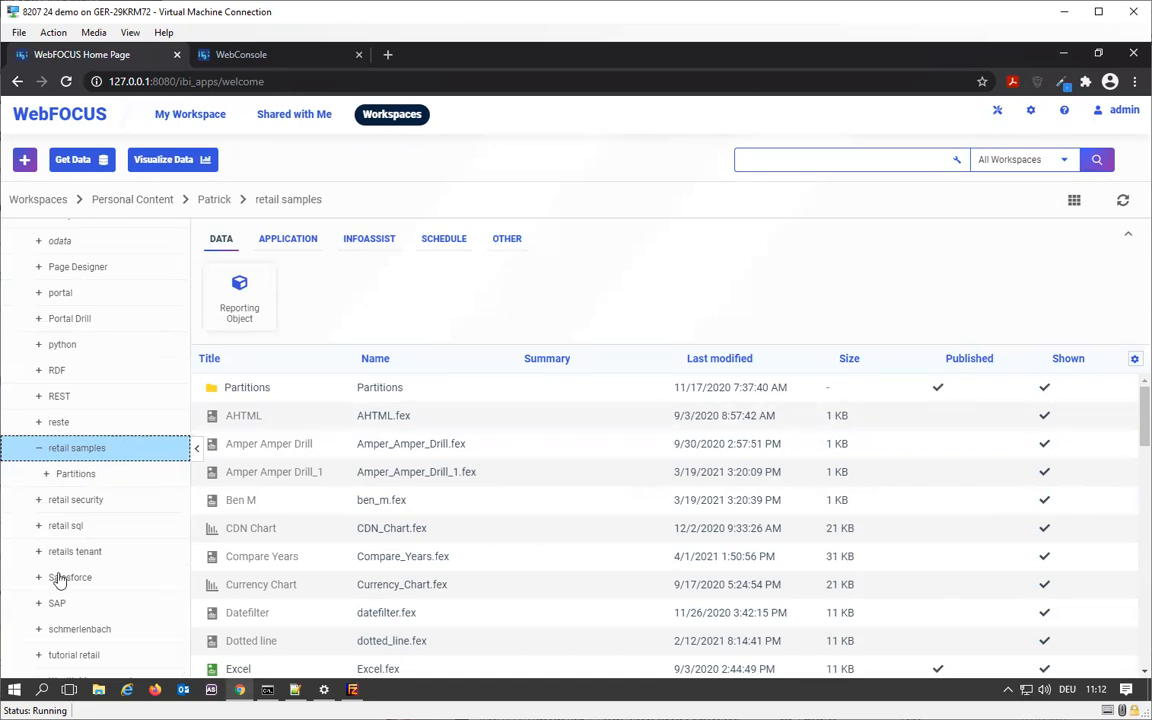
pyautogui.rightClick(98, 445)
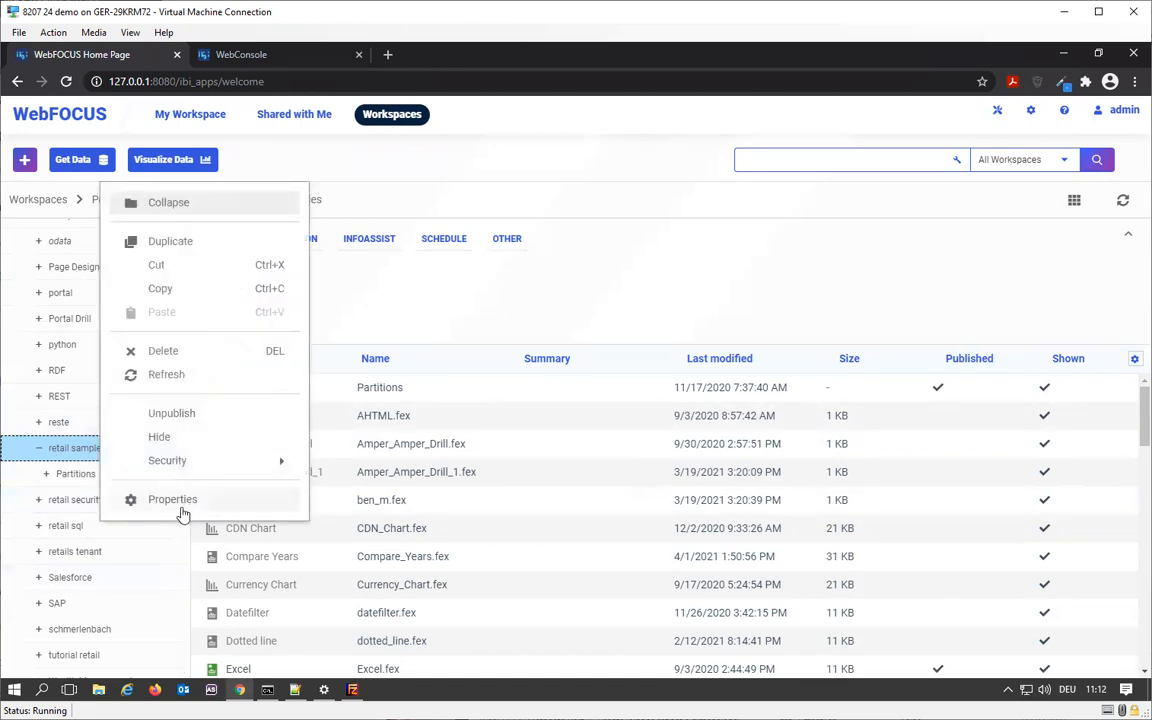
pyautogui.click(173, 499)
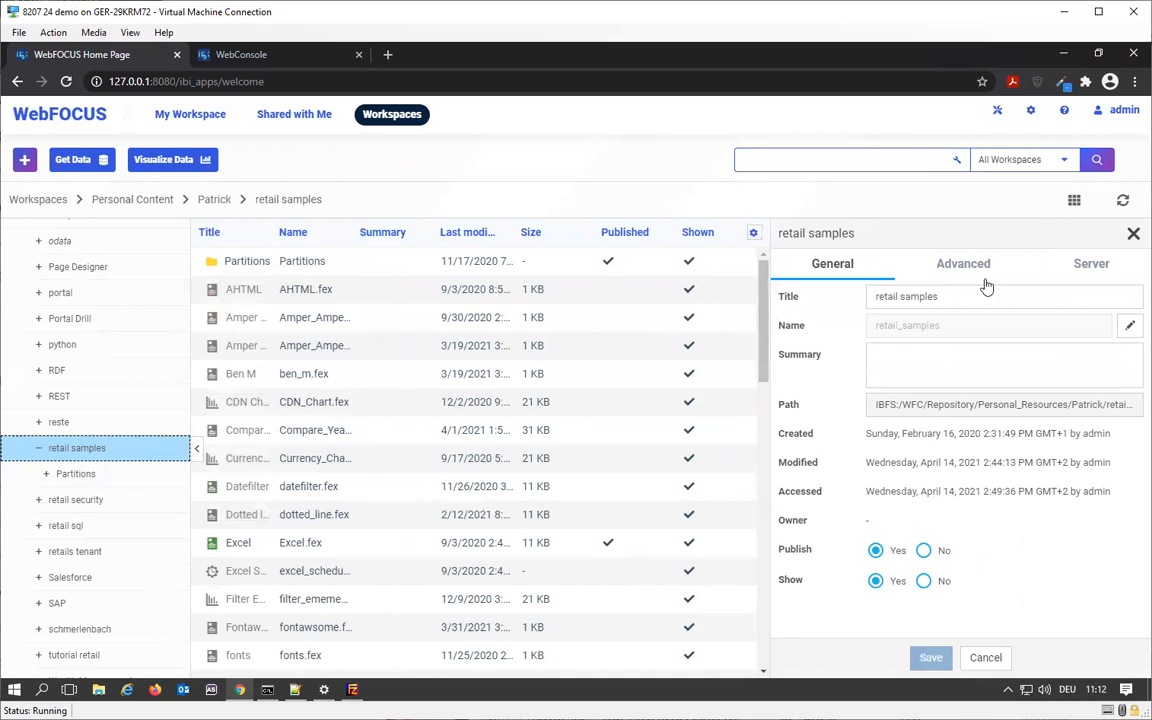
pyautogui.click(1100, 266)
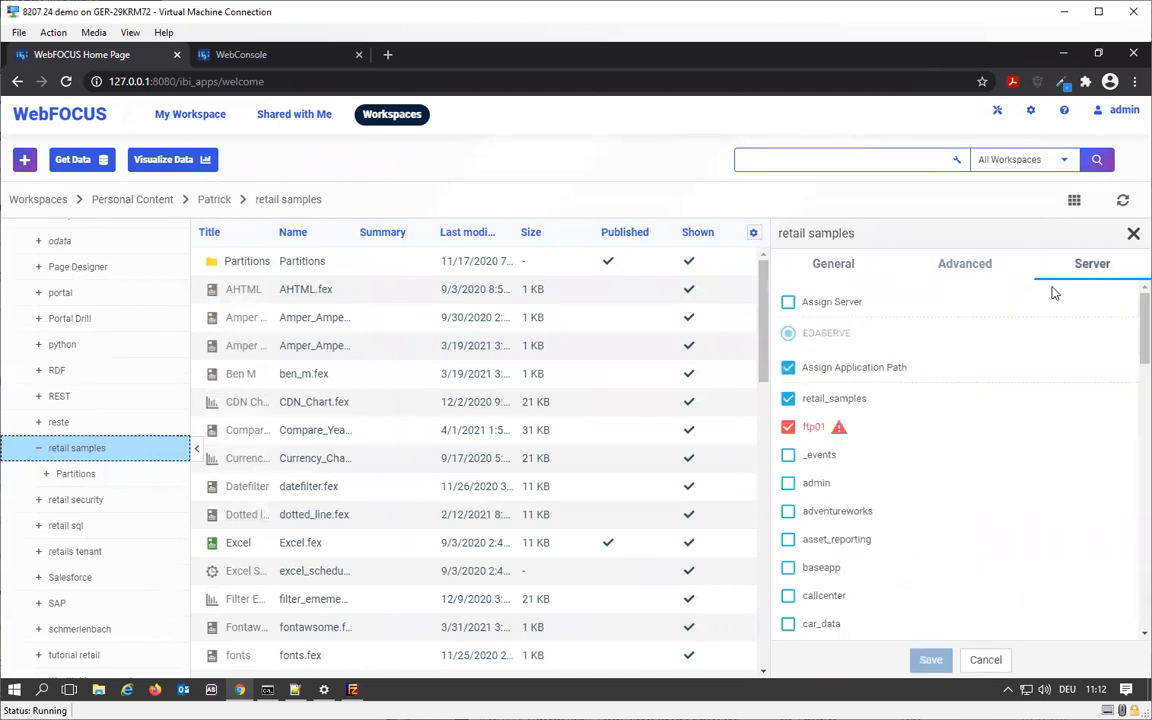
# - Replace ftp01 with myftp in the retail samples folder's application path, save the change and close the properties
pyautogui.click(790, 428)
pyautogui.scroll(-5, 850, 465)
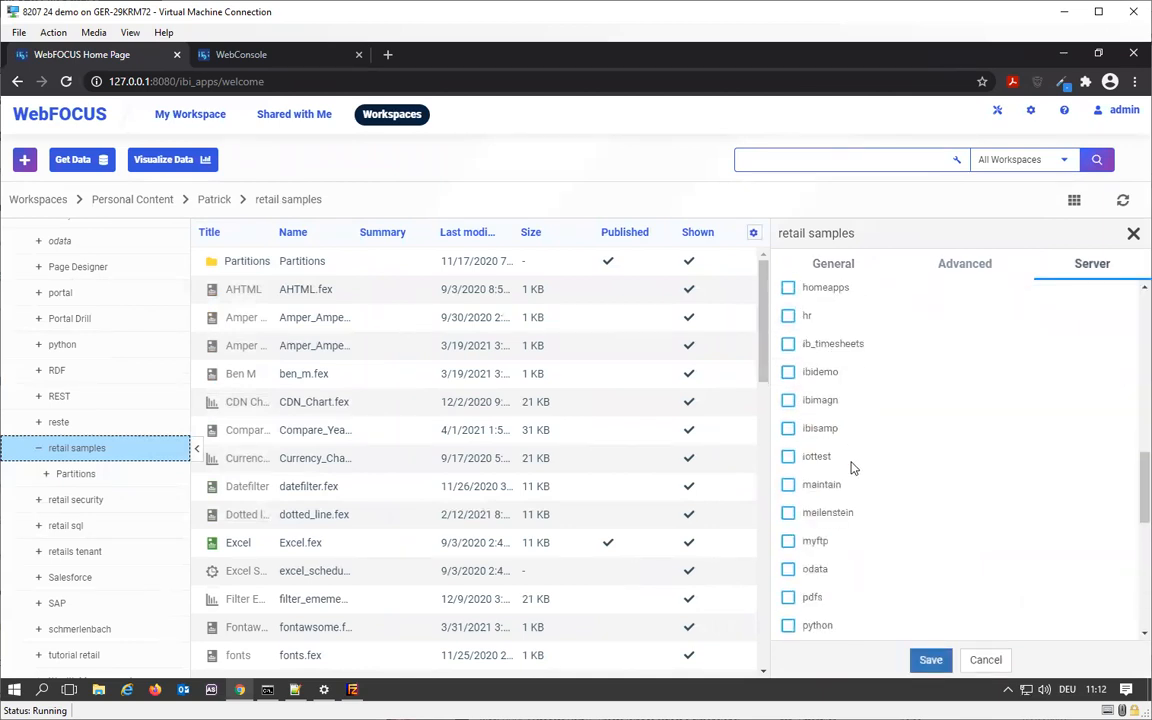
pyautogui.click(788, 466)
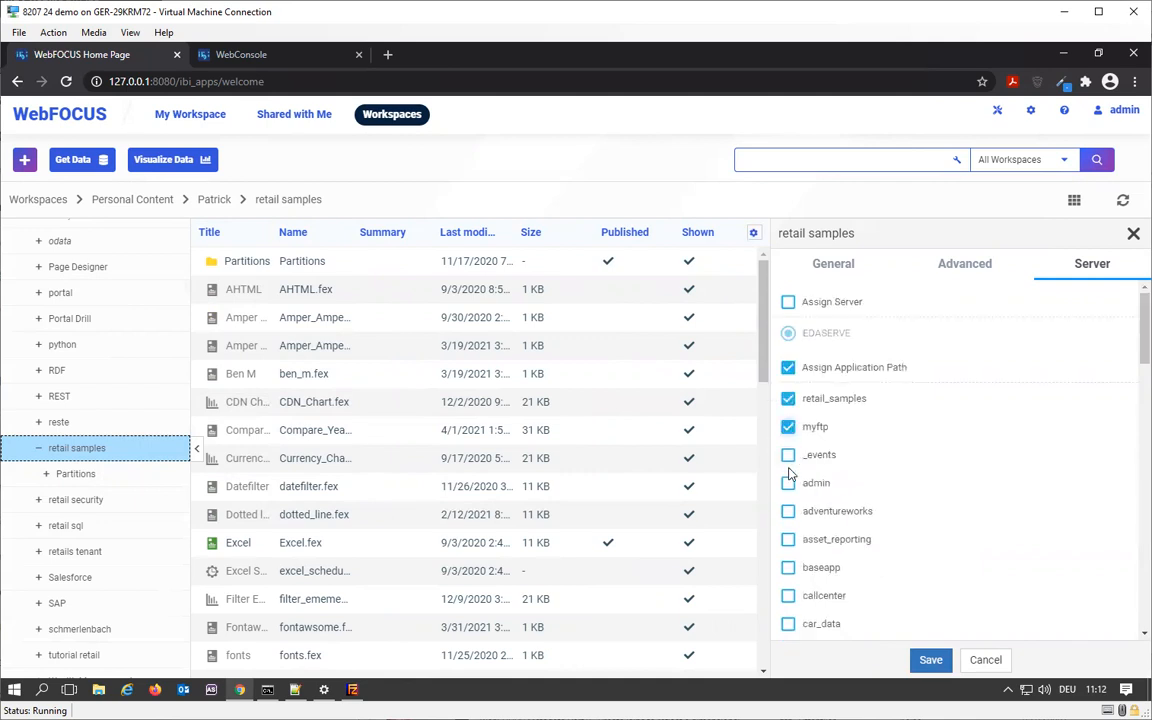
pyautogui.click(931, 660)
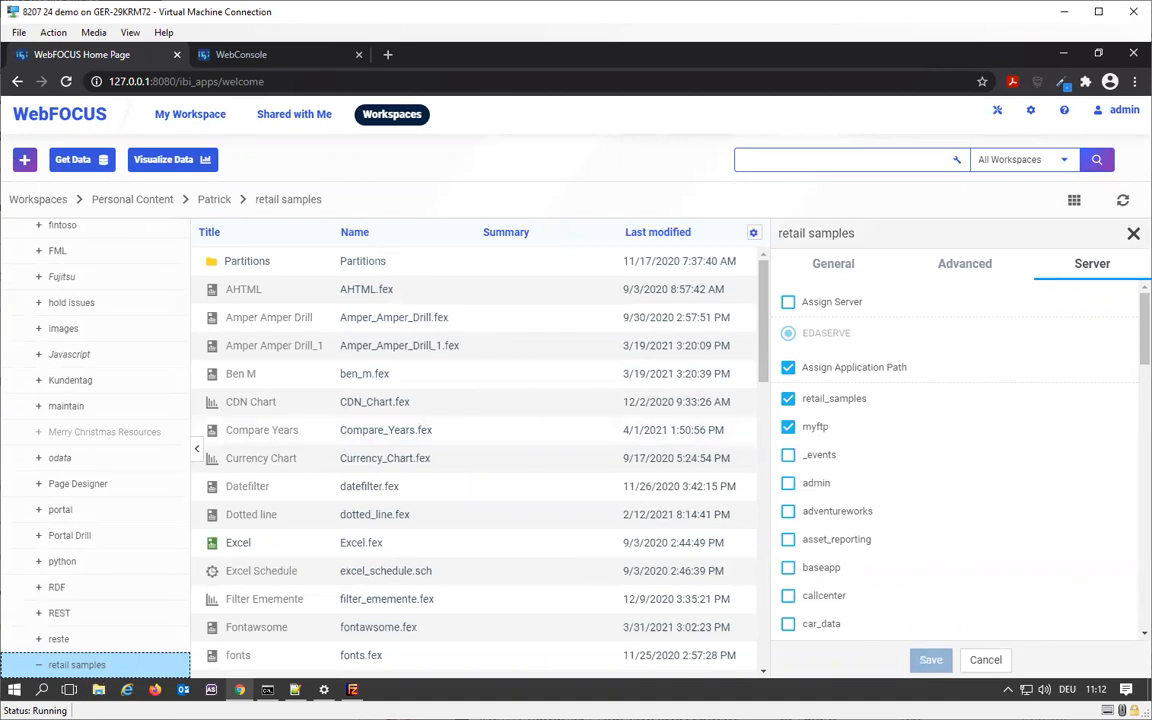
pyautogui.click(985, 660)
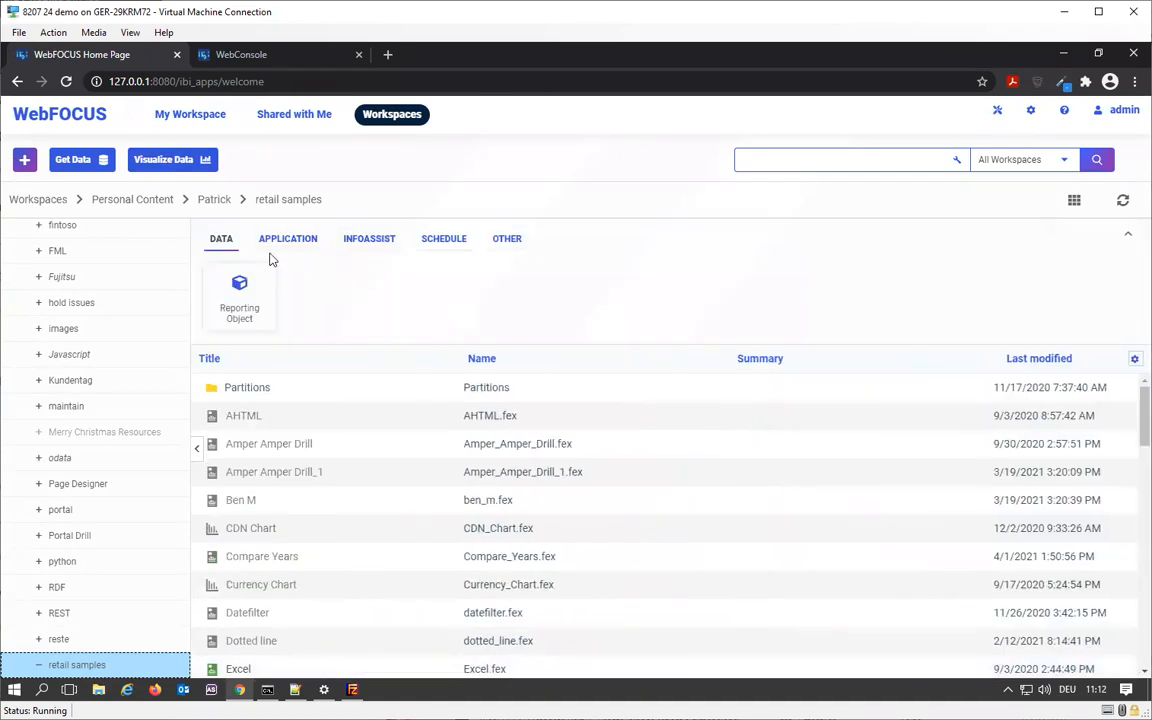
# - Create a new InfoAssist report in the retail samples folder using the wf_retail master file from retail_samples
pyautogui.click(358, 243)
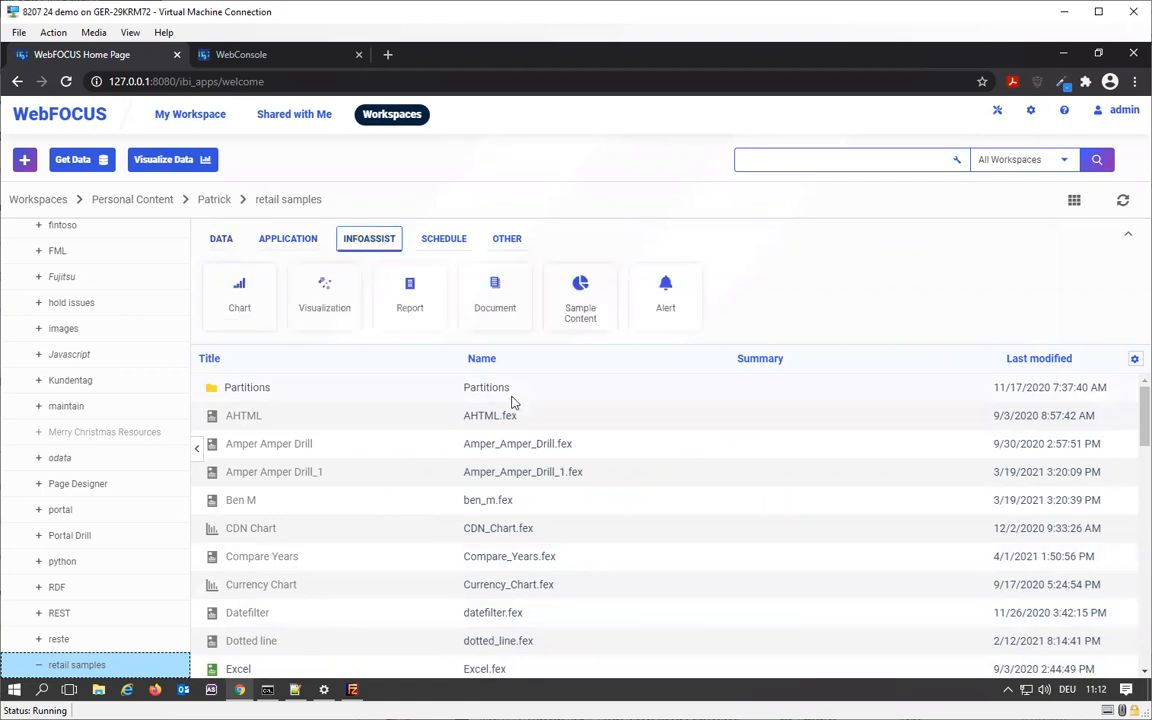
pyautogui.click(419, 309)
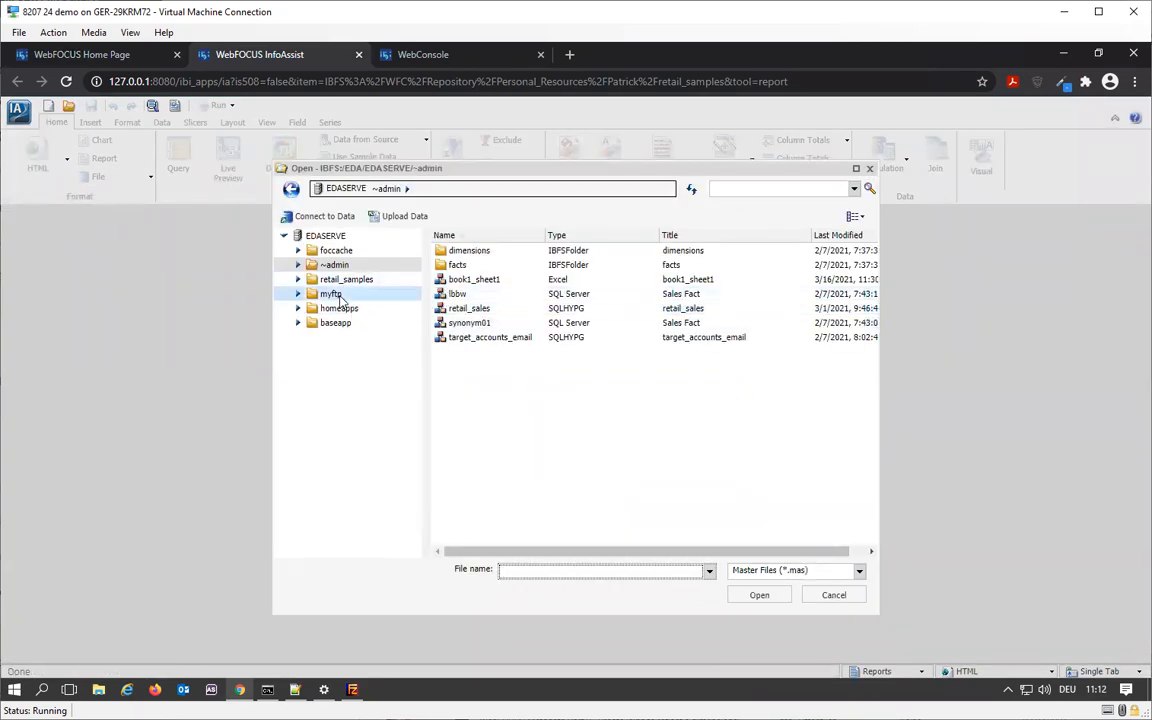
pyautogui.click(352, 281)
pyautogui.click(482, 370)
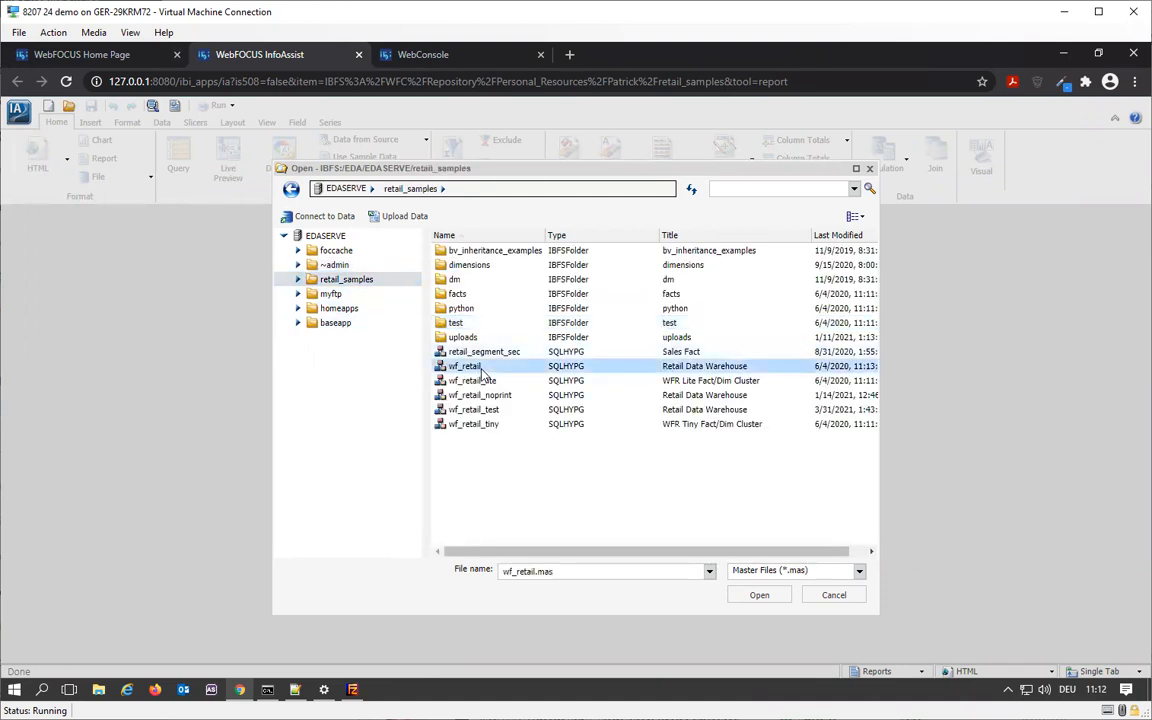
pyautogui.click(778, 598)
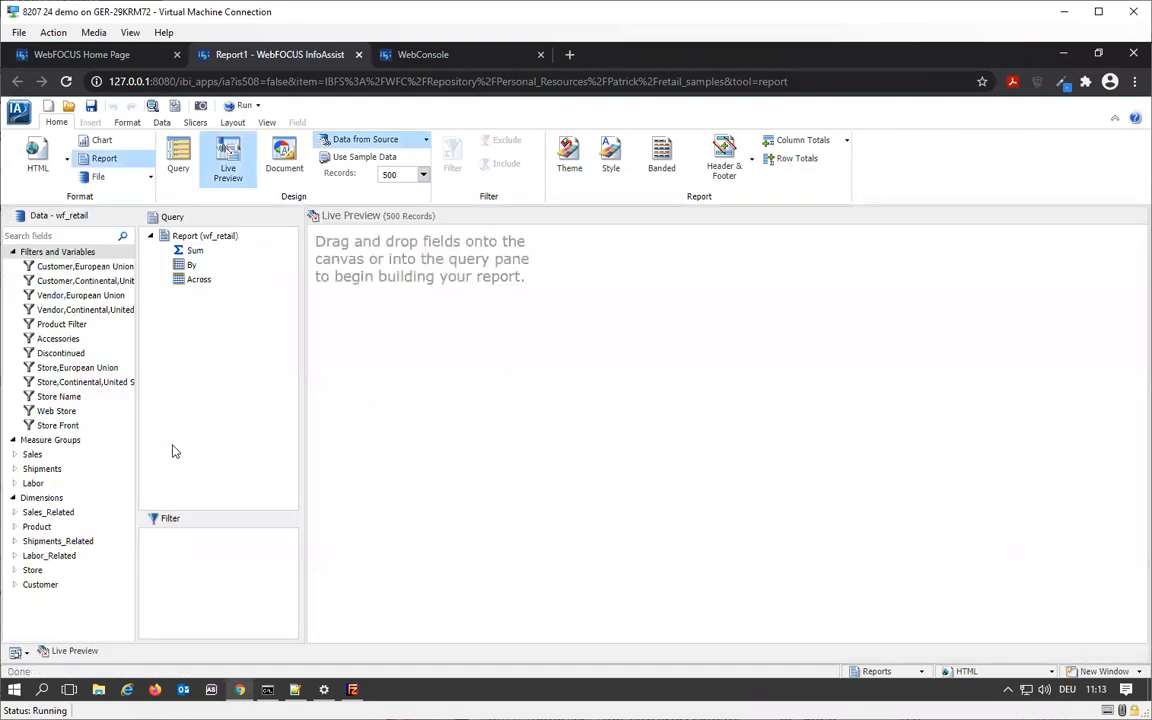
# - Add Product,Category and Product,Subcategory from the Product dimension to the report as By fields
pyautogui.click(15, 527)
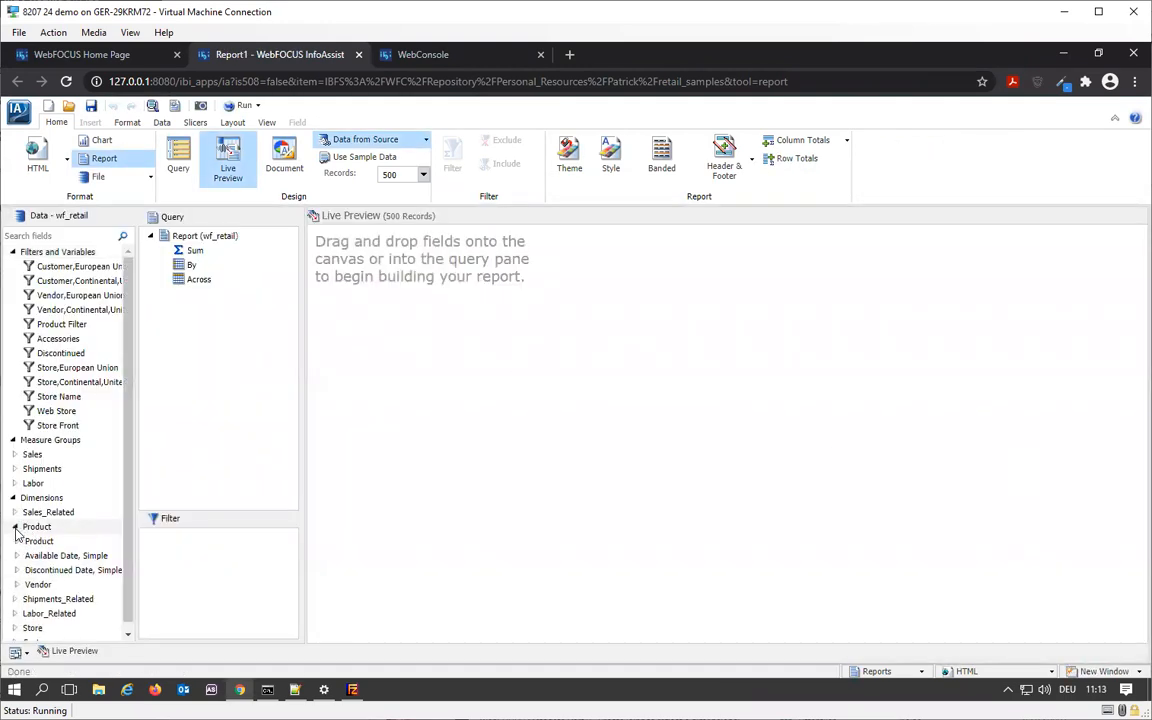
pyautogui.click(16, 541)
pyautogui.click(64, 556)
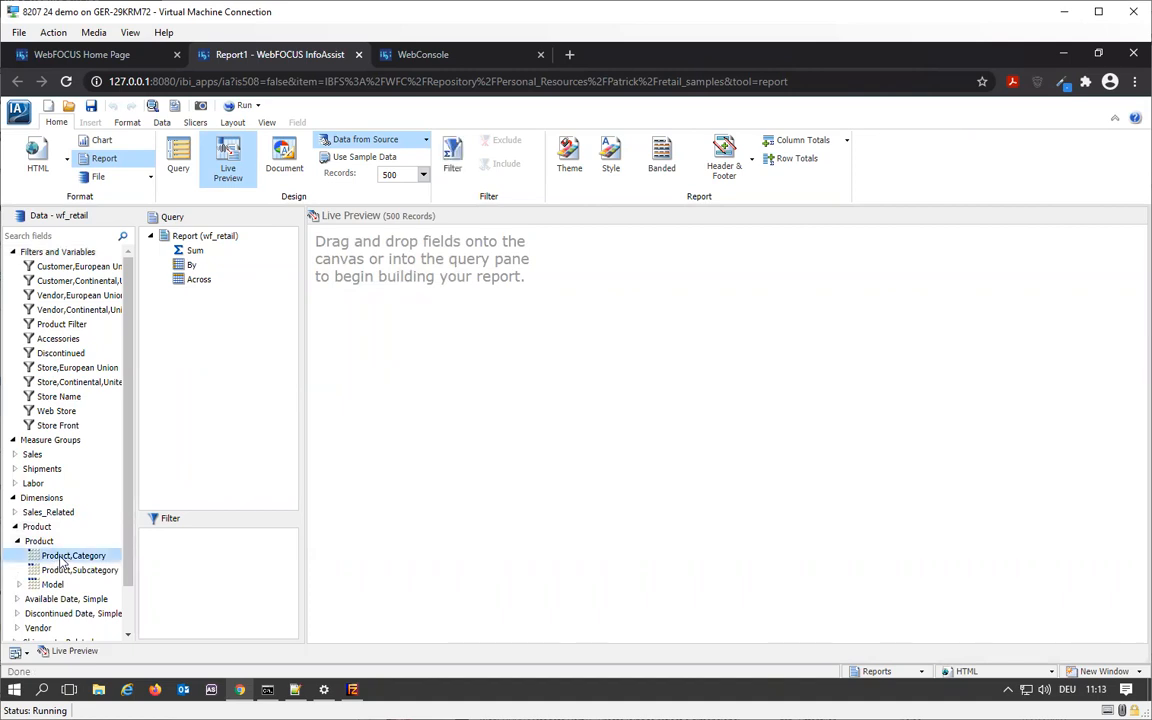
pyautogui.doubleClick(72, 570)
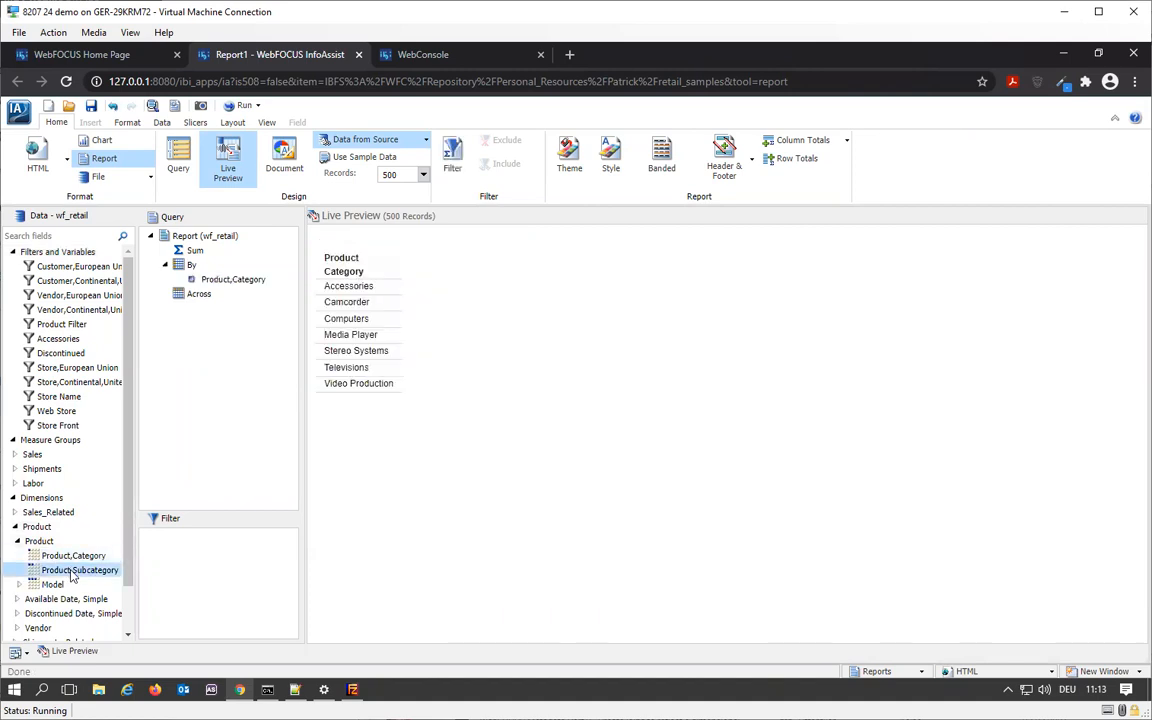
# - Add the Revenue and Gross Profit sales measures to the report and enable Repeat Sort Value
pyautogui.click(16, 455)
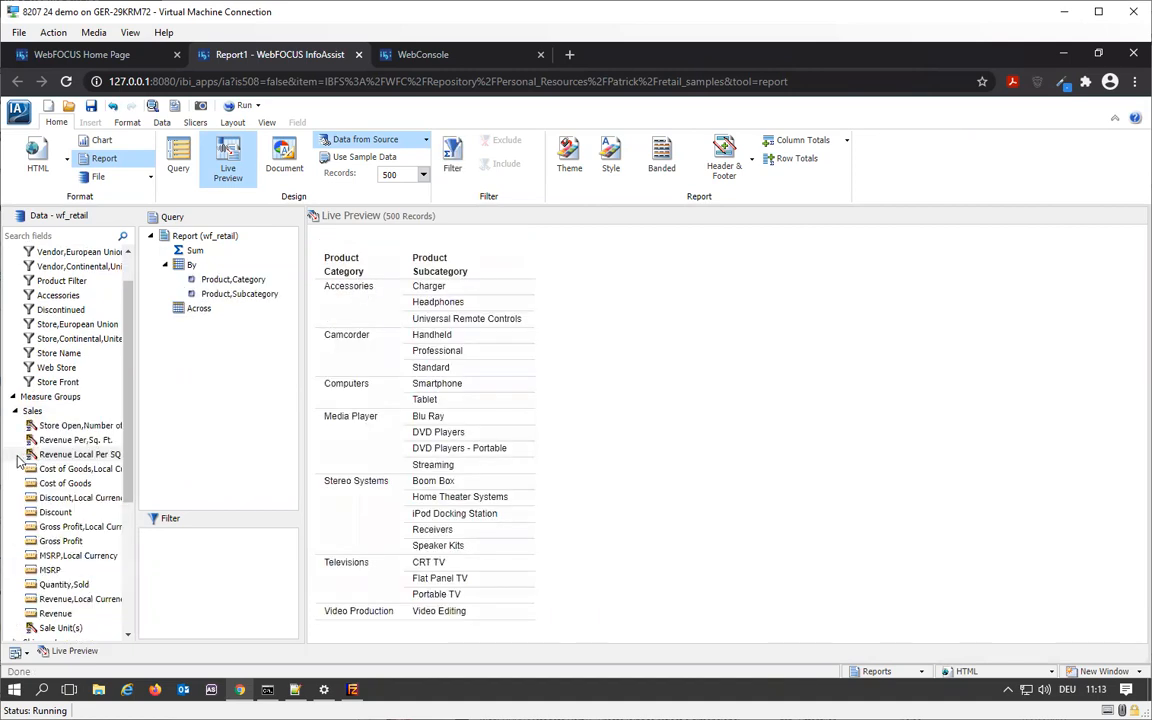
pyautogui.doubleClick(66, 614)
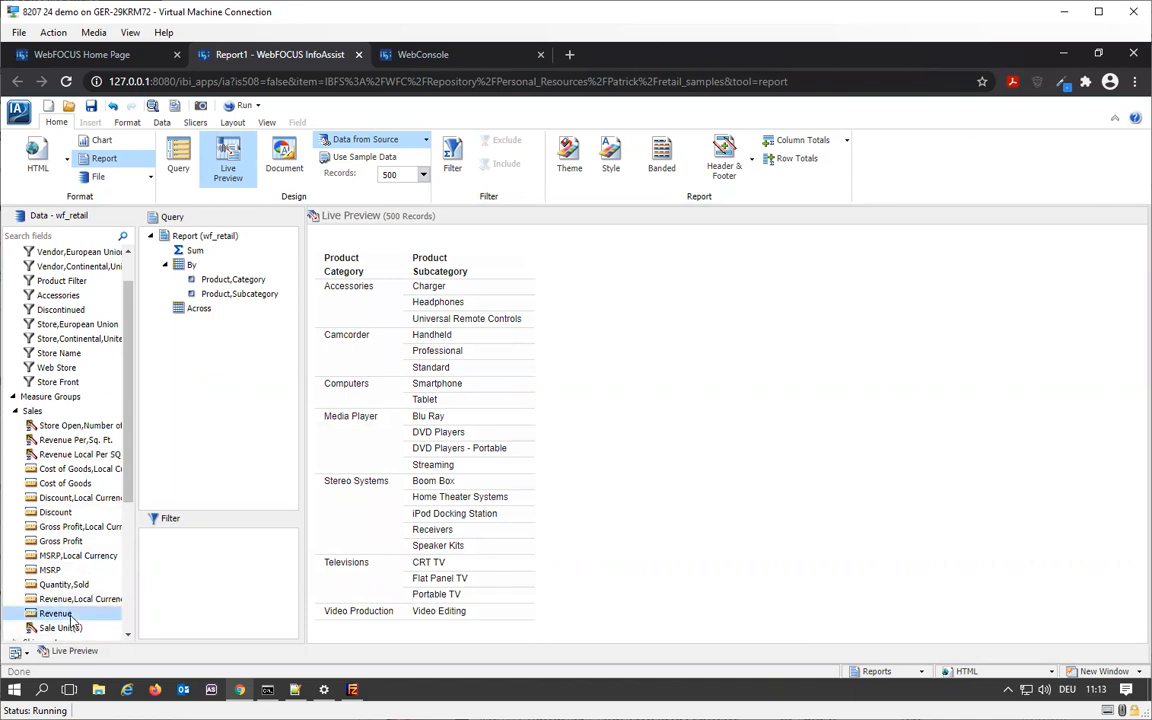
pyautogui.click(60, 541)
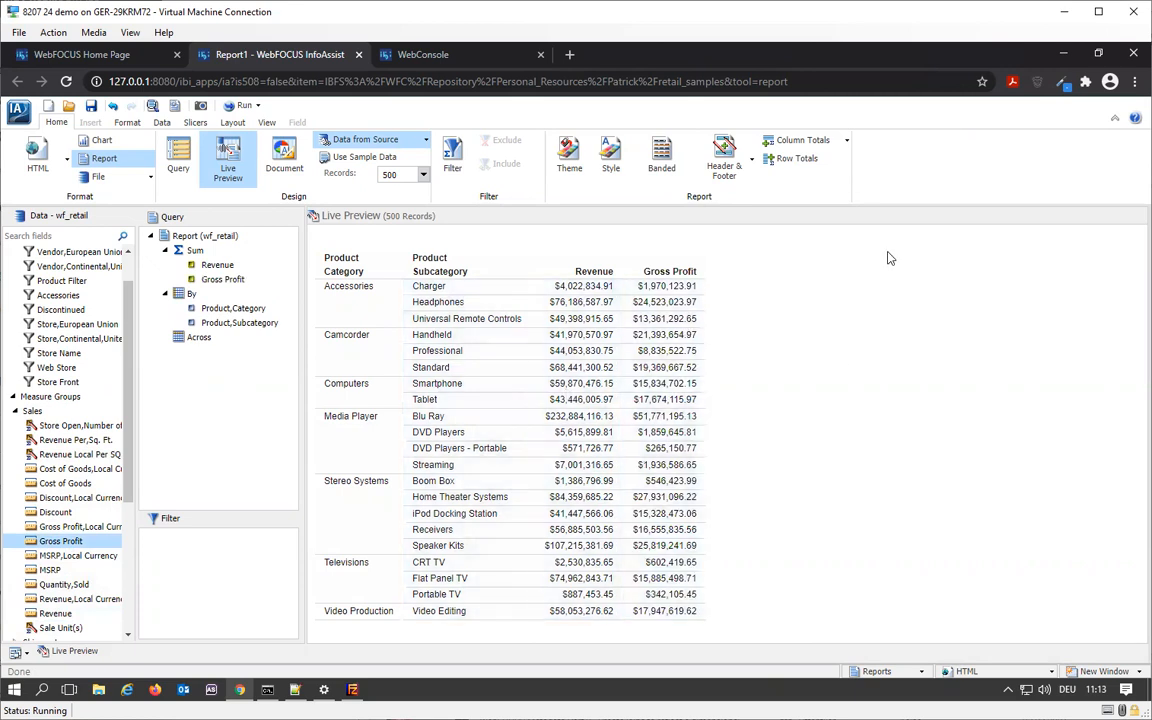
pyautogui.click(129, 122)
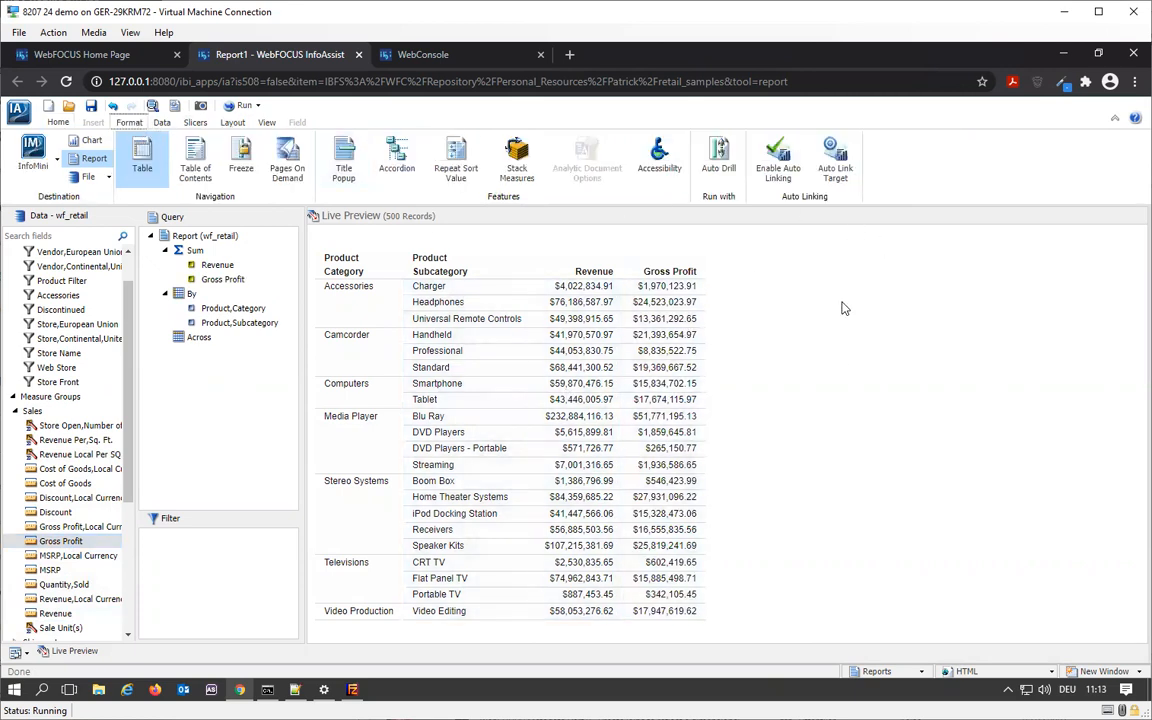
pyautogui.click(457, 160)
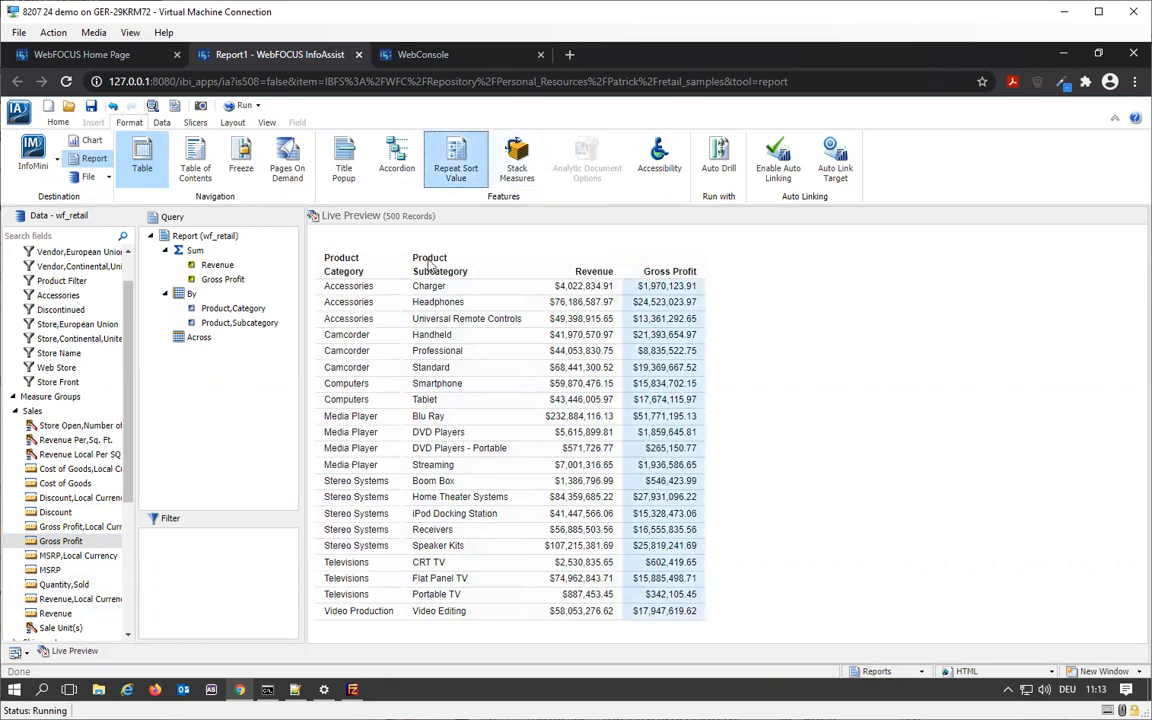
# - Direct the report output to a Comma Delimited with Titles file named myfile1 in myftp and run it
pyautogui.click(76, 178)
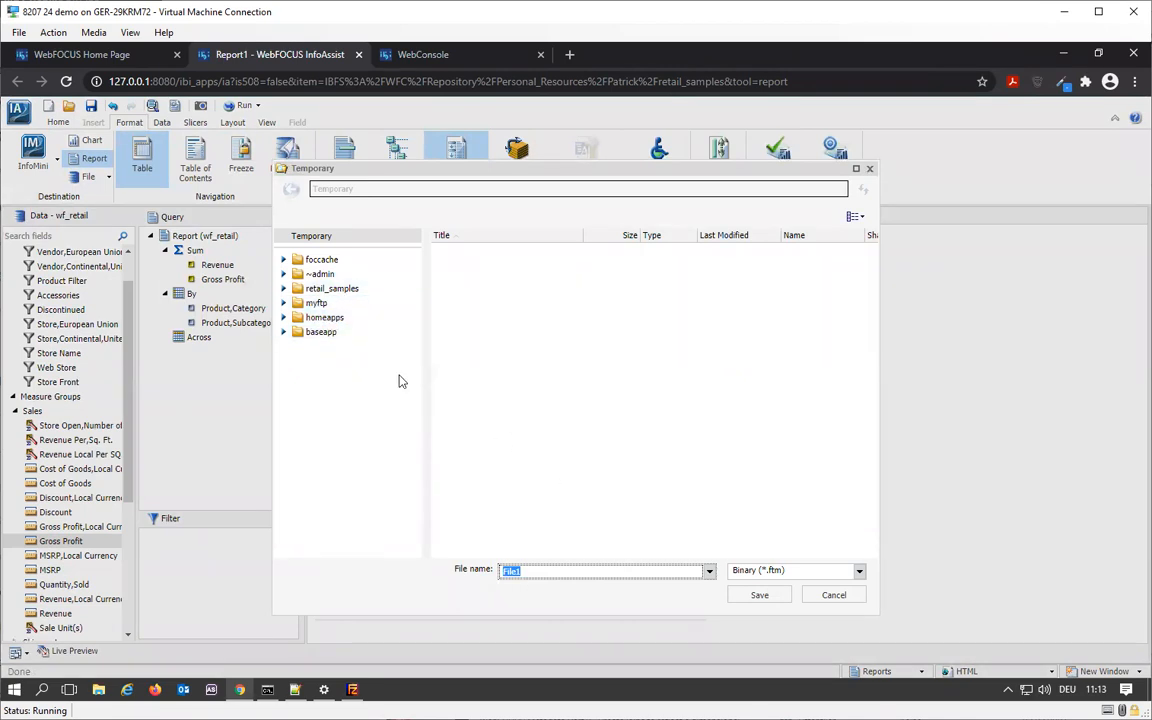
pyautogui.click(336, 304)
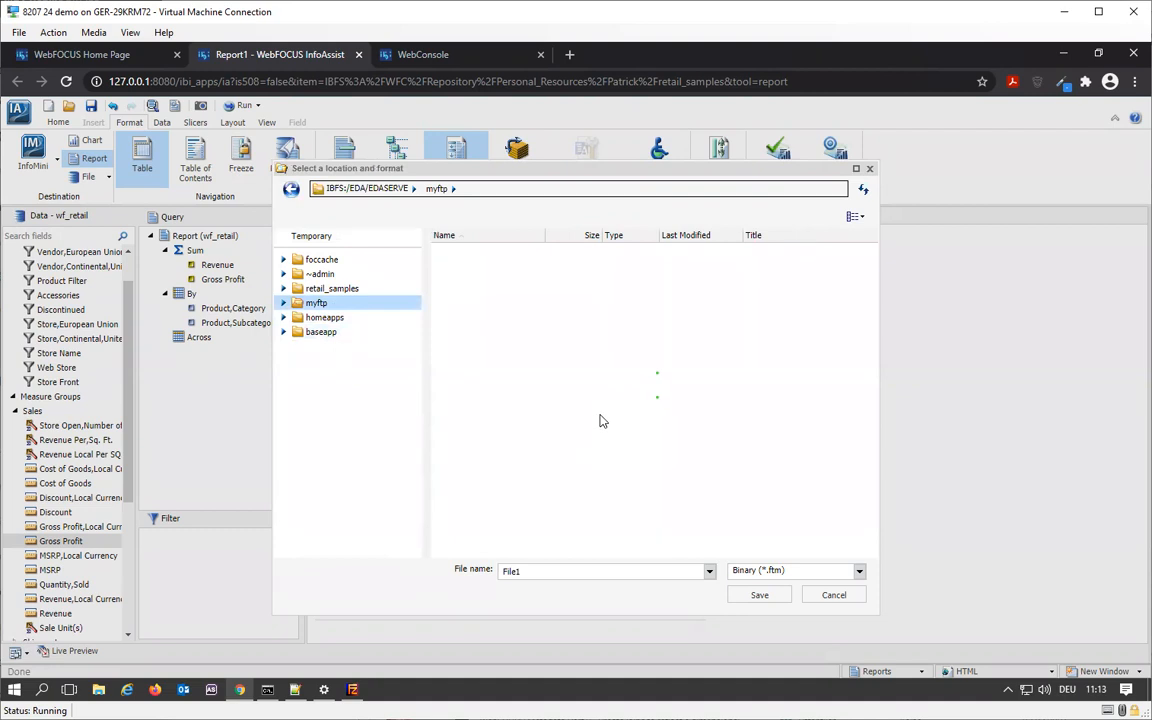
pyautogui.click(815, 577)
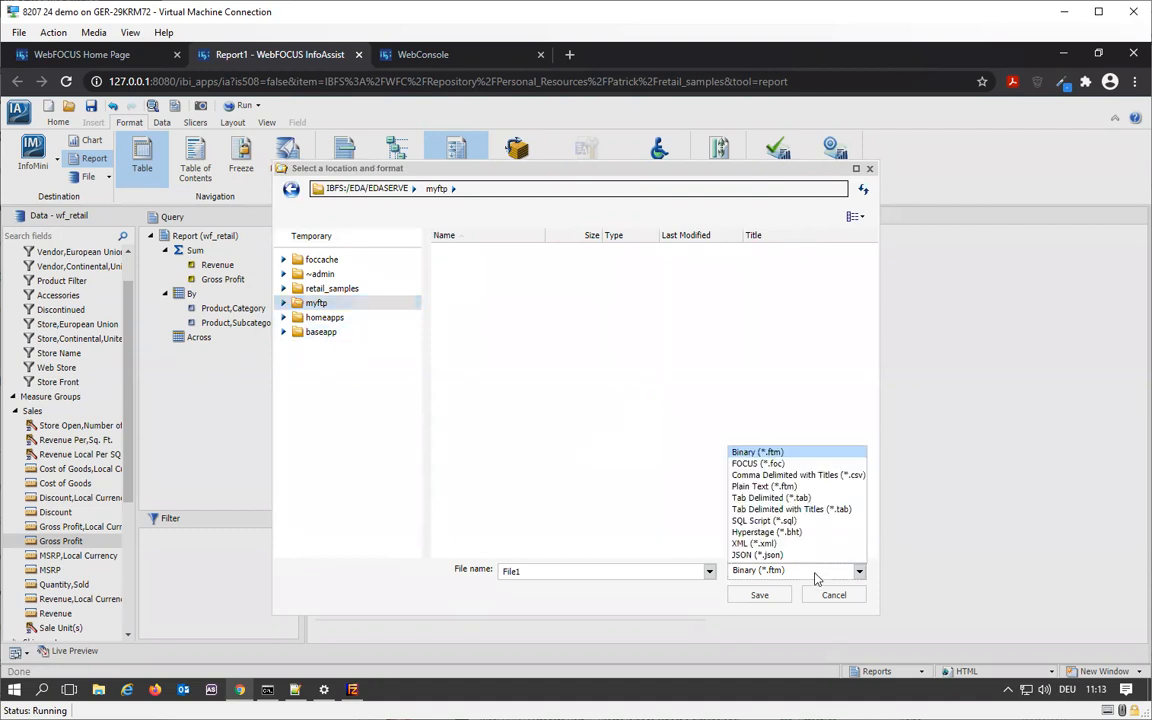
pyautogui.click(803, 475)
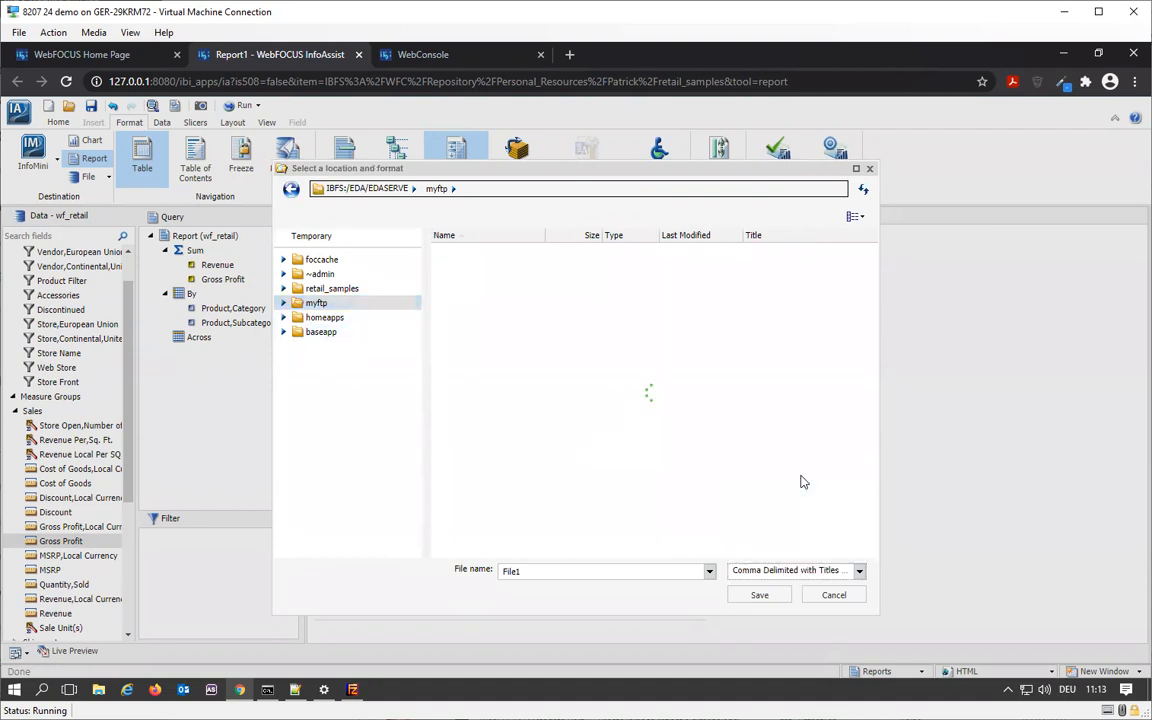
pyautogui.doubleClick(571, 571)
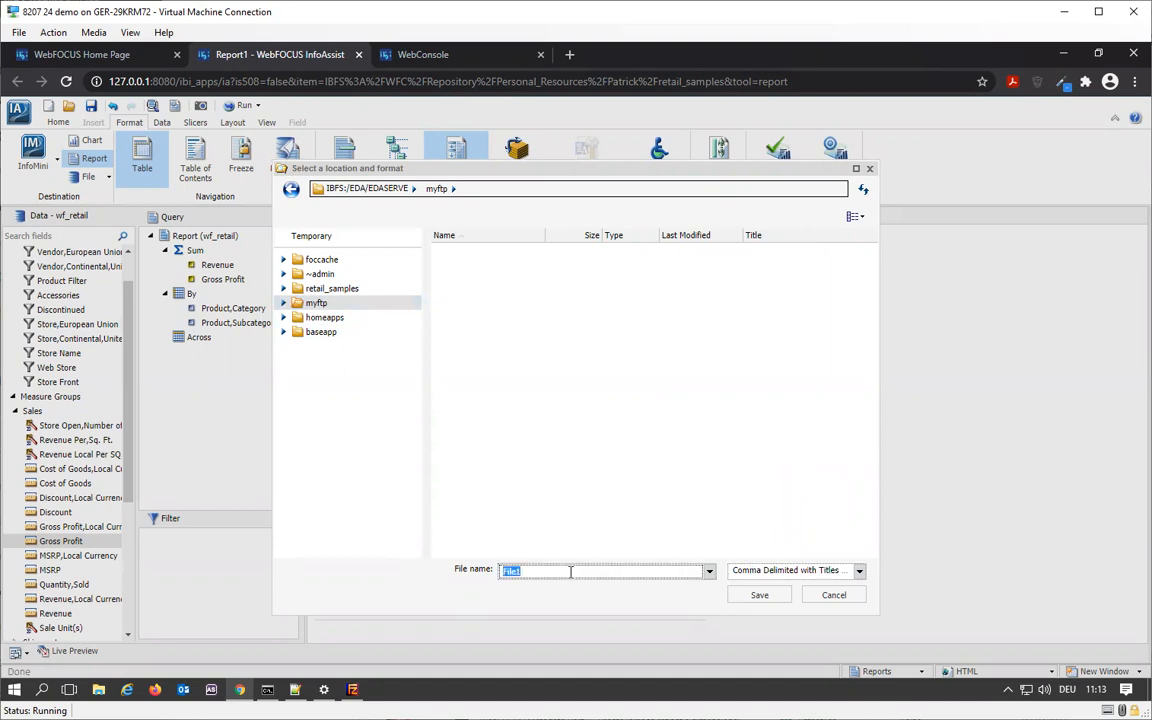
pyautogui.write('myfile')
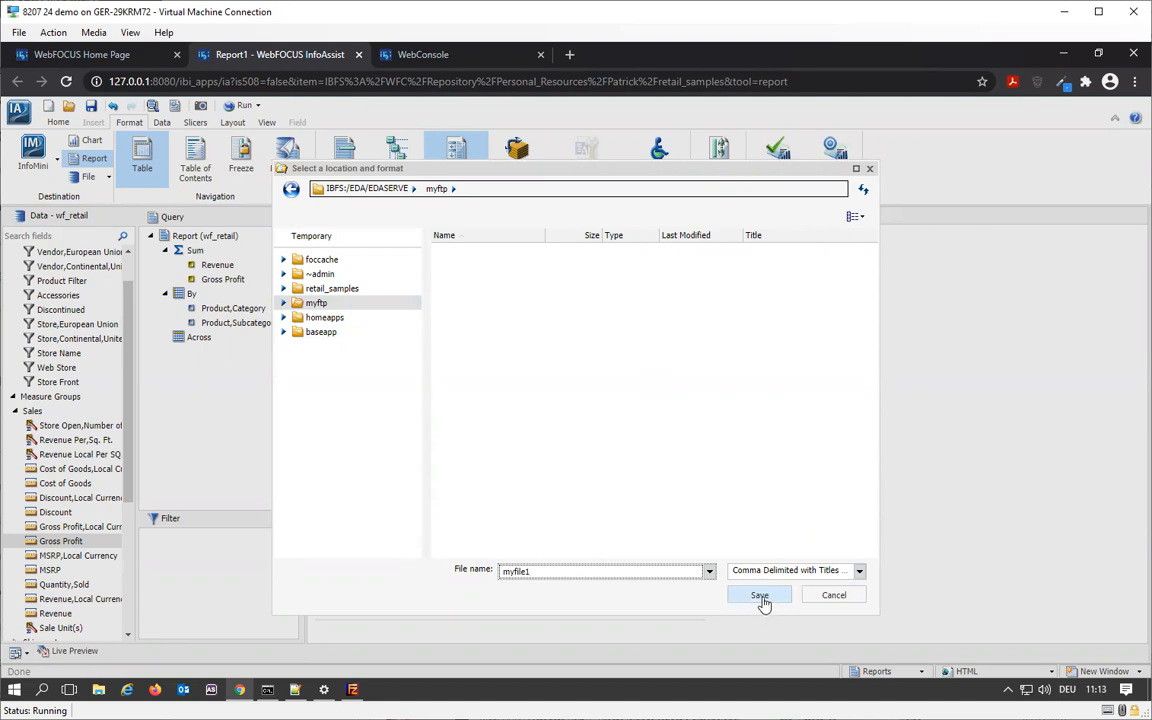
pyautogui.click(761, 598)
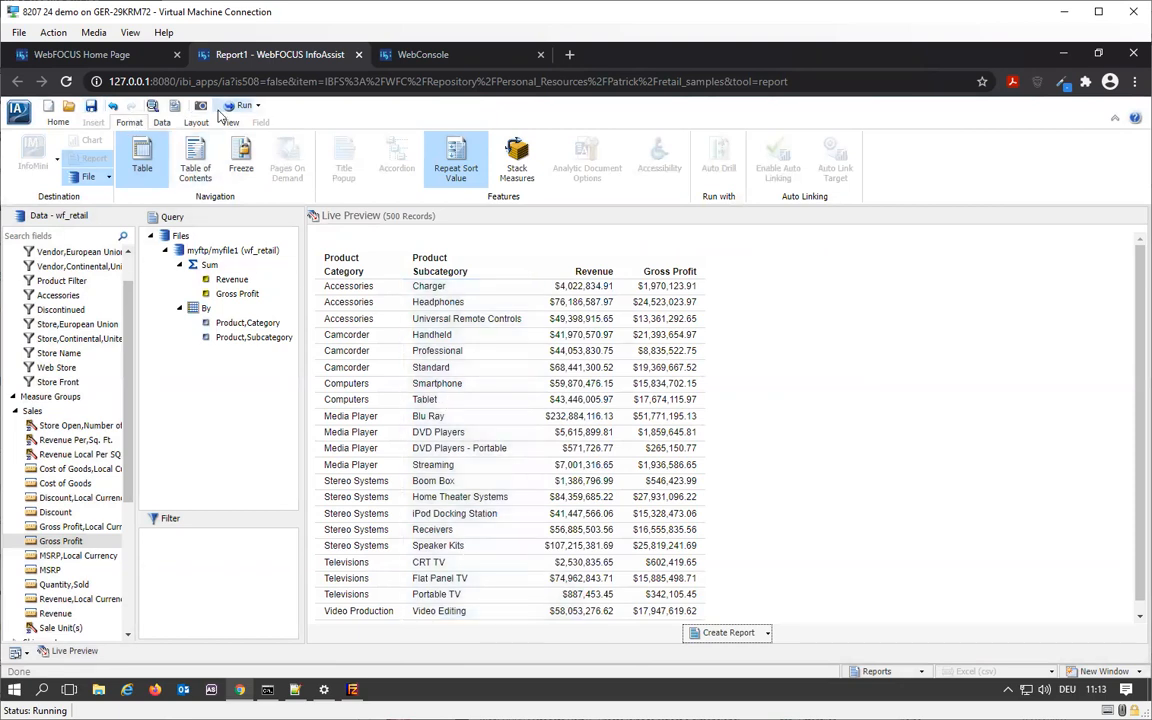
pyautogui.click(236, 106)
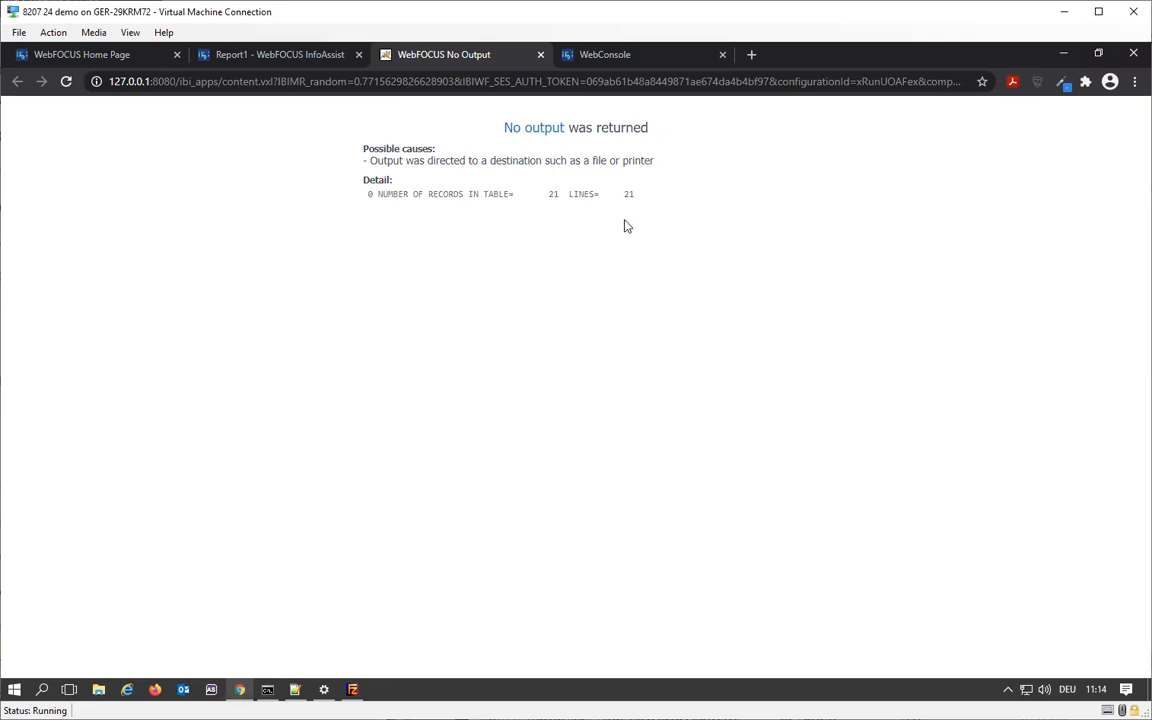
# - Switch to the command prompt with the FTP session and list the current directory
pyautogui.click(267, 689)
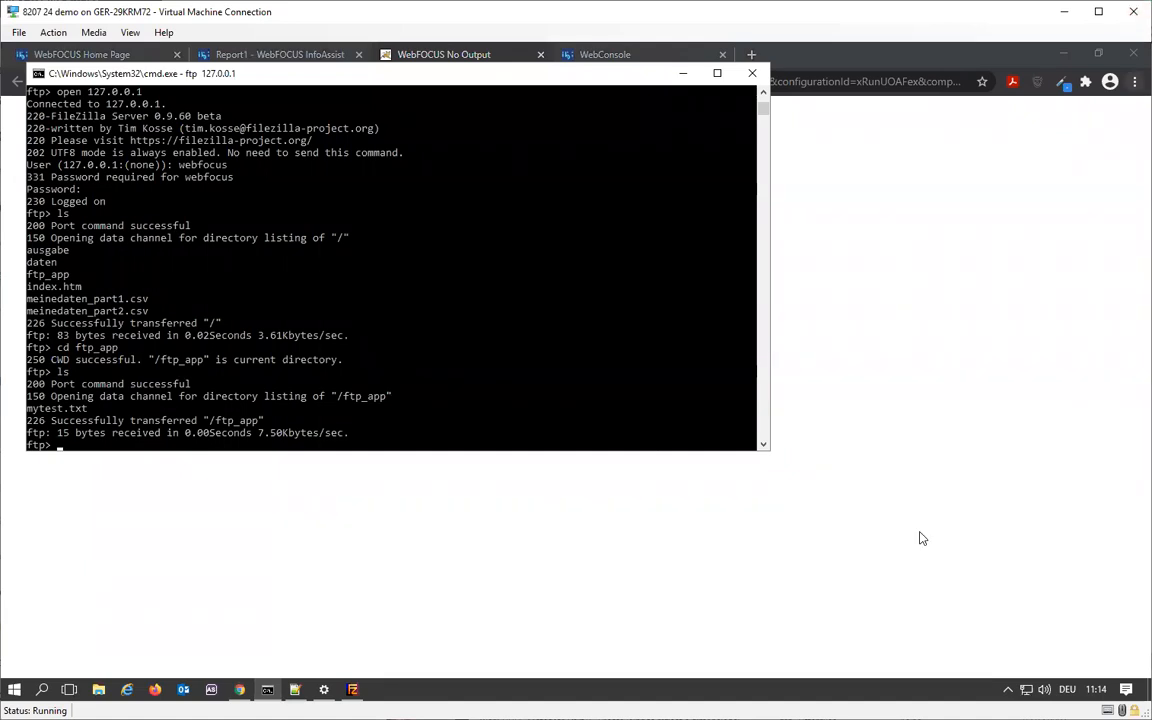
pyautogui.click(461, 359)
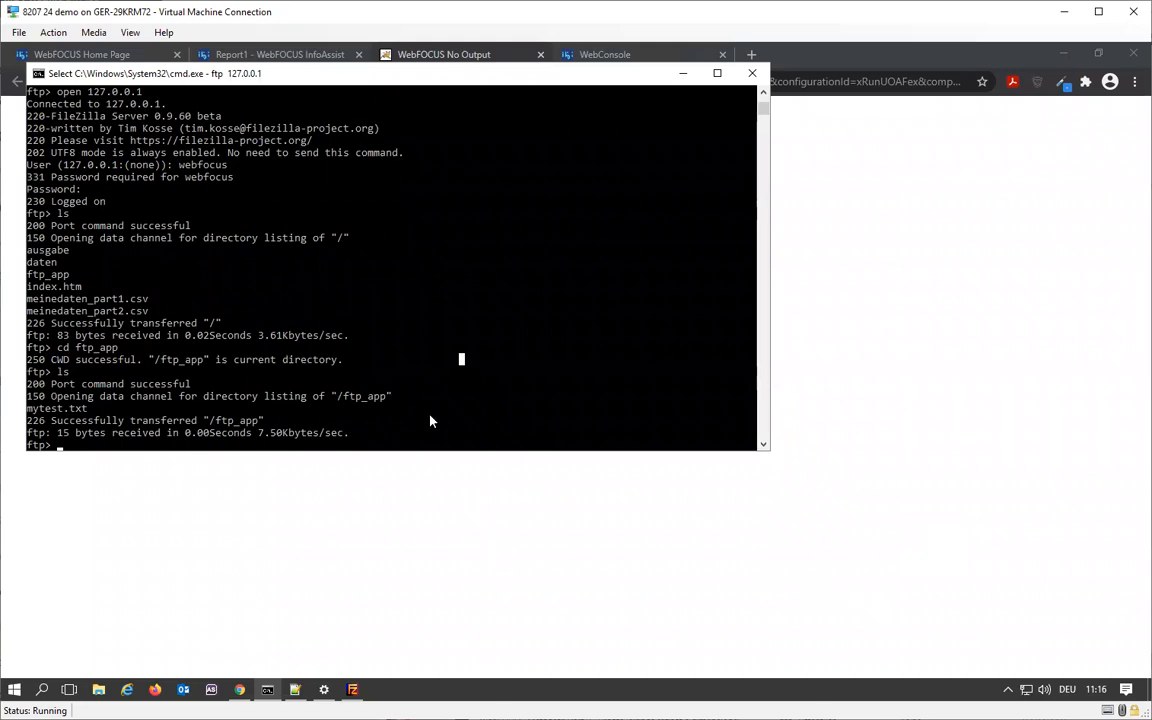
pyautogui.moveTo(430, 412); pyautogui.dragTo(430, 418)
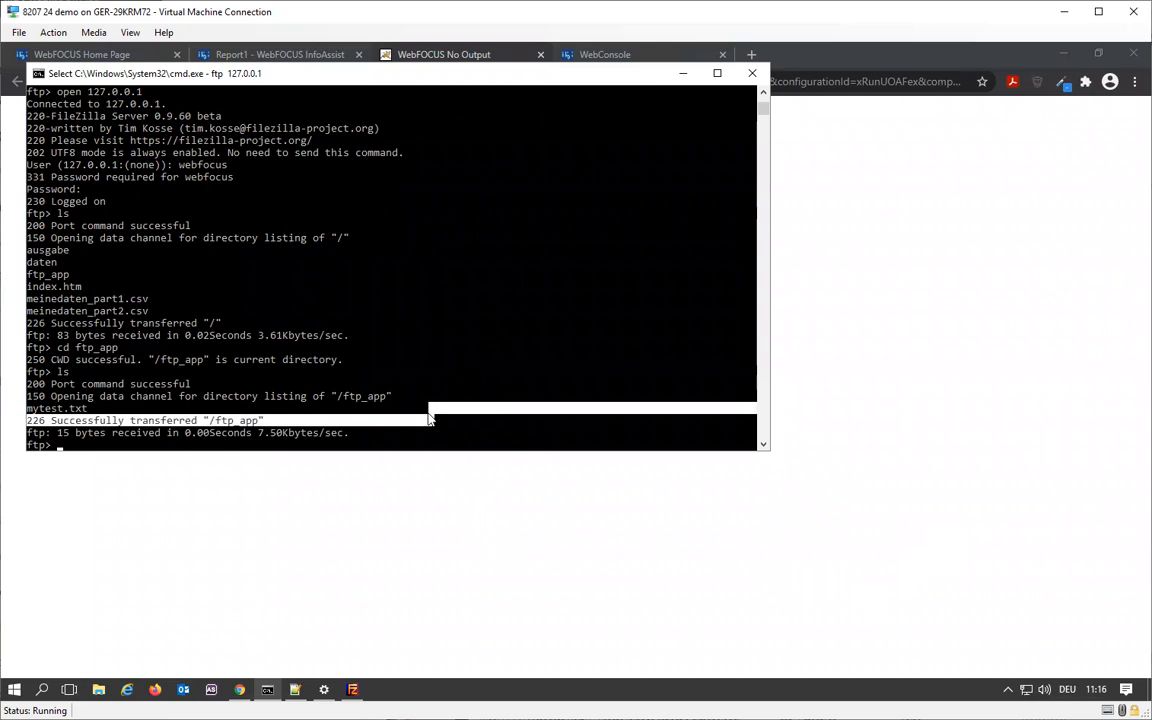
pyautogui.press('Return')
pyautogui.press('Return')
pyautogui.write('ls')
# - Reconnect to the FTP server at 127.0.0.1 and log on as webfocus with the account password
pyautogui.press('Return')
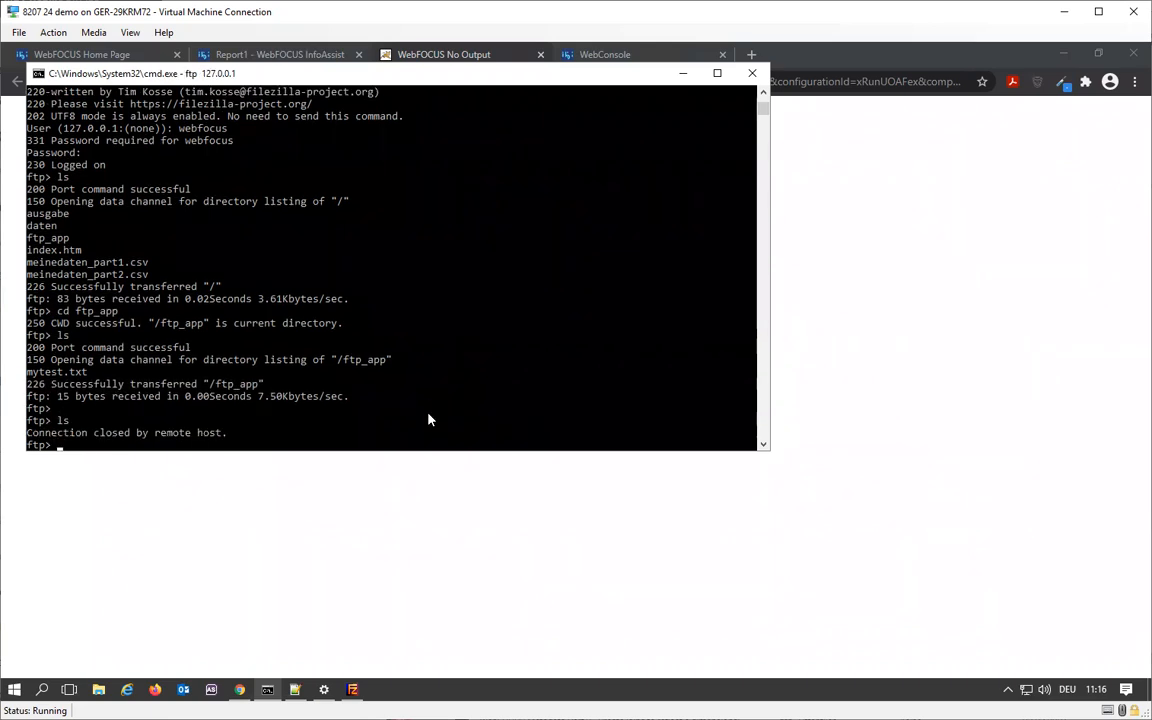
pyautogui.write('open 127.0.0.1')
pyautogui.press('Return')
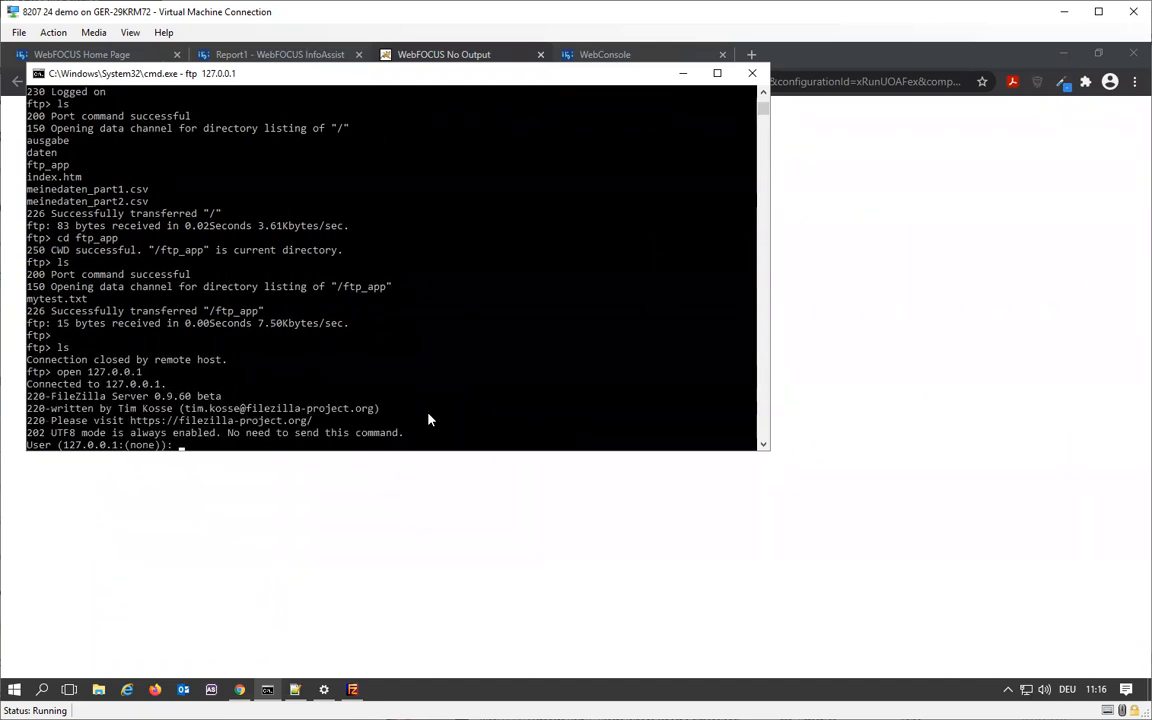
pyautogui.write('webfocus')
pyautogui.press('Return')
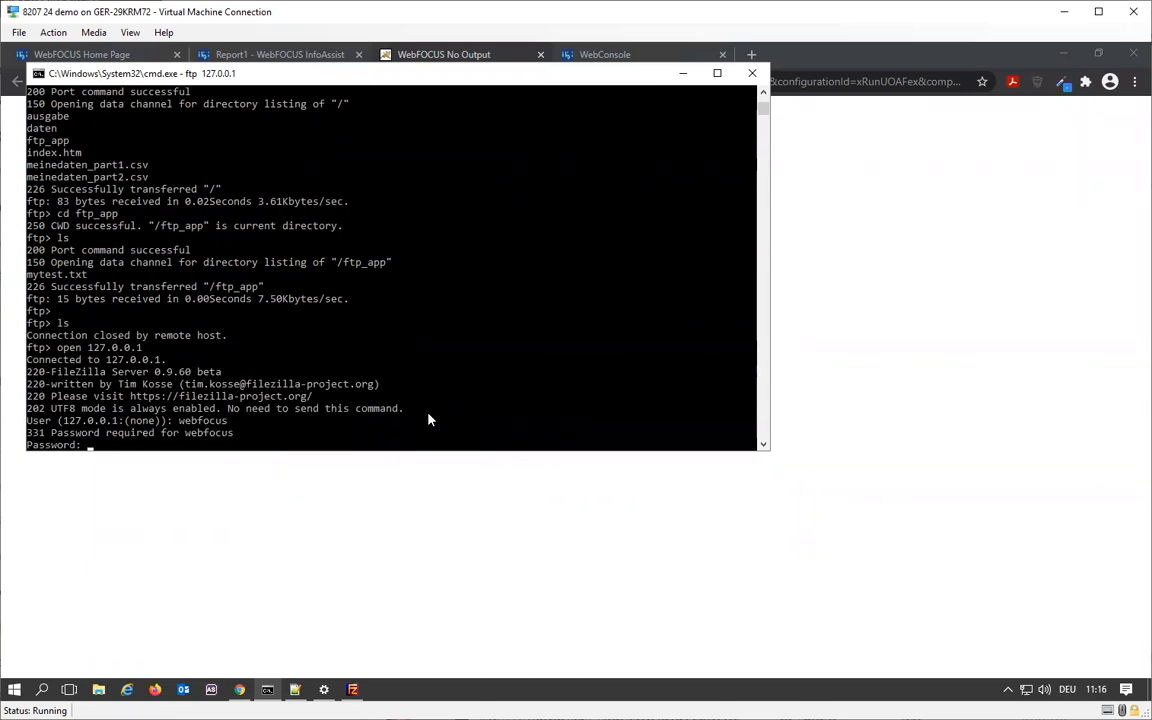
pyautogui.press('Return')
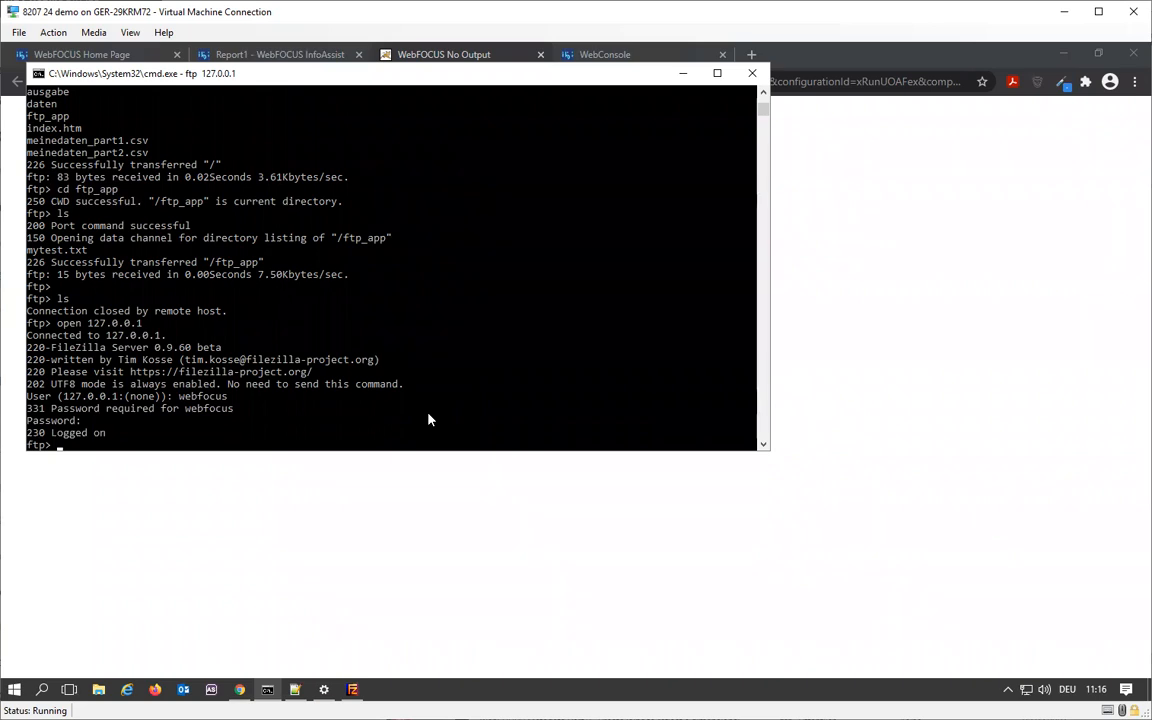
# - List the FTP root directory, change to ftp_app and list its files
pyautogui.write('ls')
pyautogui.press('Return')
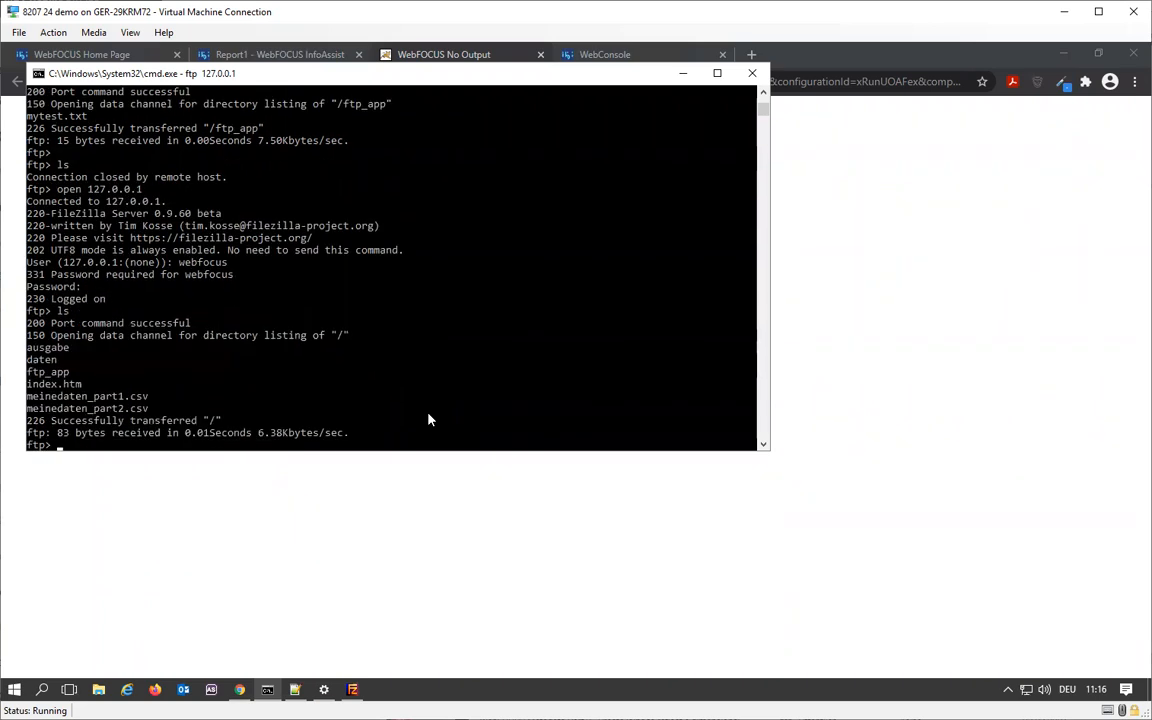
pyautogui.write('cd ftp_app')
pyautogui.press('Return')
pyautogui.write('ls')
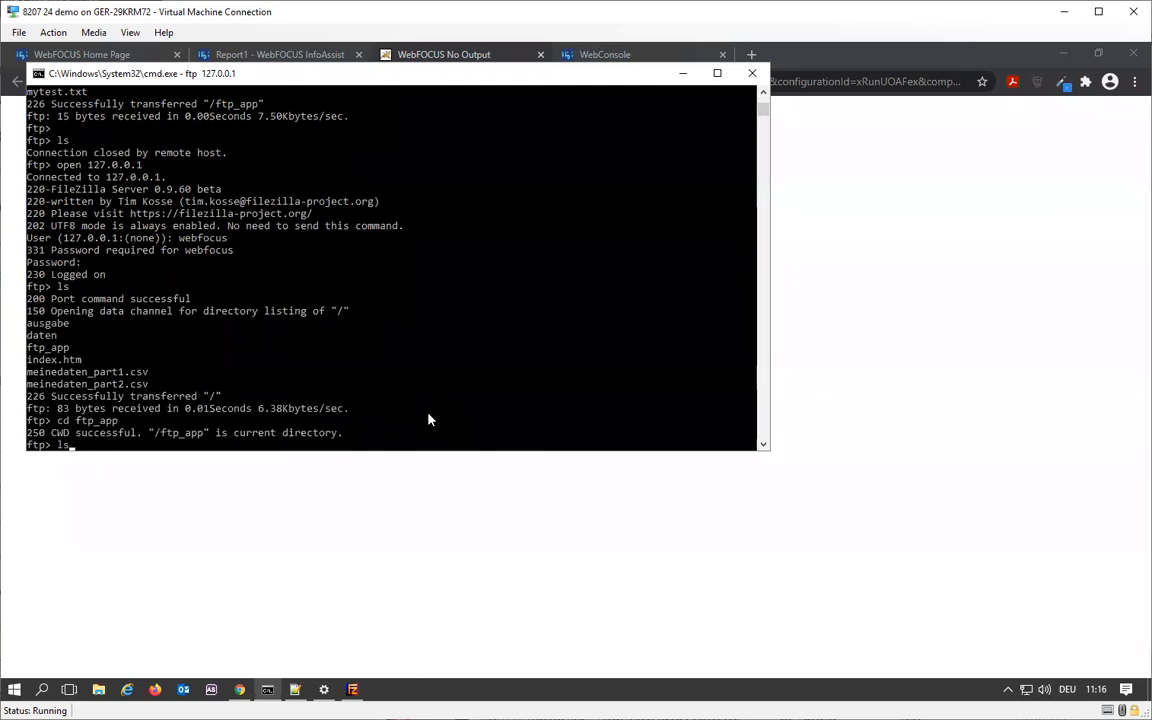
pyautogui.press('Return')
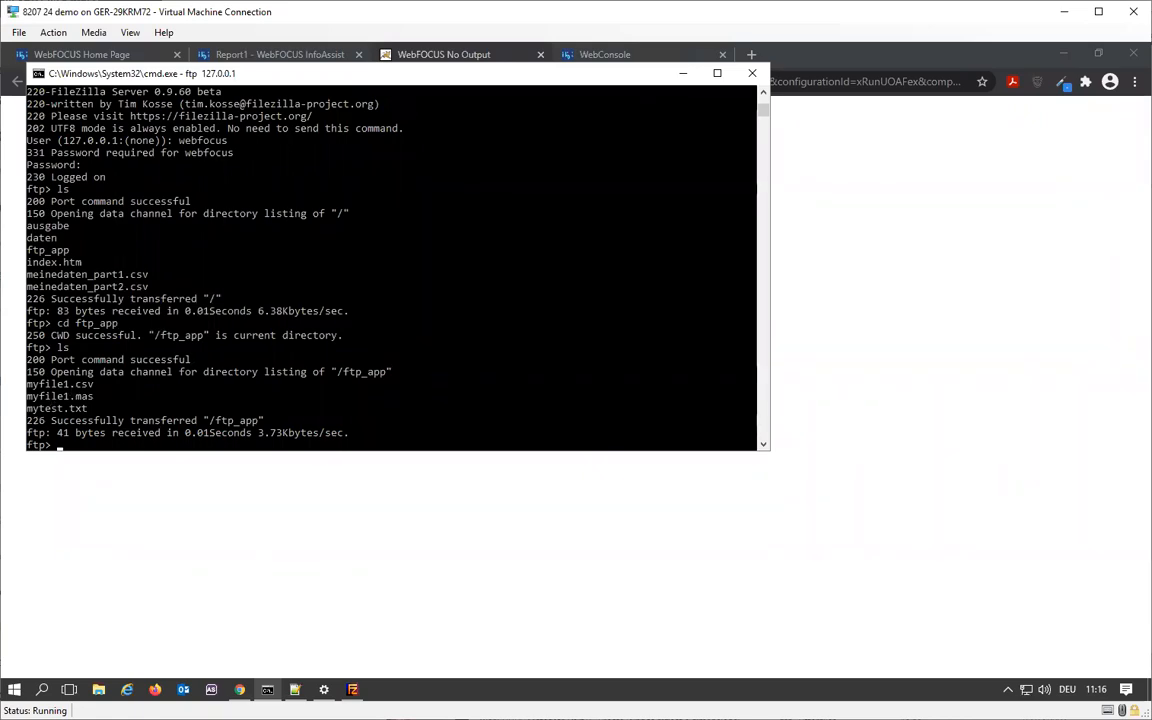
# - Switch to the WebConsole in Chrome and refresh the file listing of the myftp application
pyautogui.click(241, 689)
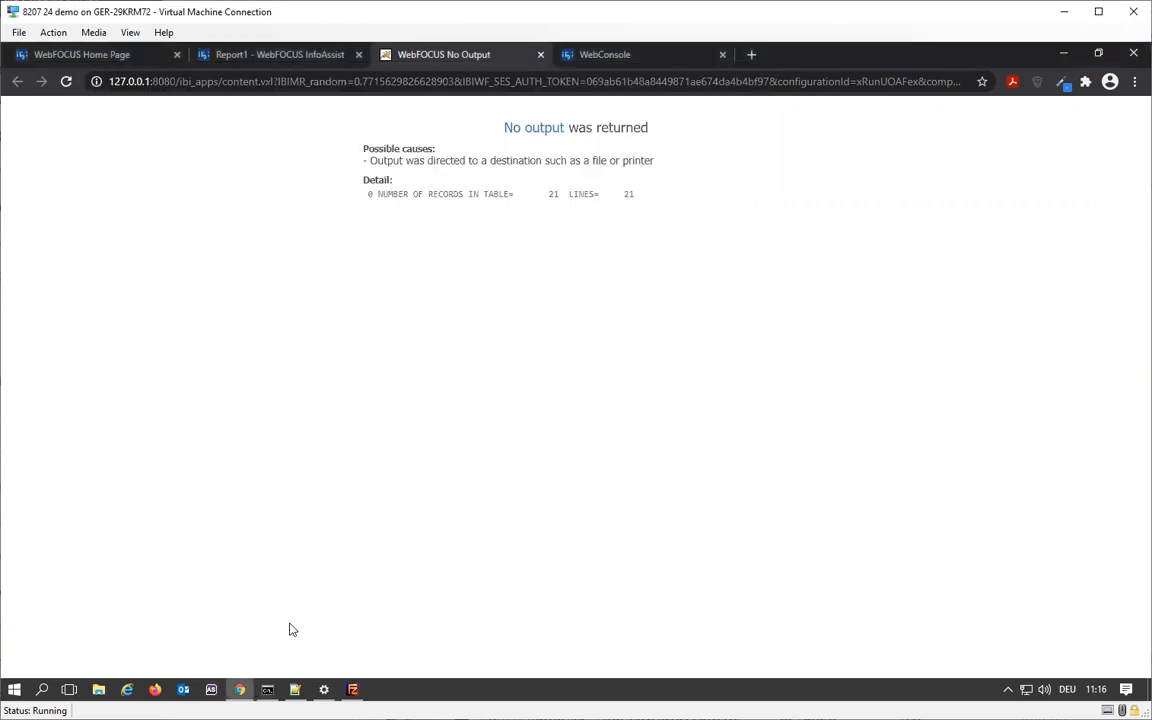
pyautogui.click(597, 56)
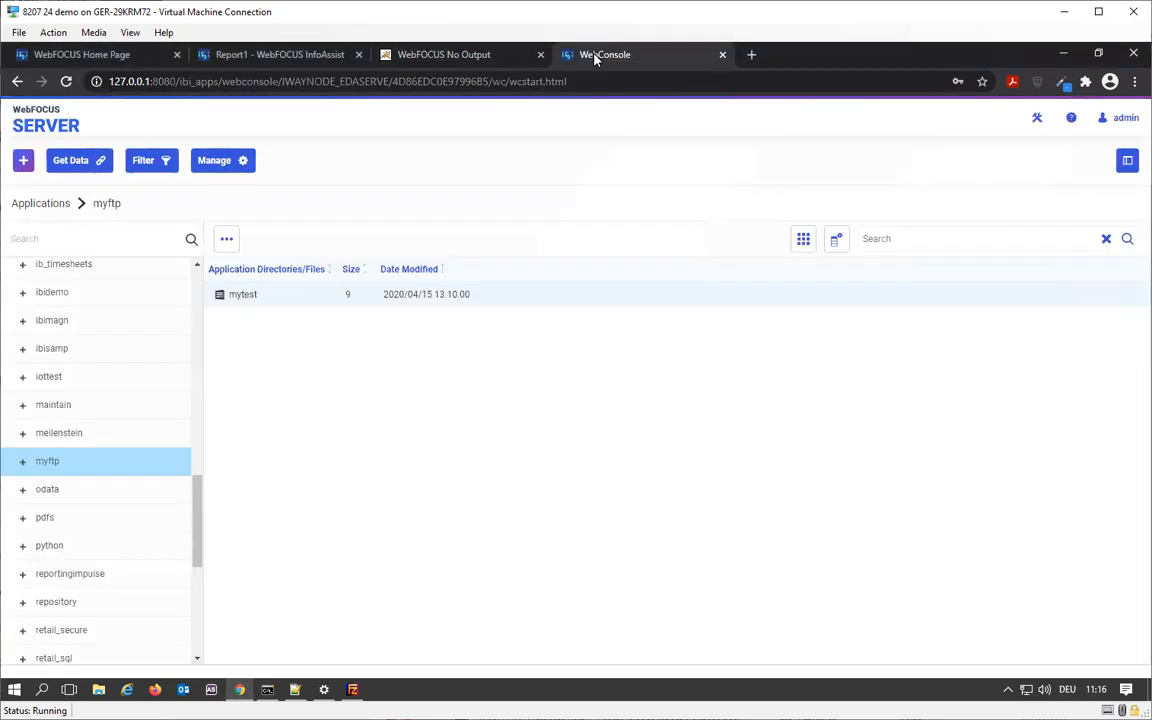
pyautogui.rightClick(138, 466)
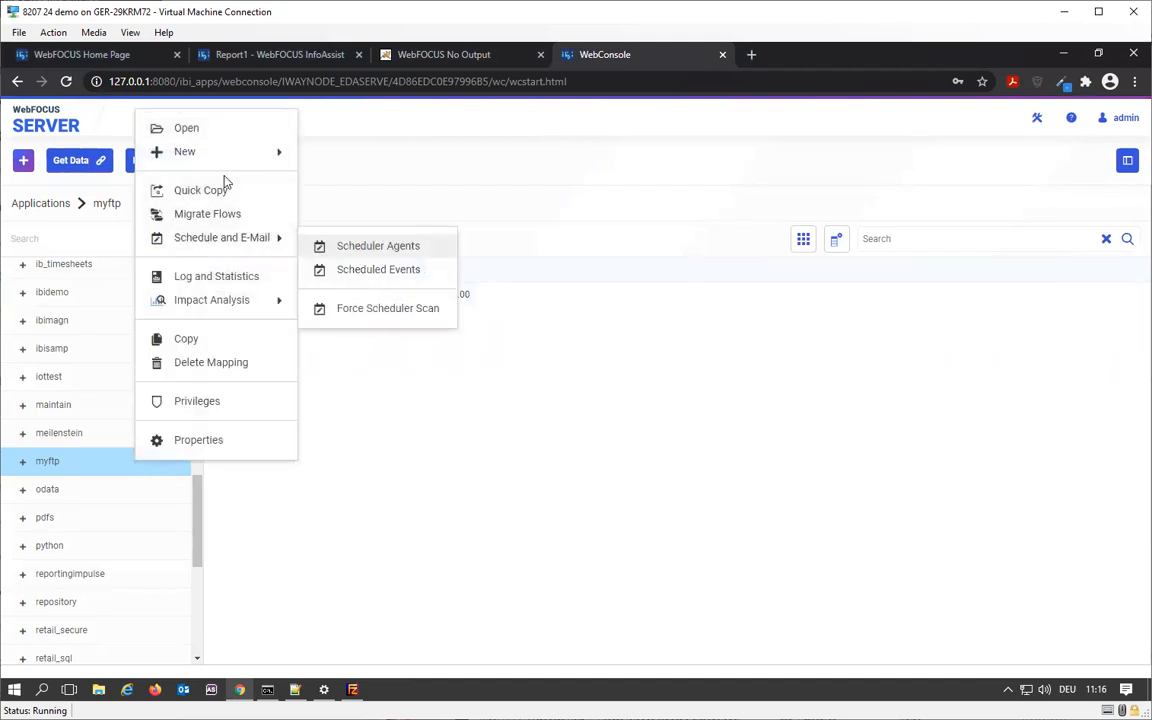
pyautogui.click(380, 447)
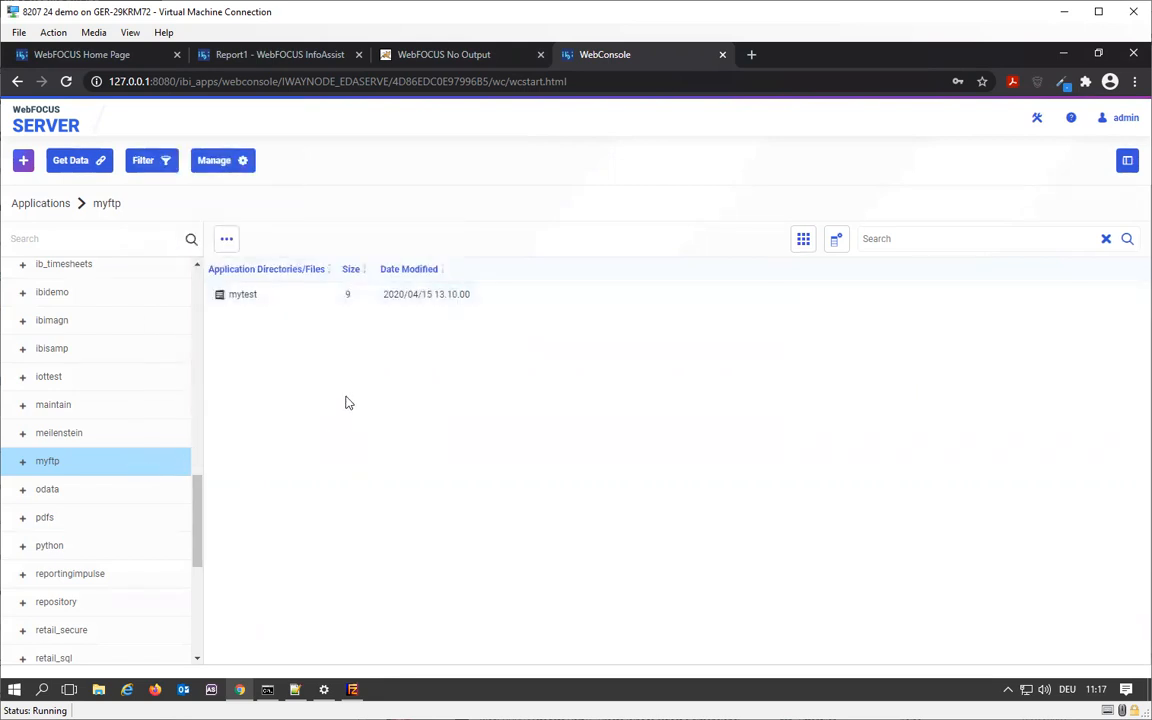
pyautogui.rightClick(137, 460)
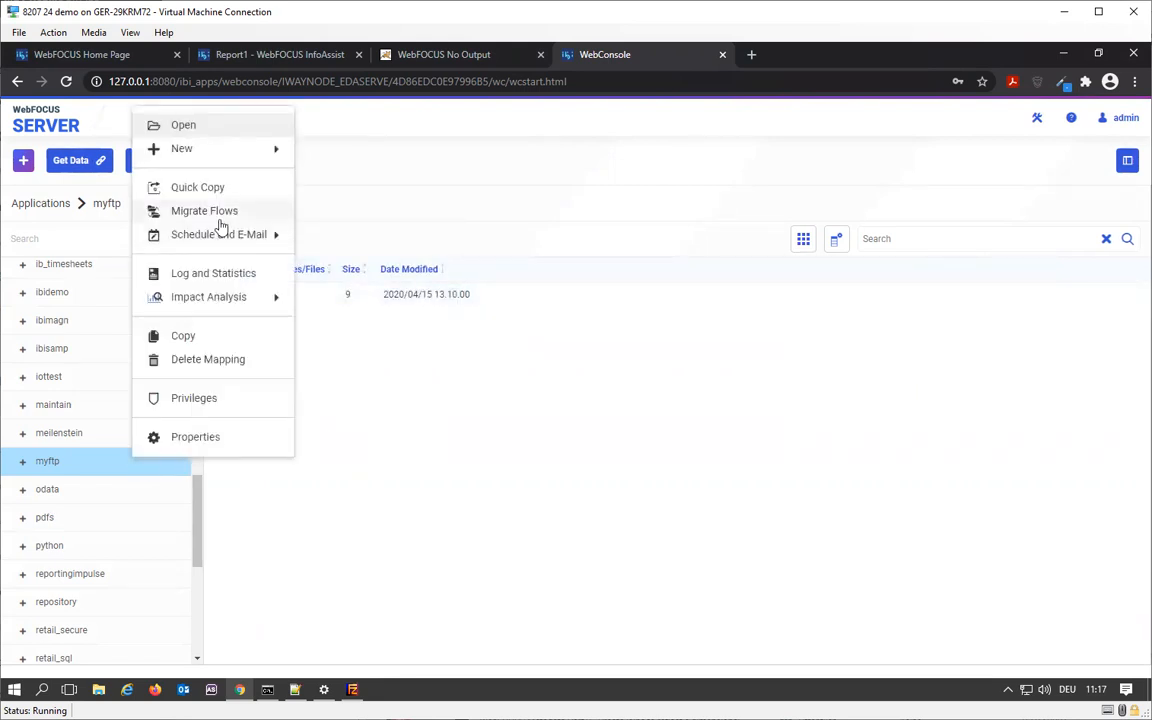
pyautogui.click(451, 401)
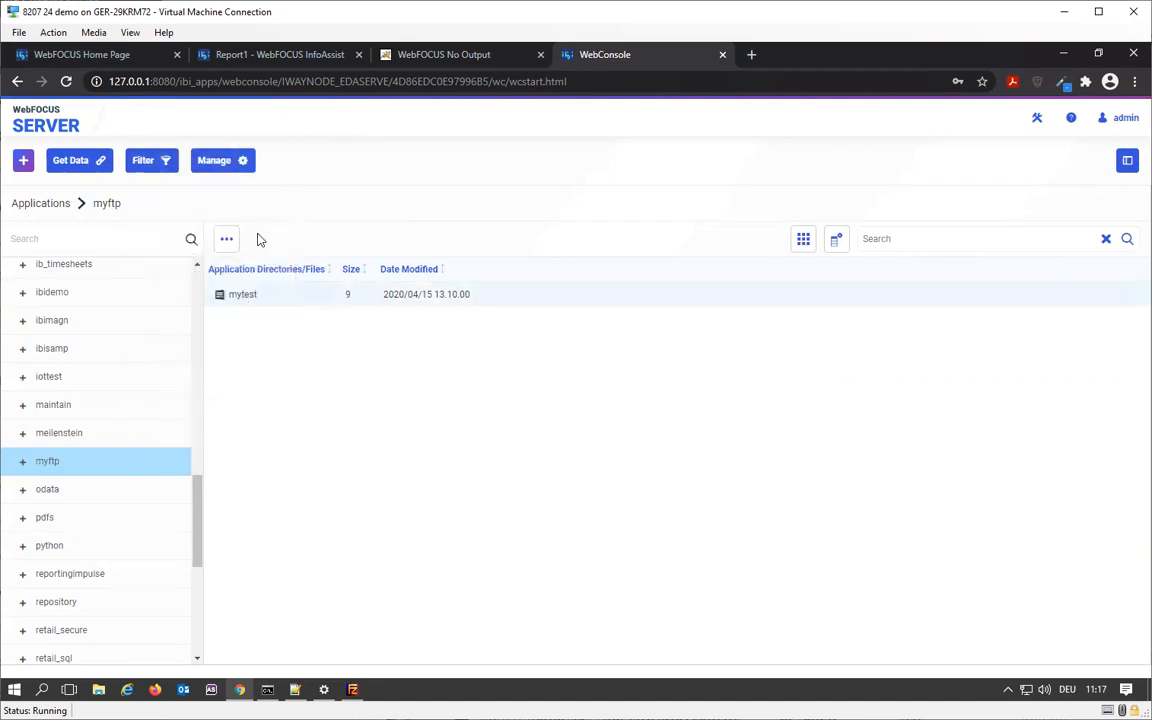
pyautogui.click(114, 207)
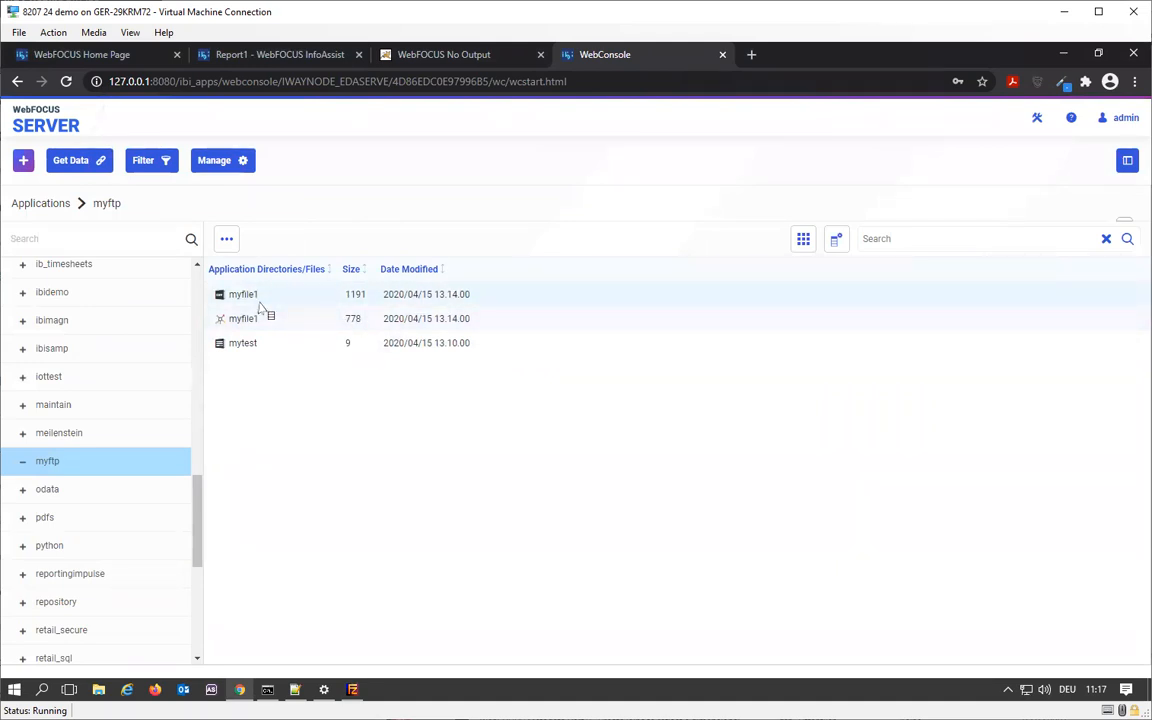
# - Save the InfoAssist report as myftp in the retail samples folder and close it
pyautogui.click(368, 54)
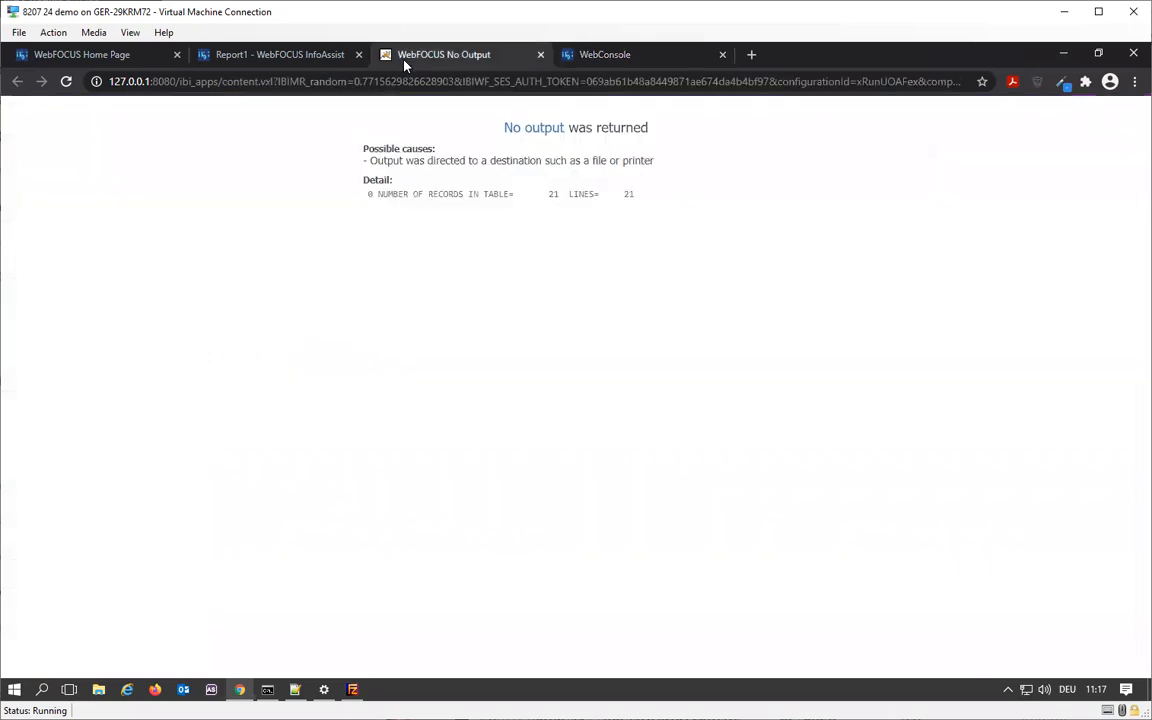
pyautogui.click(540, 54)
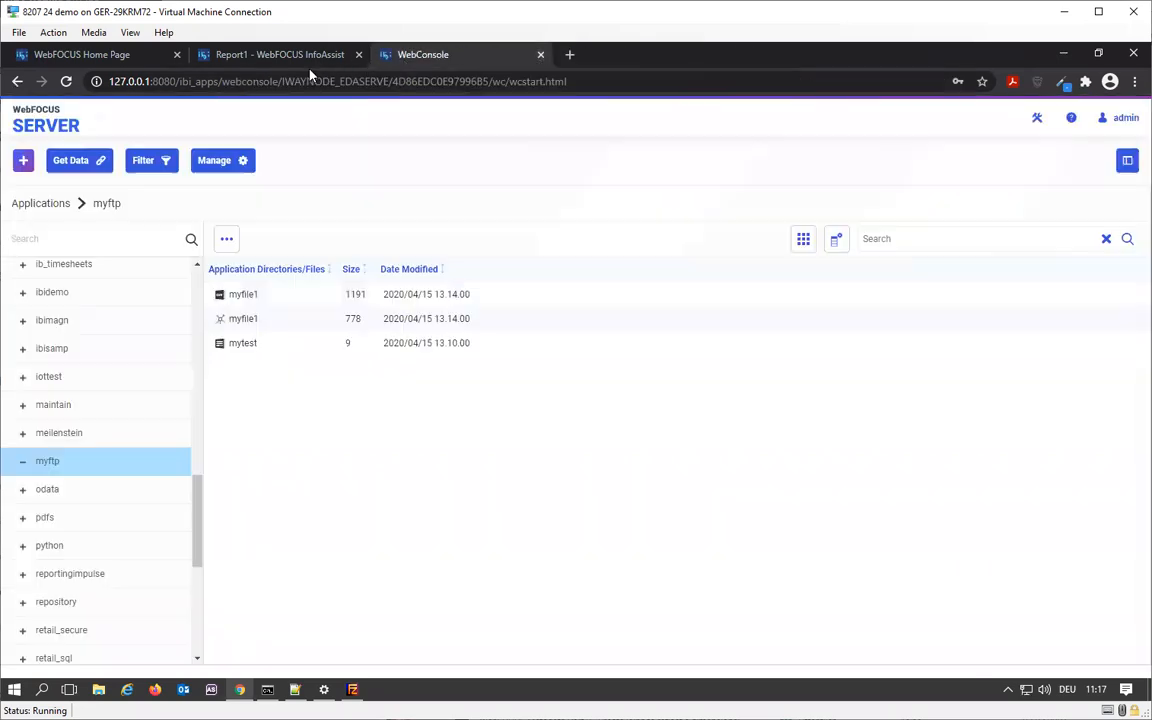
pyautogui.click(303, 57)
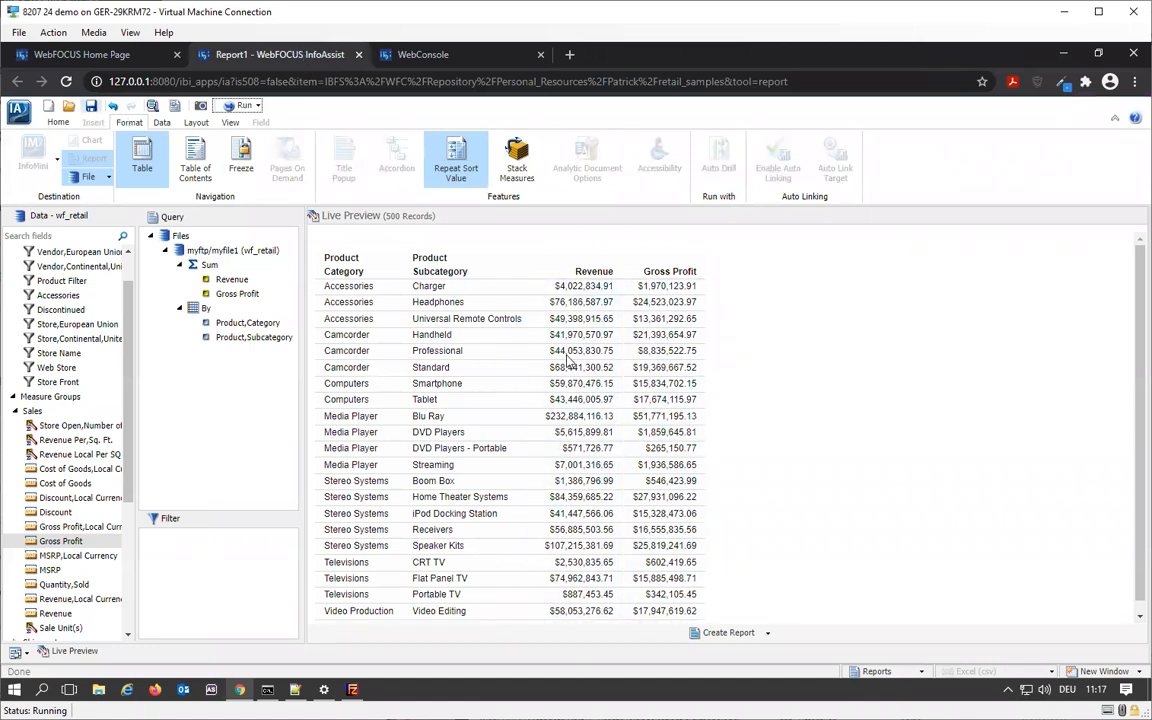
pyautogui.hotkey('ctrl', 's')
pyautogui.write('myftp')
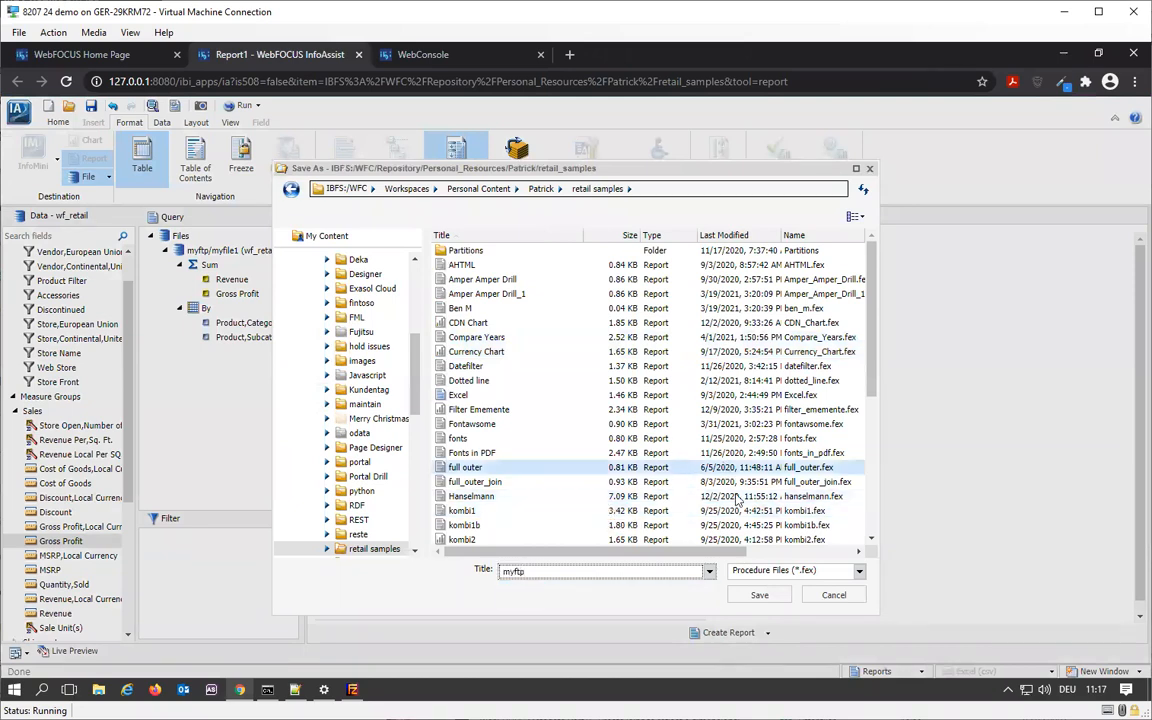
pyautogui.click(781, 603)
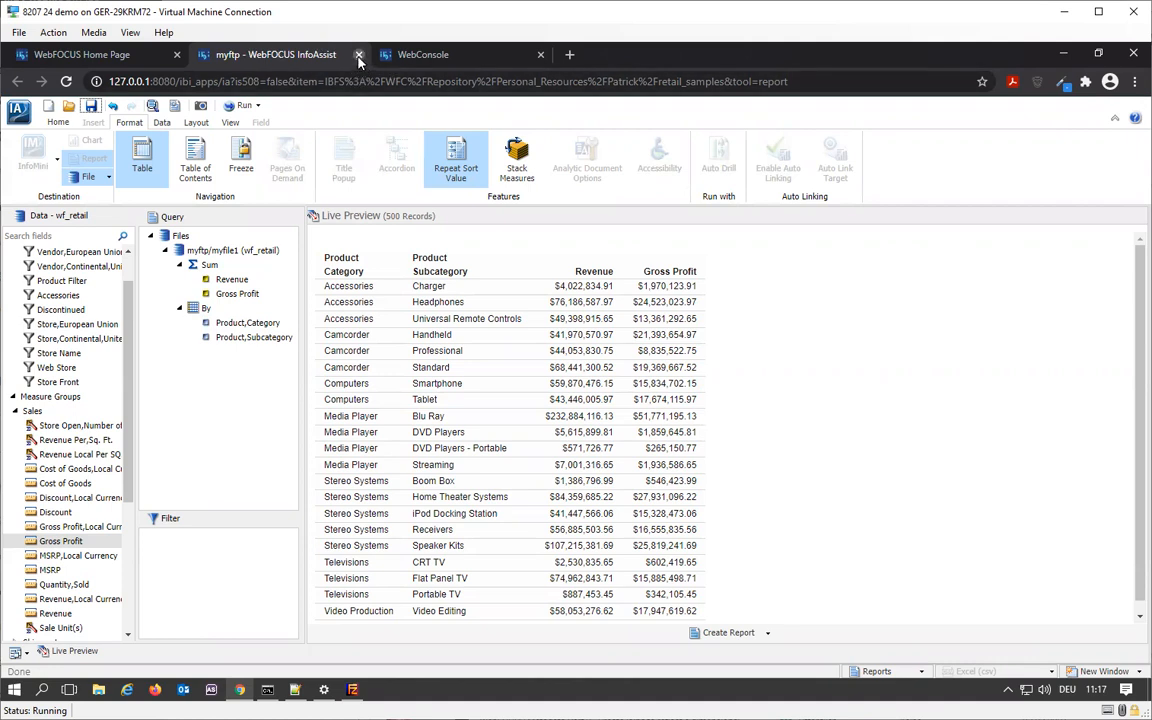
pyautogui.click(359, 56)
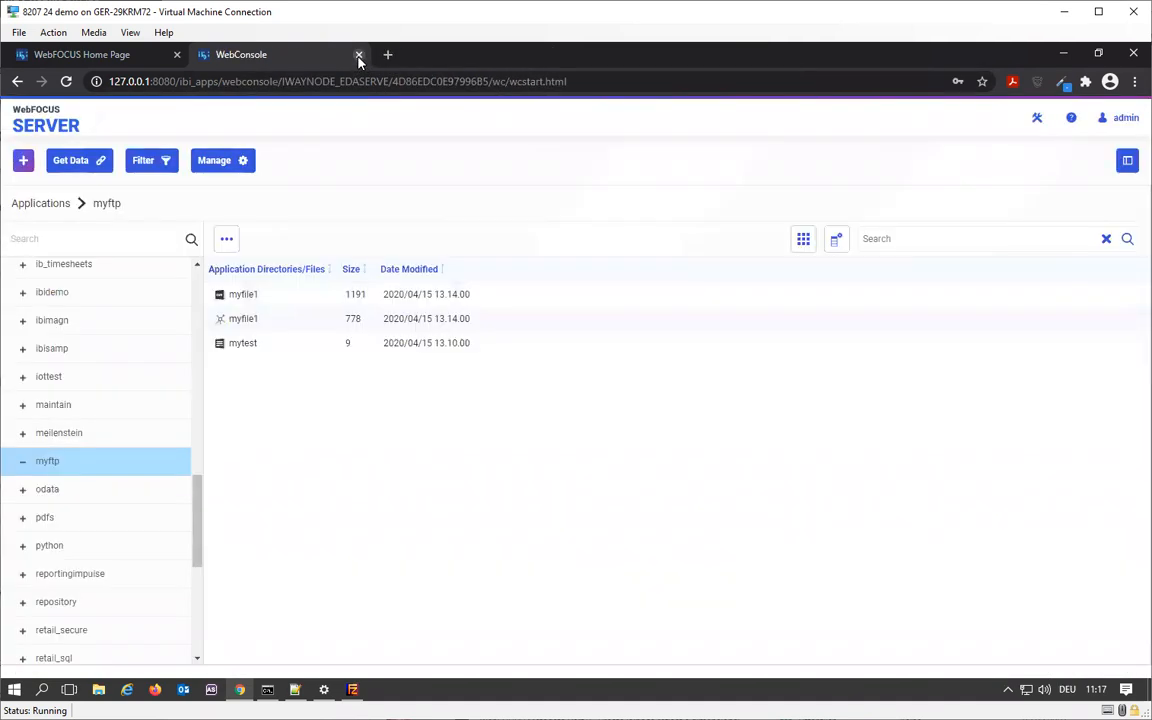
# - Sort the retail samples folder by last modified date and open the myftp report in the text editor
pyautogui.click(103, 58)
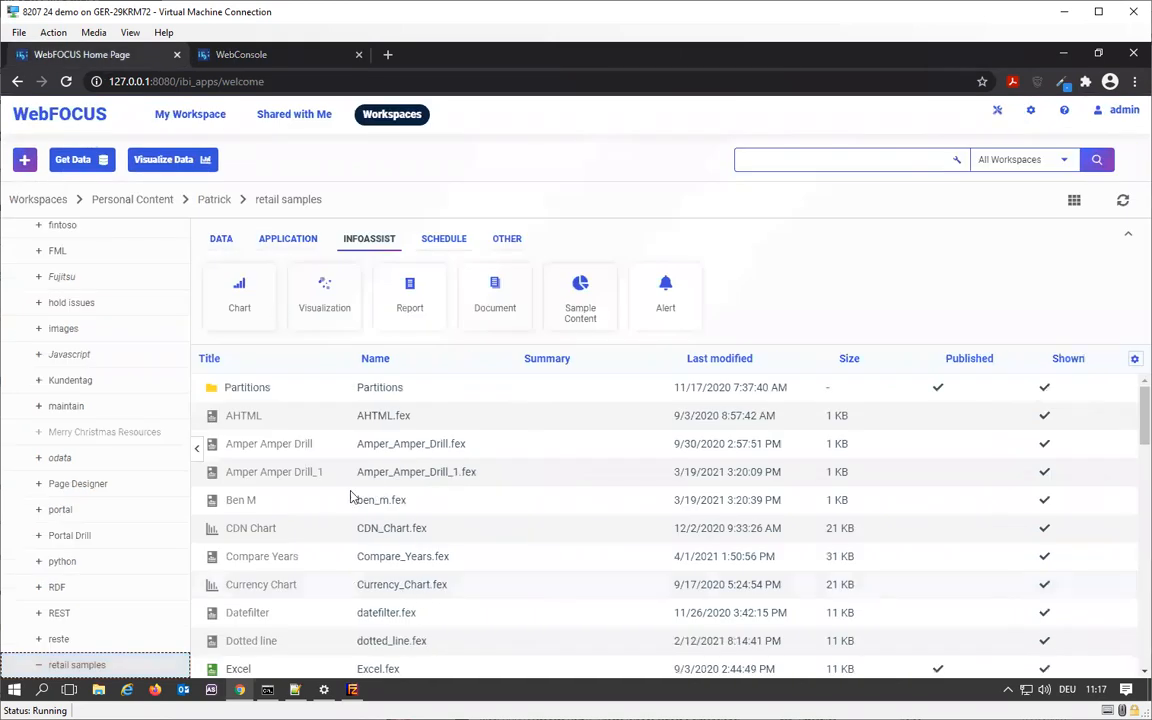
pyautogui.click(732, 362)
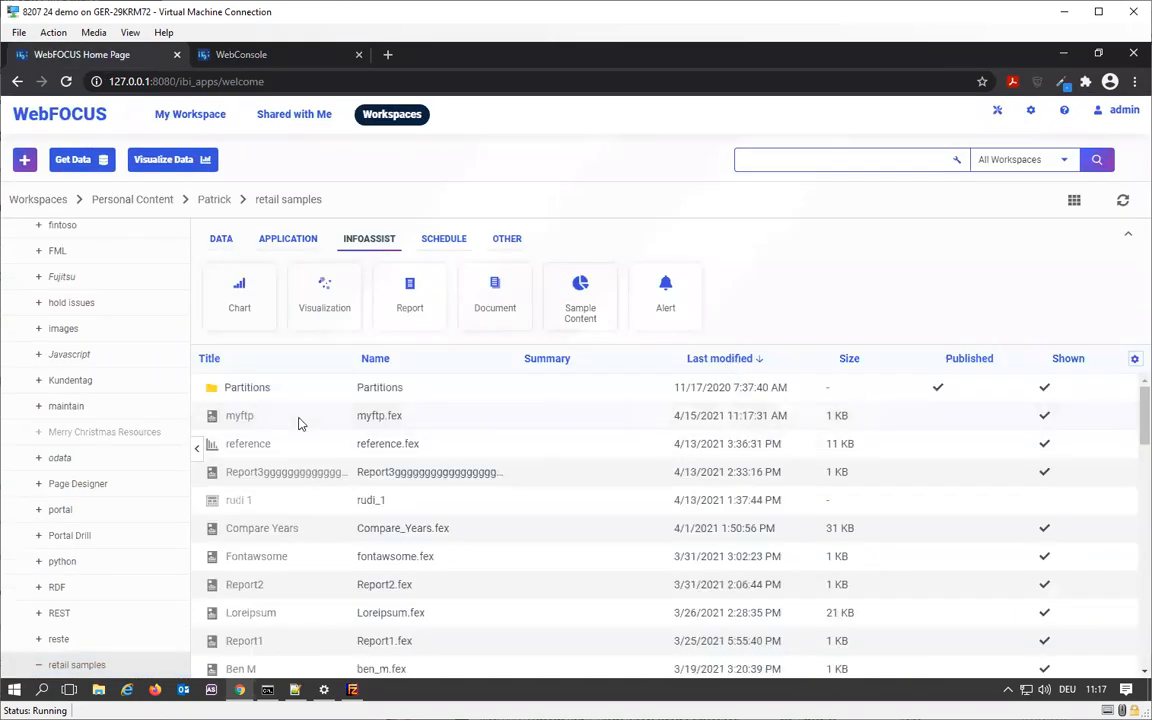
pyautogui.rightClick(298, 420)
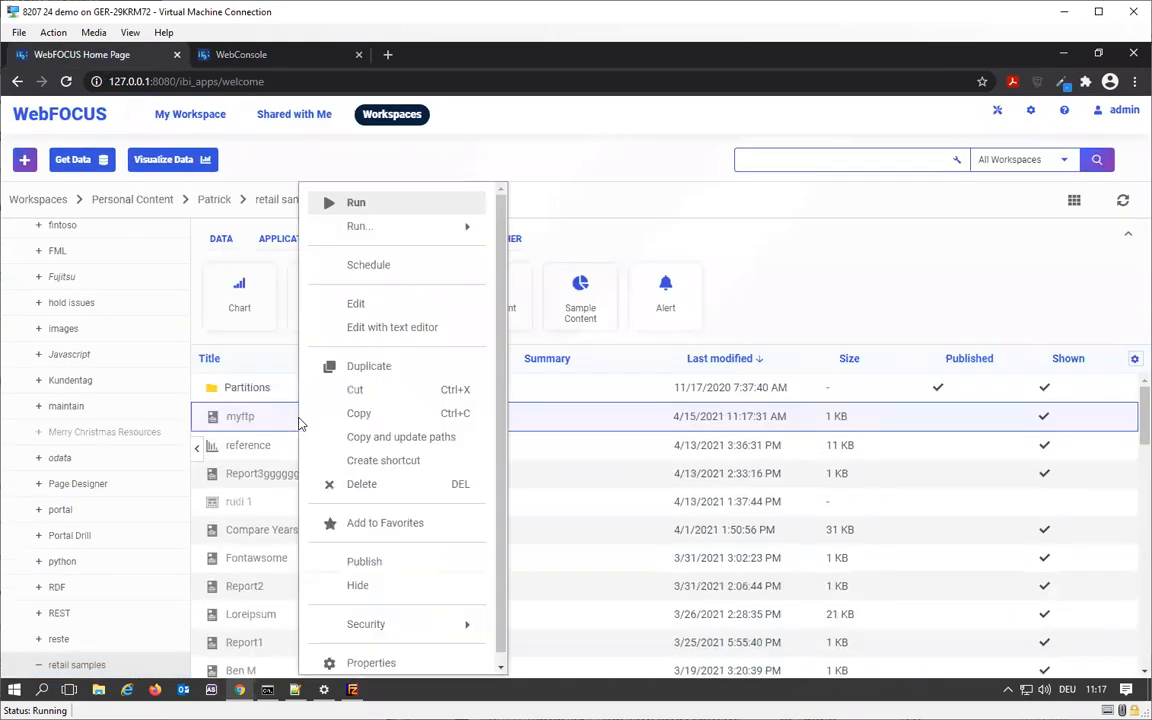
pyautogui.click(468, 334)
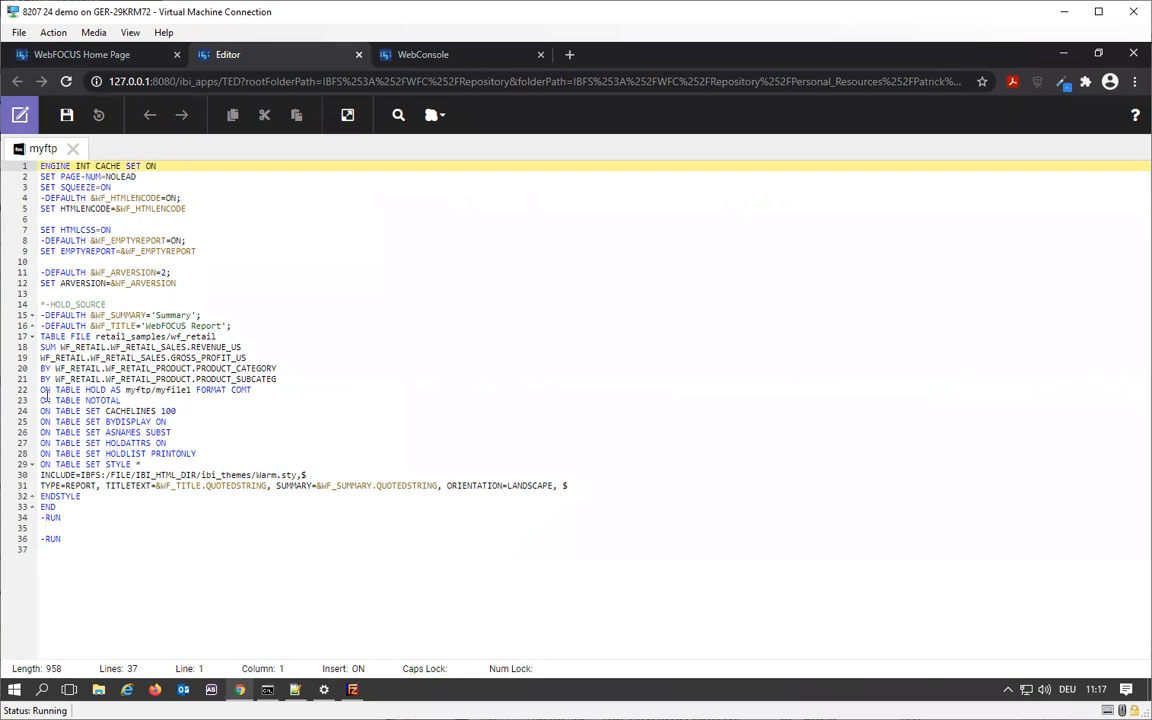
pyautogui.click(234, 390)
pyautogui.write('A')
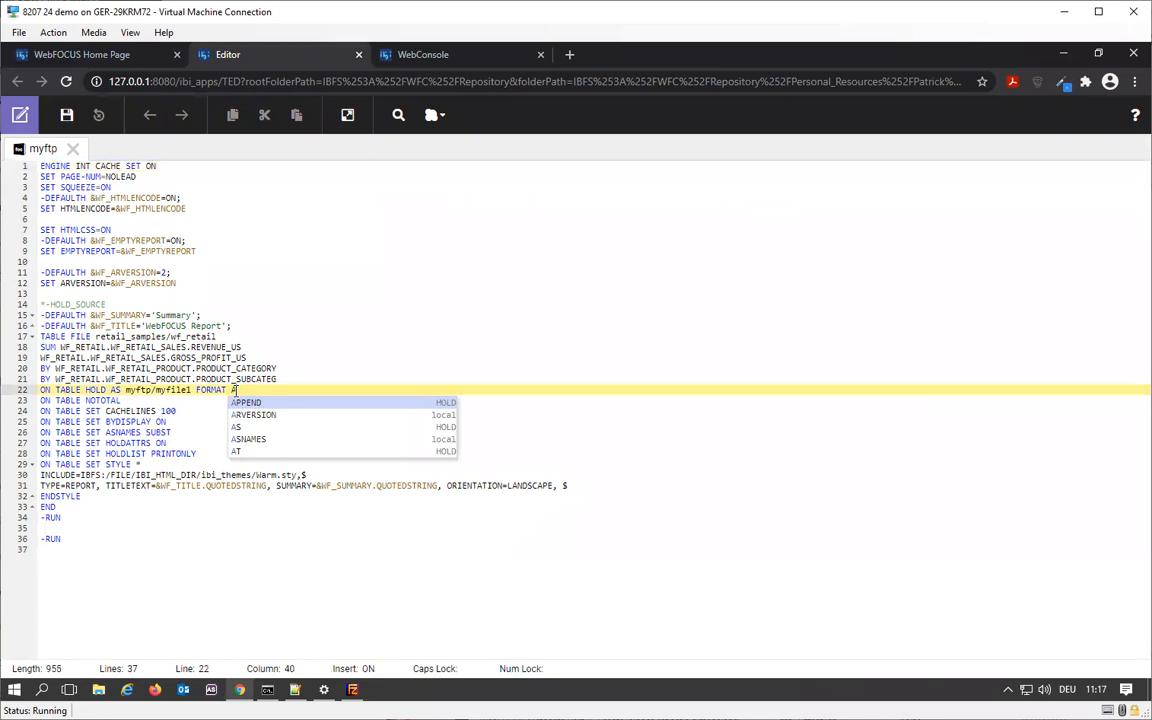
pyautogui.write('HTML')
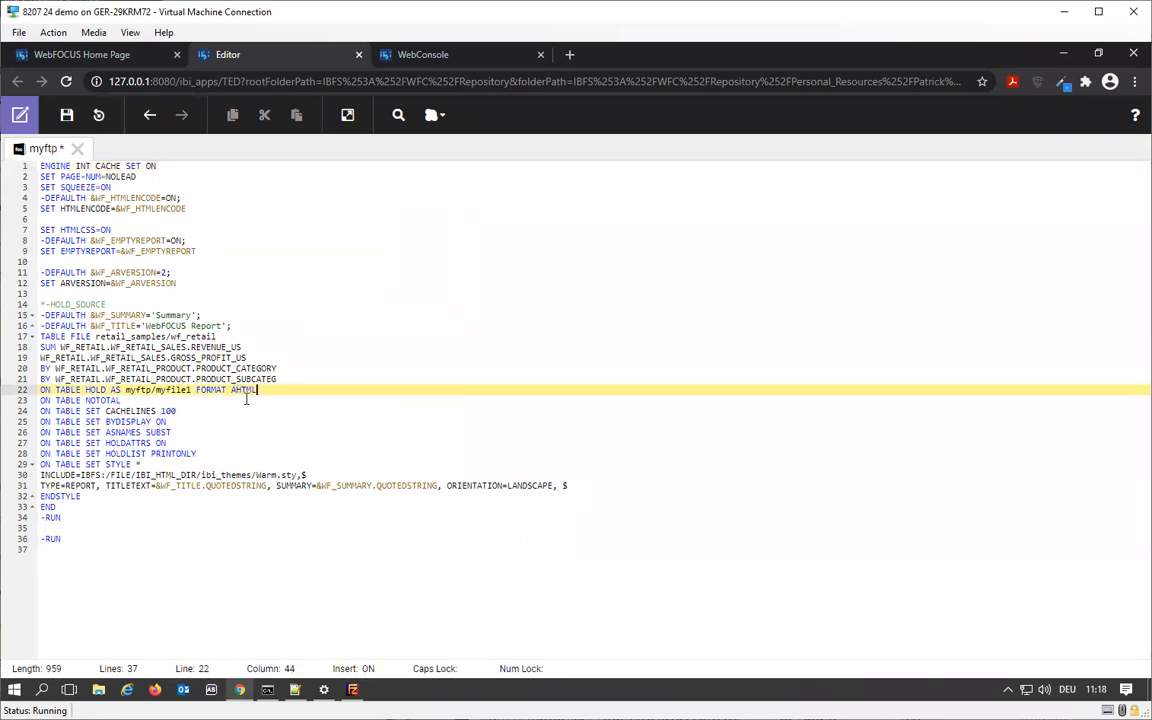
# - Change the output format in the ON TABLE HOLD line to PDF and run the procedure
pyautogui.doubleClick(246, 391)
pyautogui.write('PDF')
pyautogui.click(347, 116)
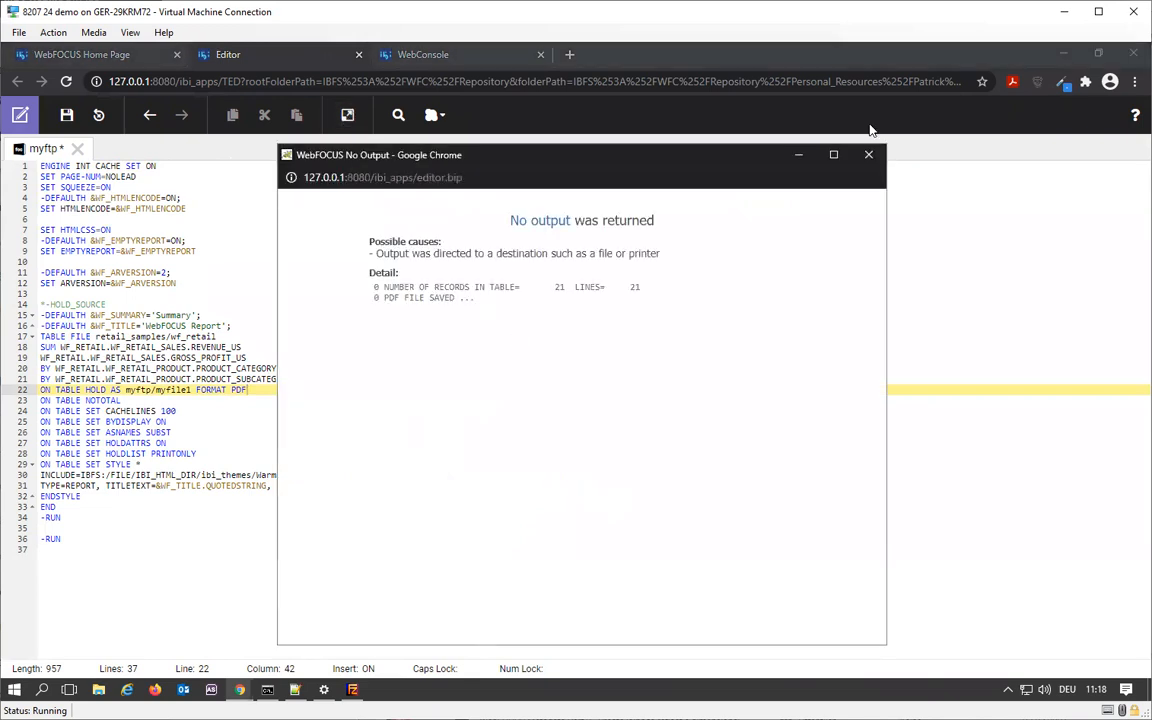
pyautogui.click(868, 154)
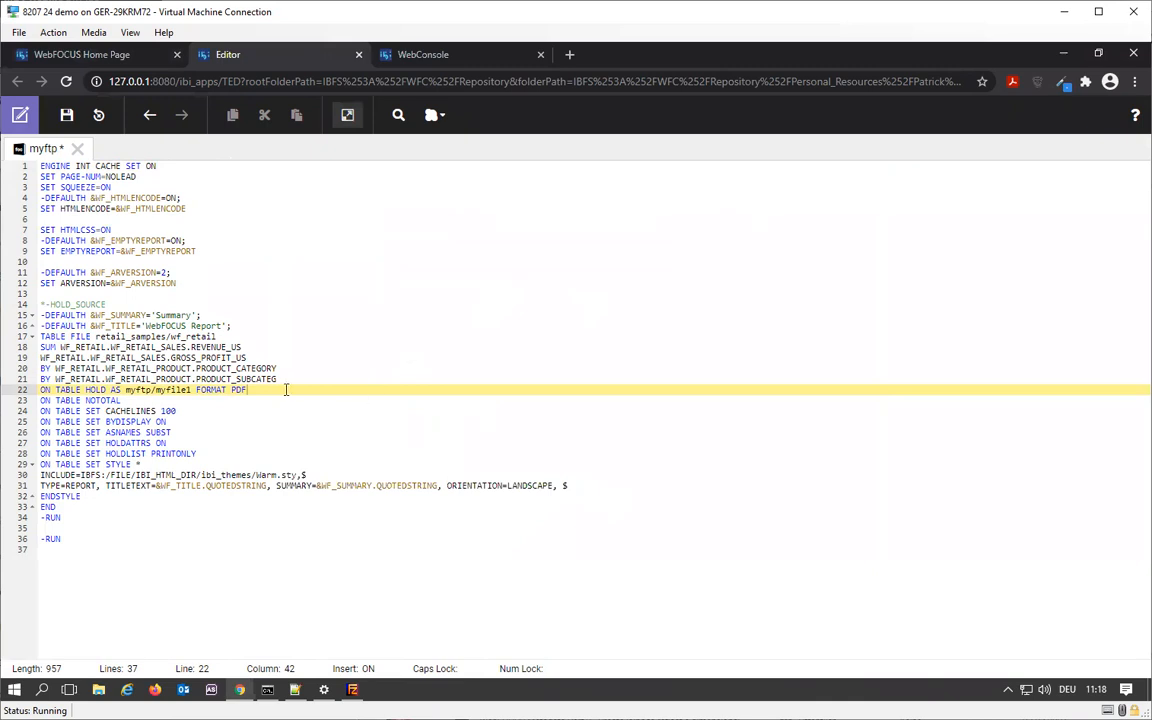
# - Replace the output format in the ON TABLE HOLD line with AHTML and run the procedure
pyautogui.doubleClick(240, 392)
pyautogui.write('A')
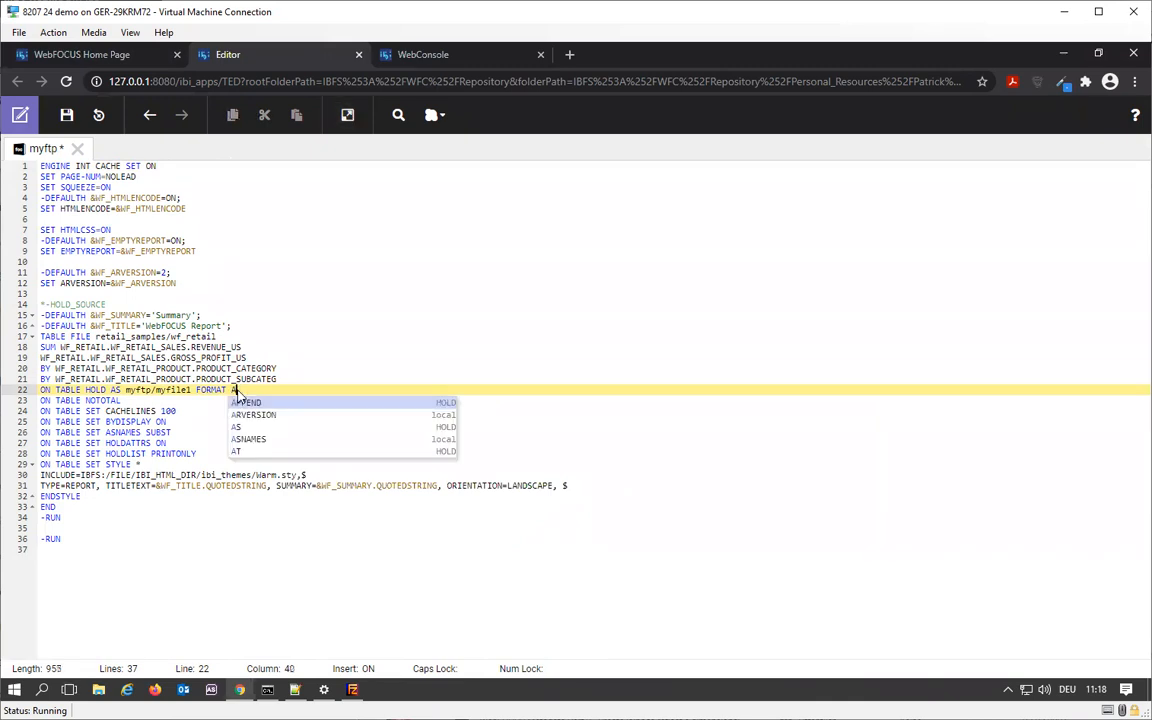
pyautogui.write('HTML')
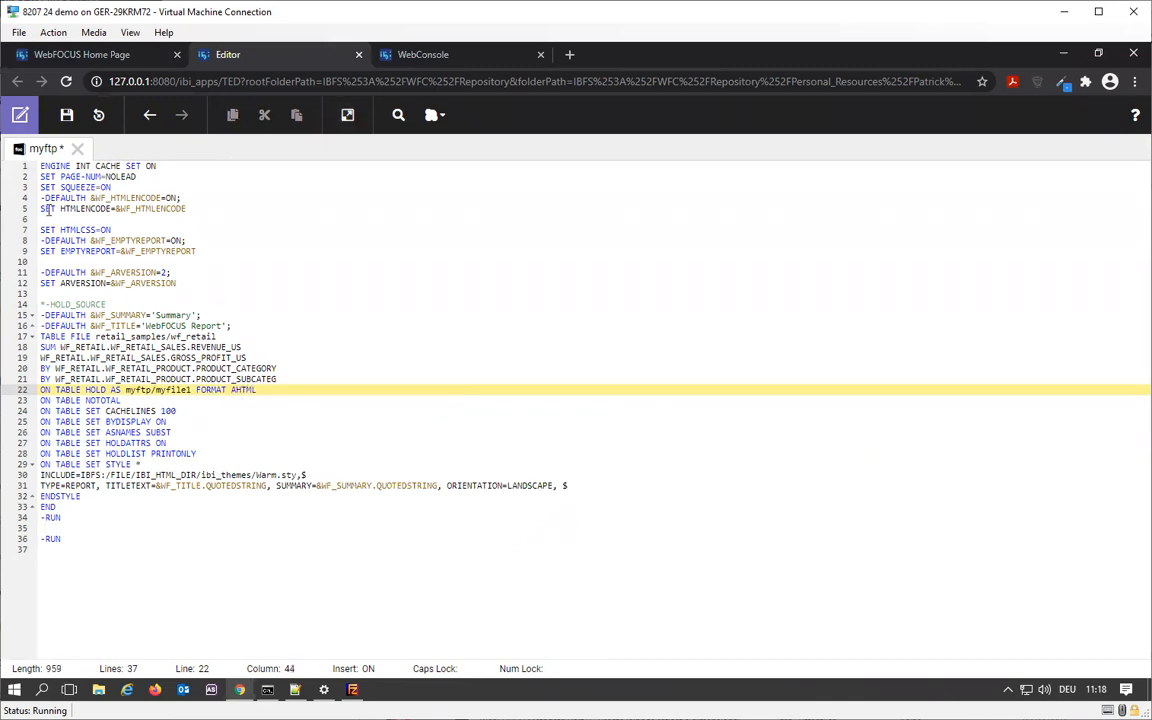
pyautogui.click(347, 115)
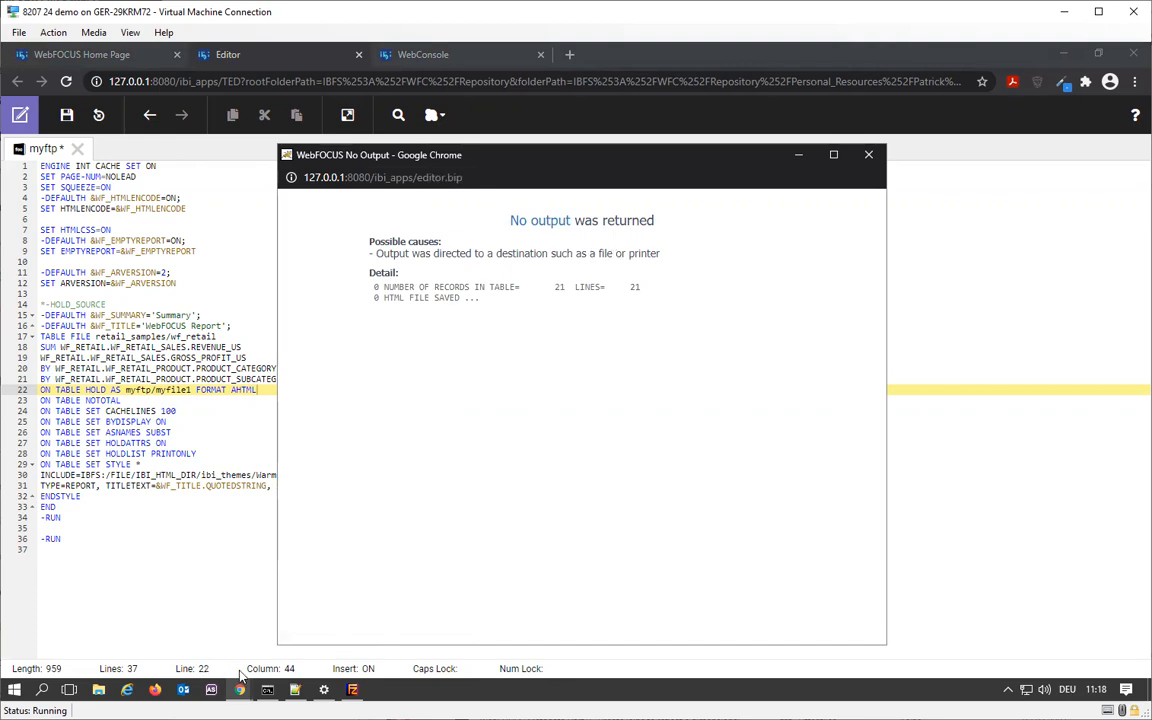
# - Refresh the myftp application's file listing in the WebConsole and add the Type and Extension columns to it
pyautogui.click(395, 54)
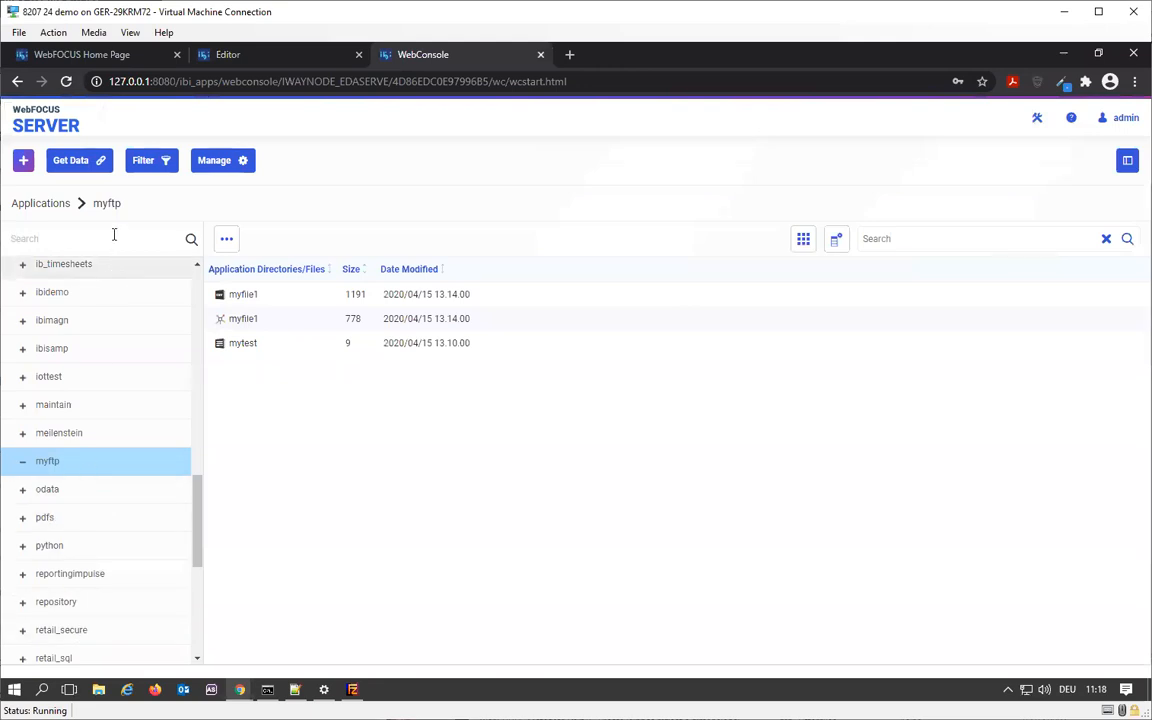
pyautogui.click(111, 206)
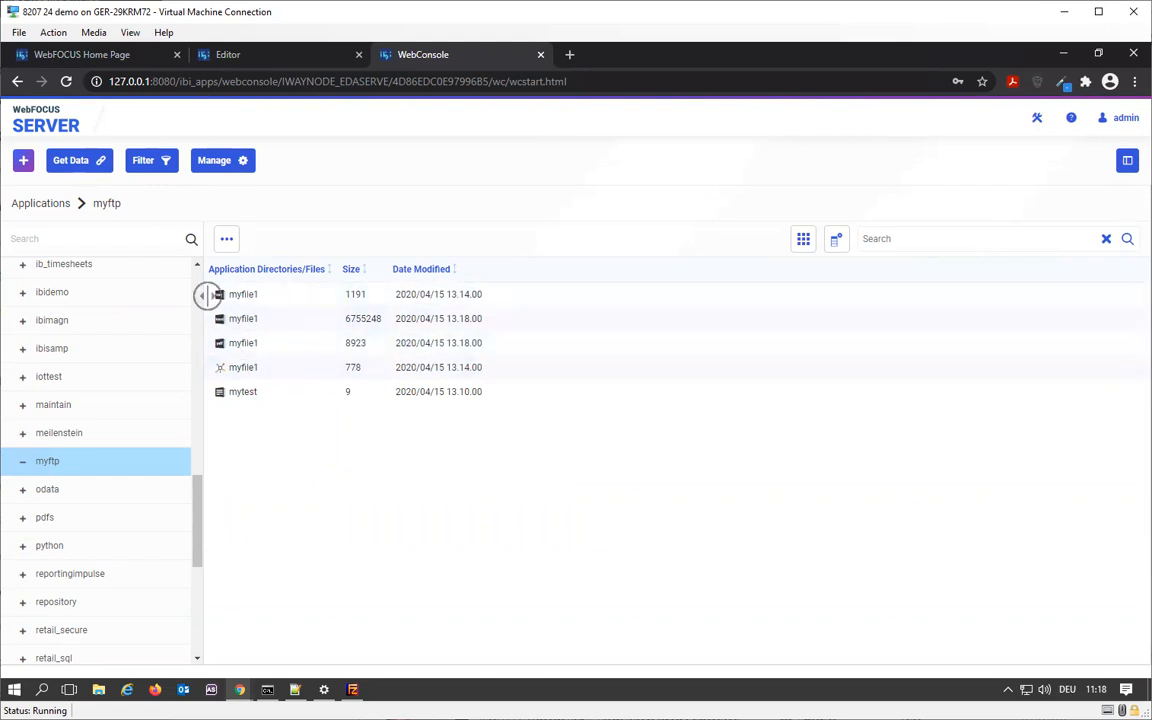
pyautogui.click(837, 241)
pyautogui.click(456, 383)
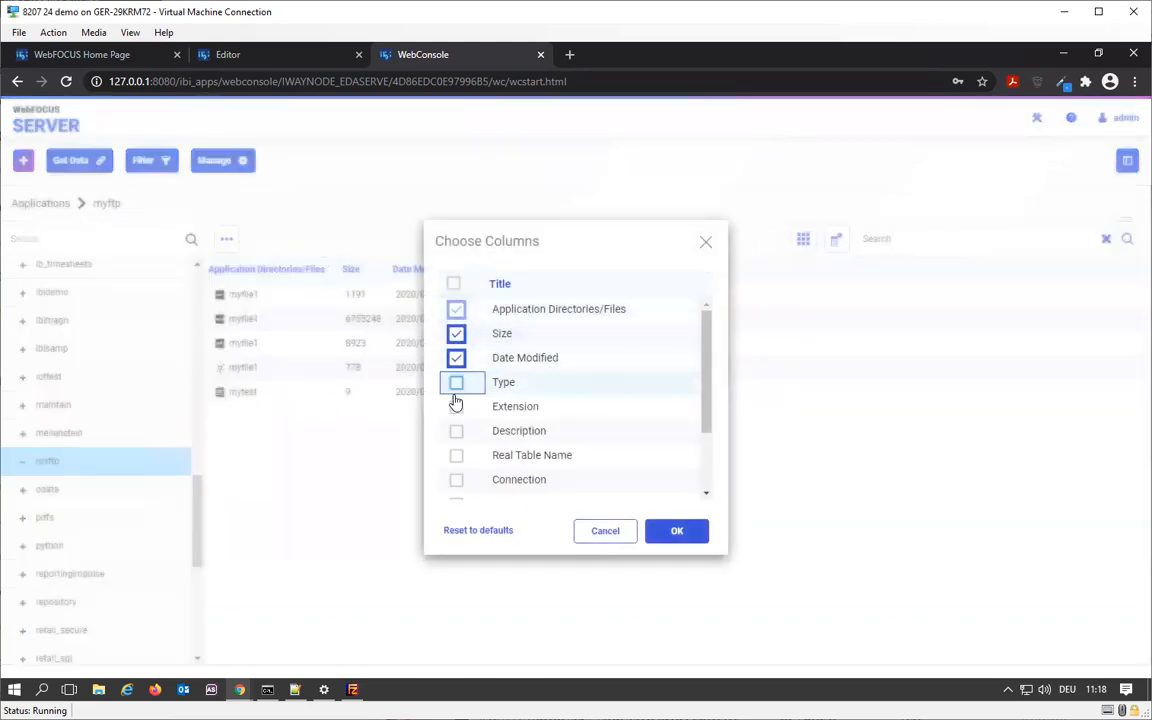
pyautogui.click(456, 406)
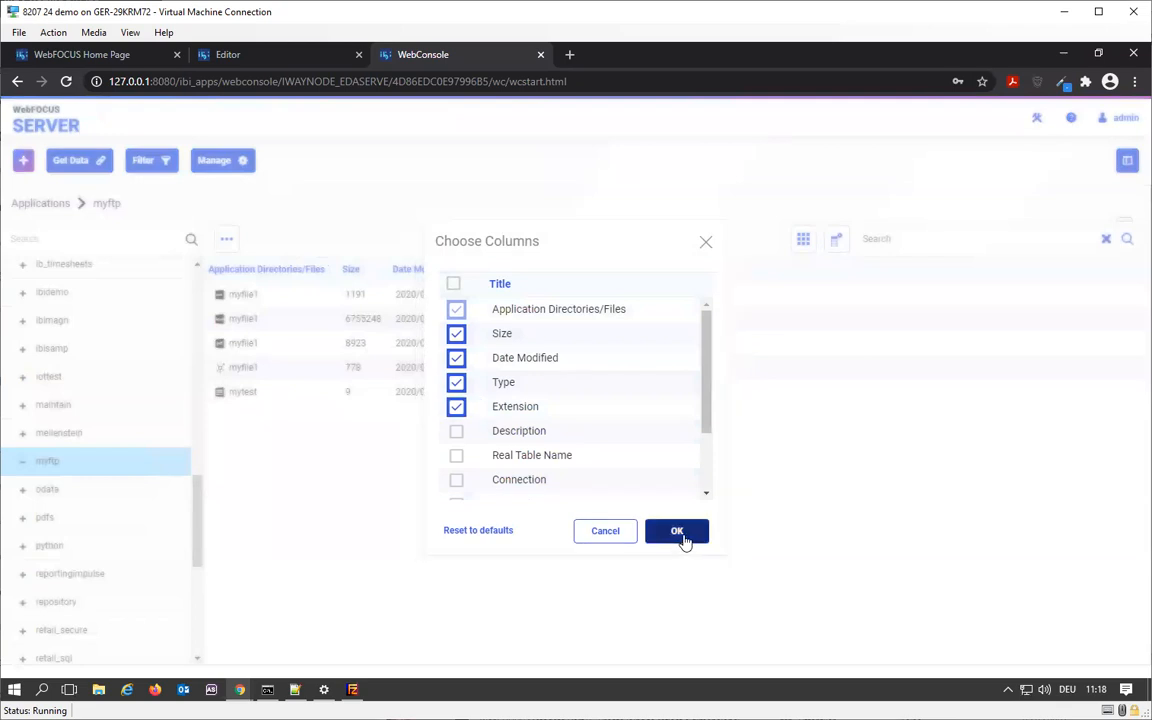
pyautogui.click(682, 537)
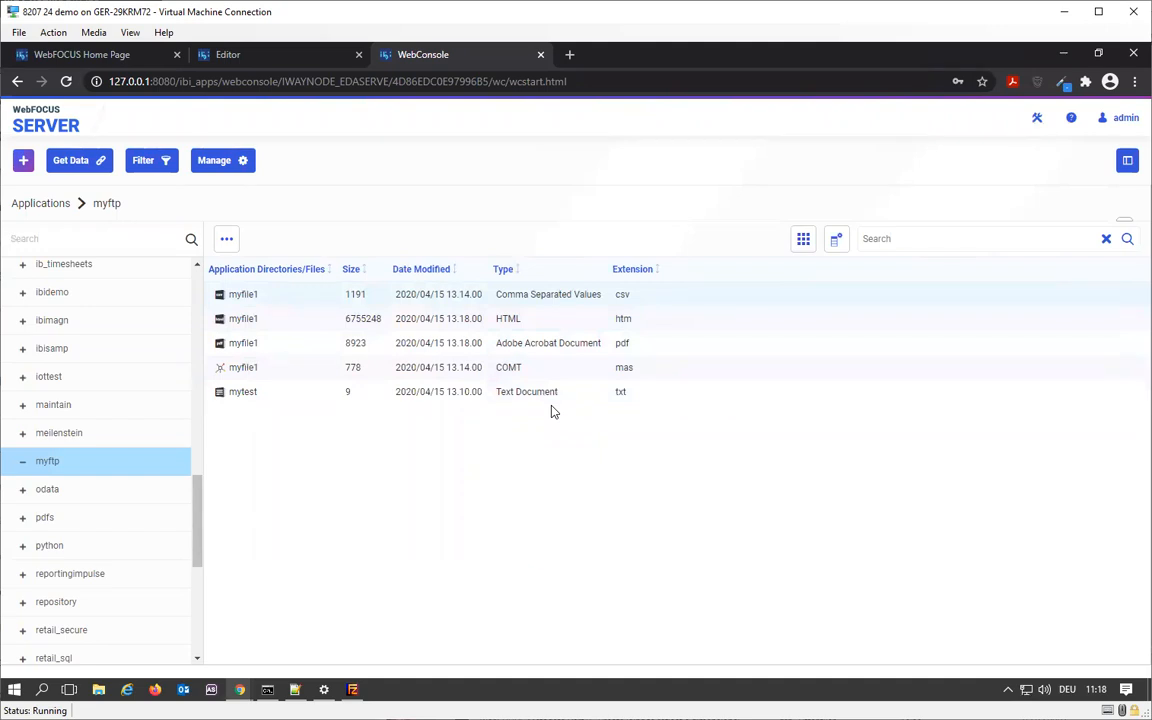
pyautogui.click(234, 162)
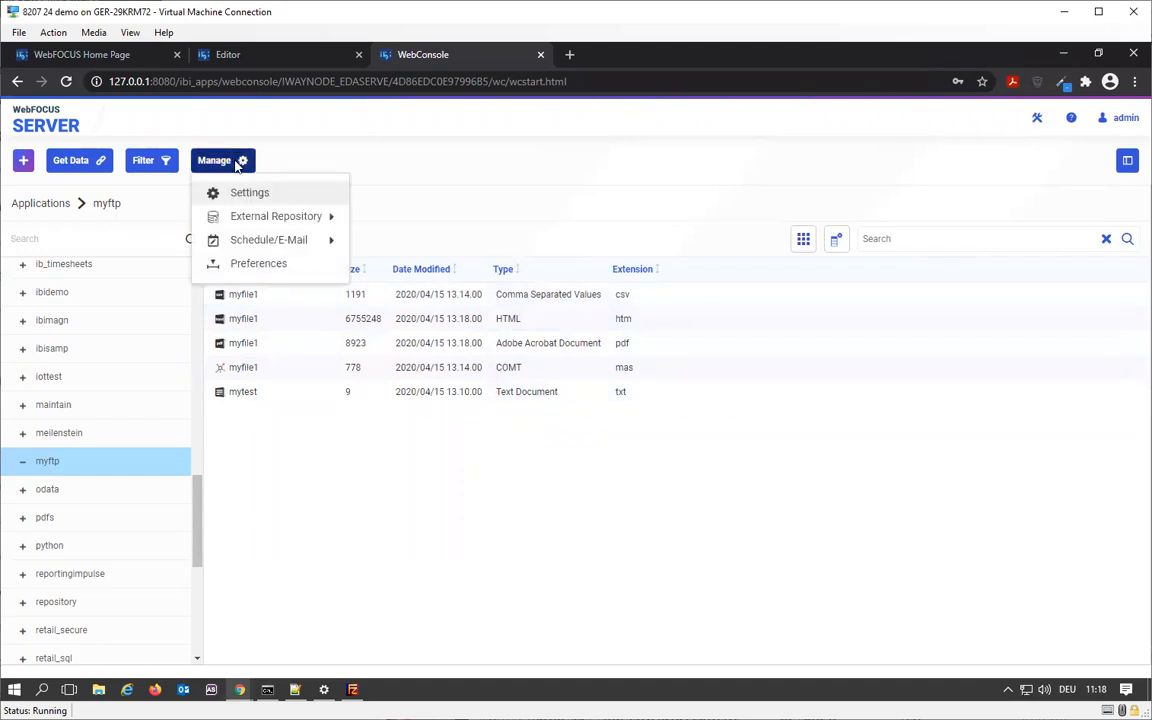
pyautogui.moveTo(277, 222)
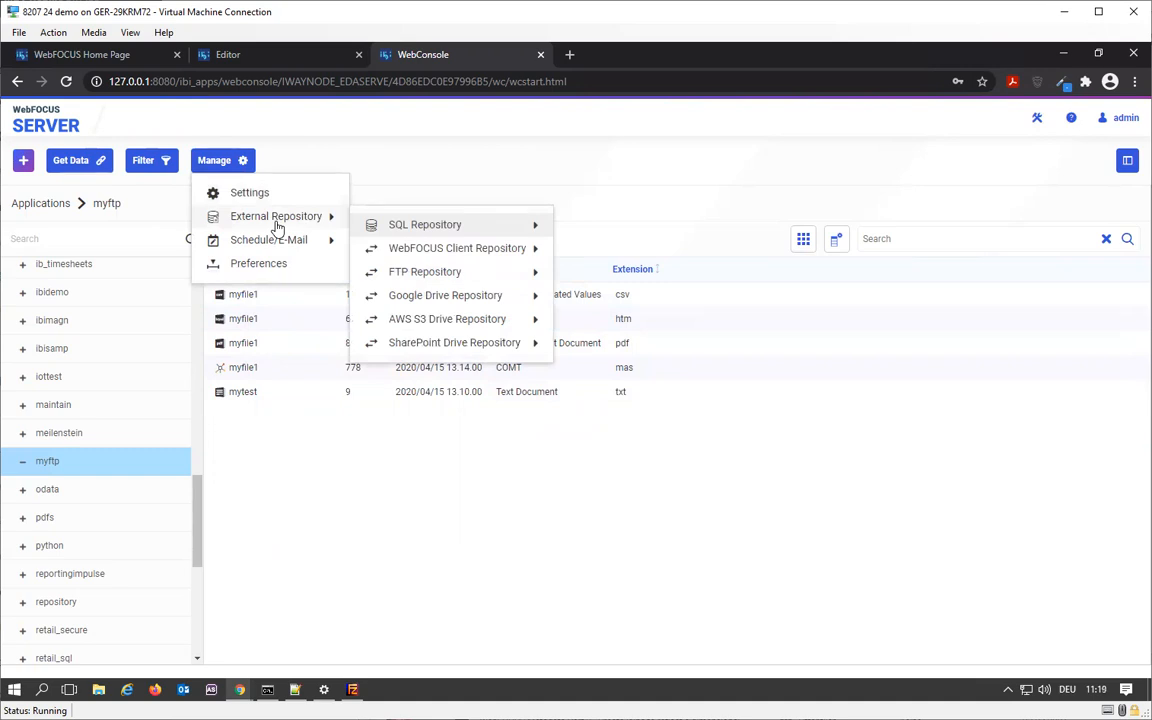
pyautogui.moveTo(436, 295)
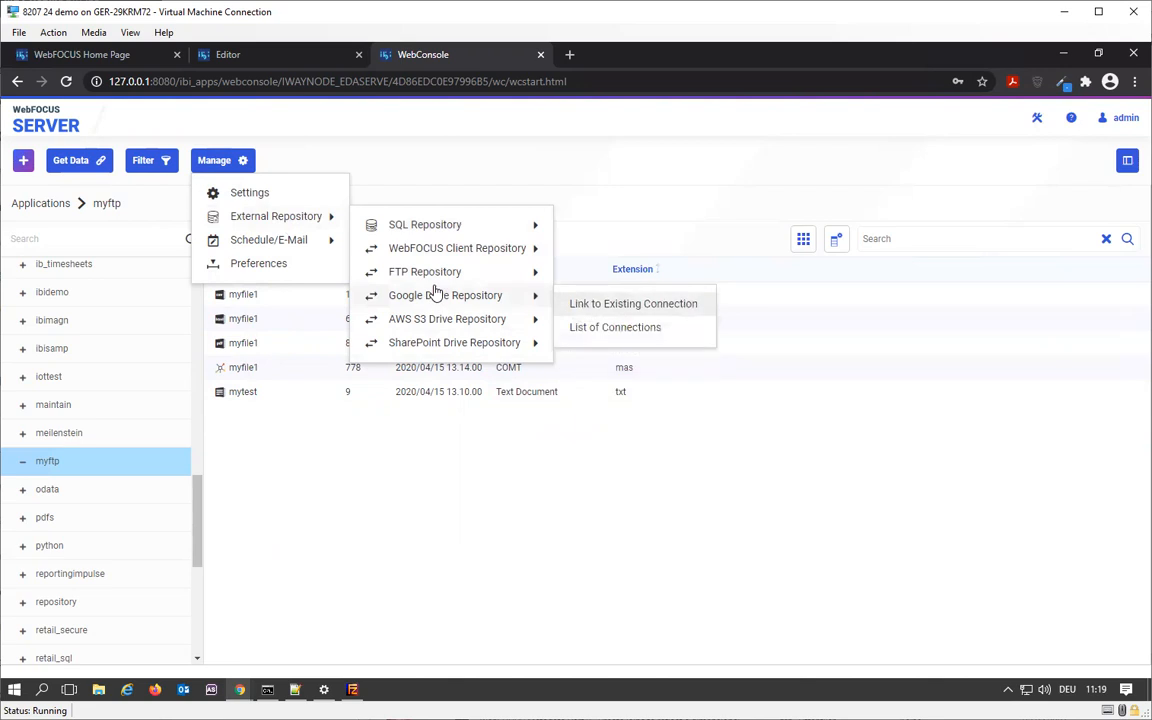
pyautogui.moveTo(448, 334)
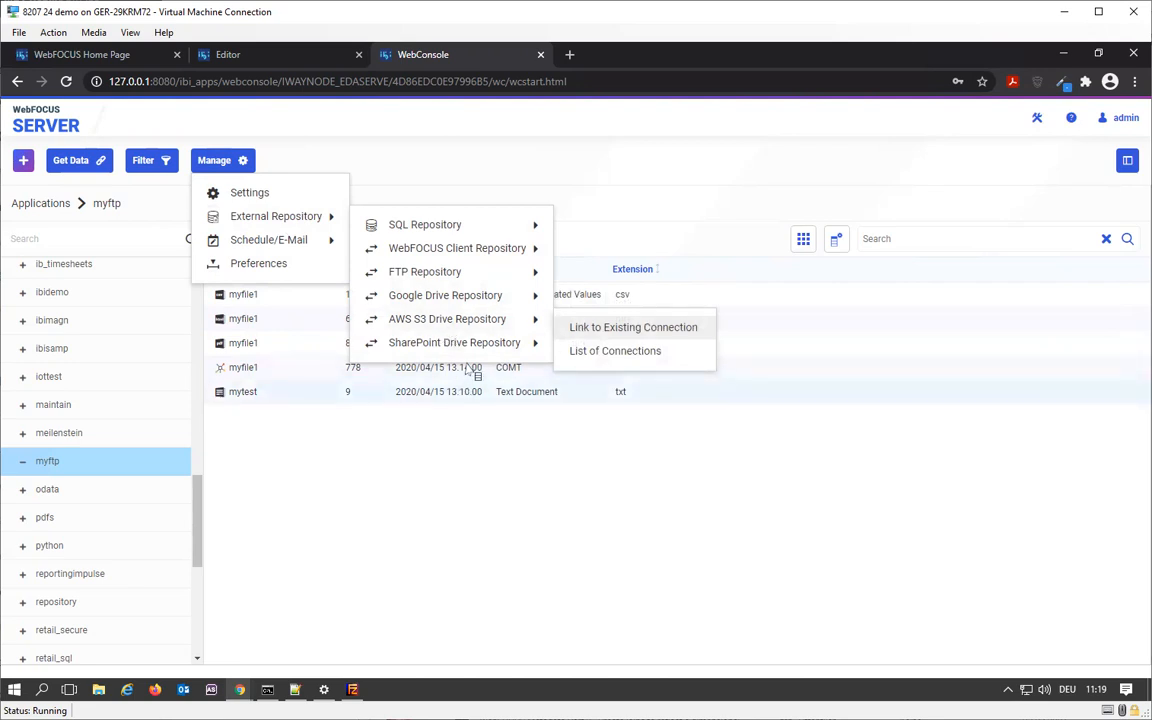
pyautogui.moveTo(470, 358)
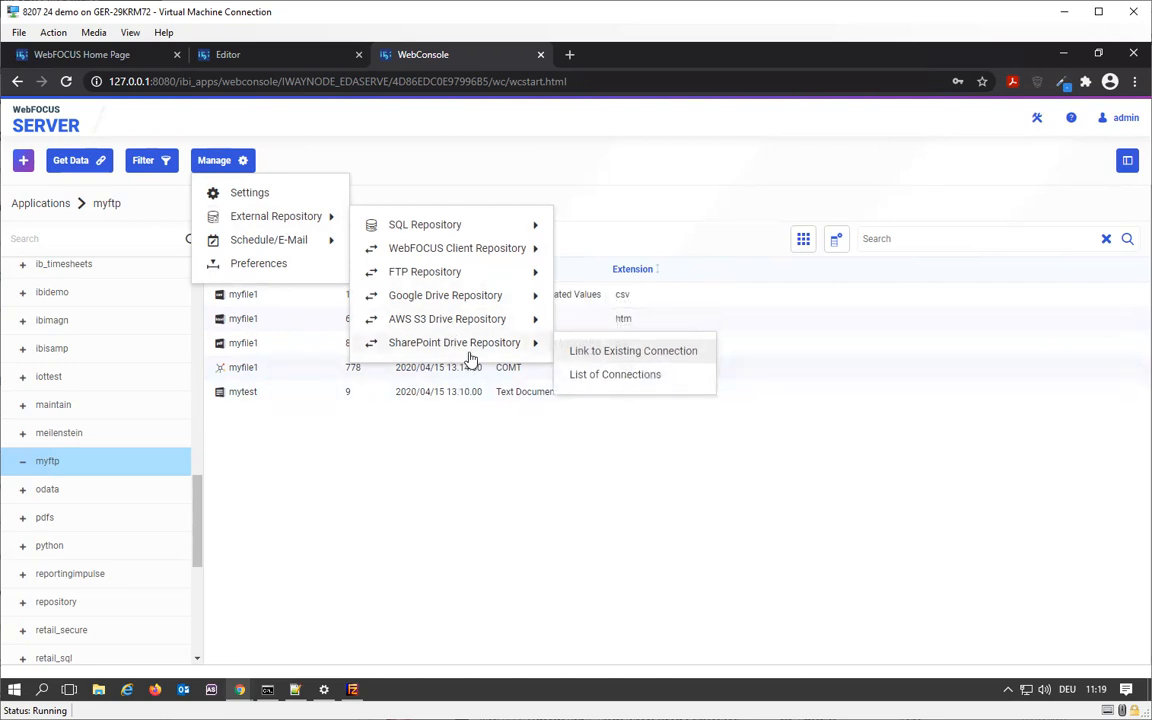
pyautogui.moveTo(497, 311)
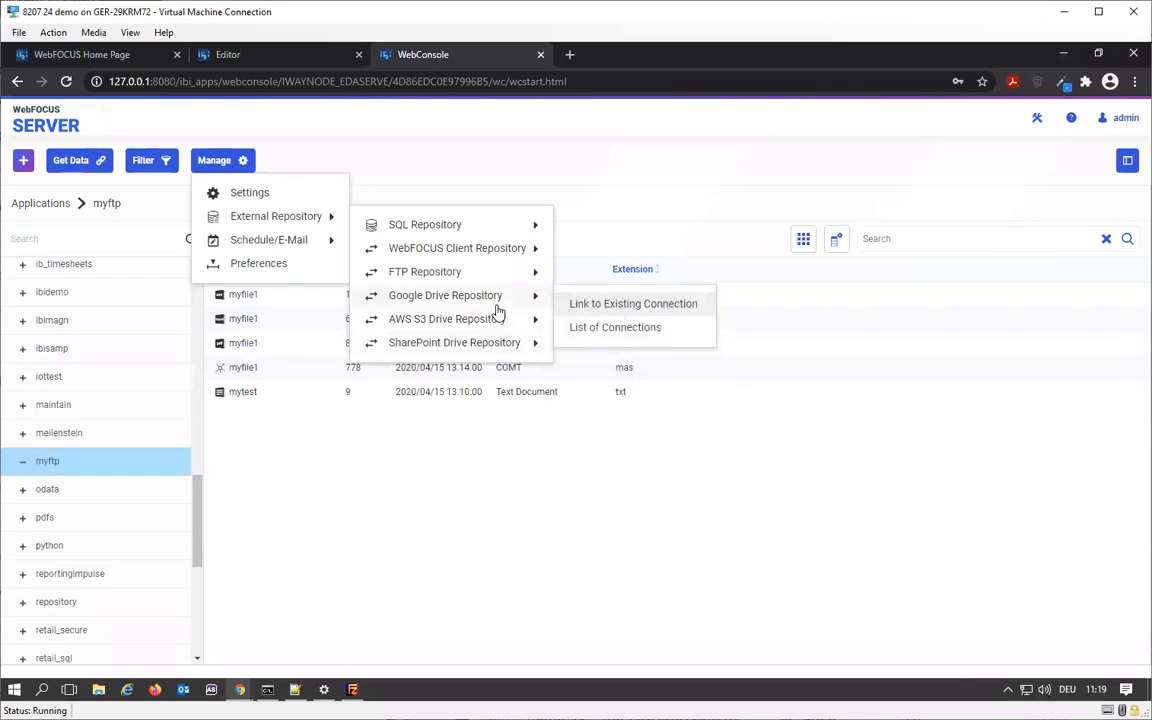